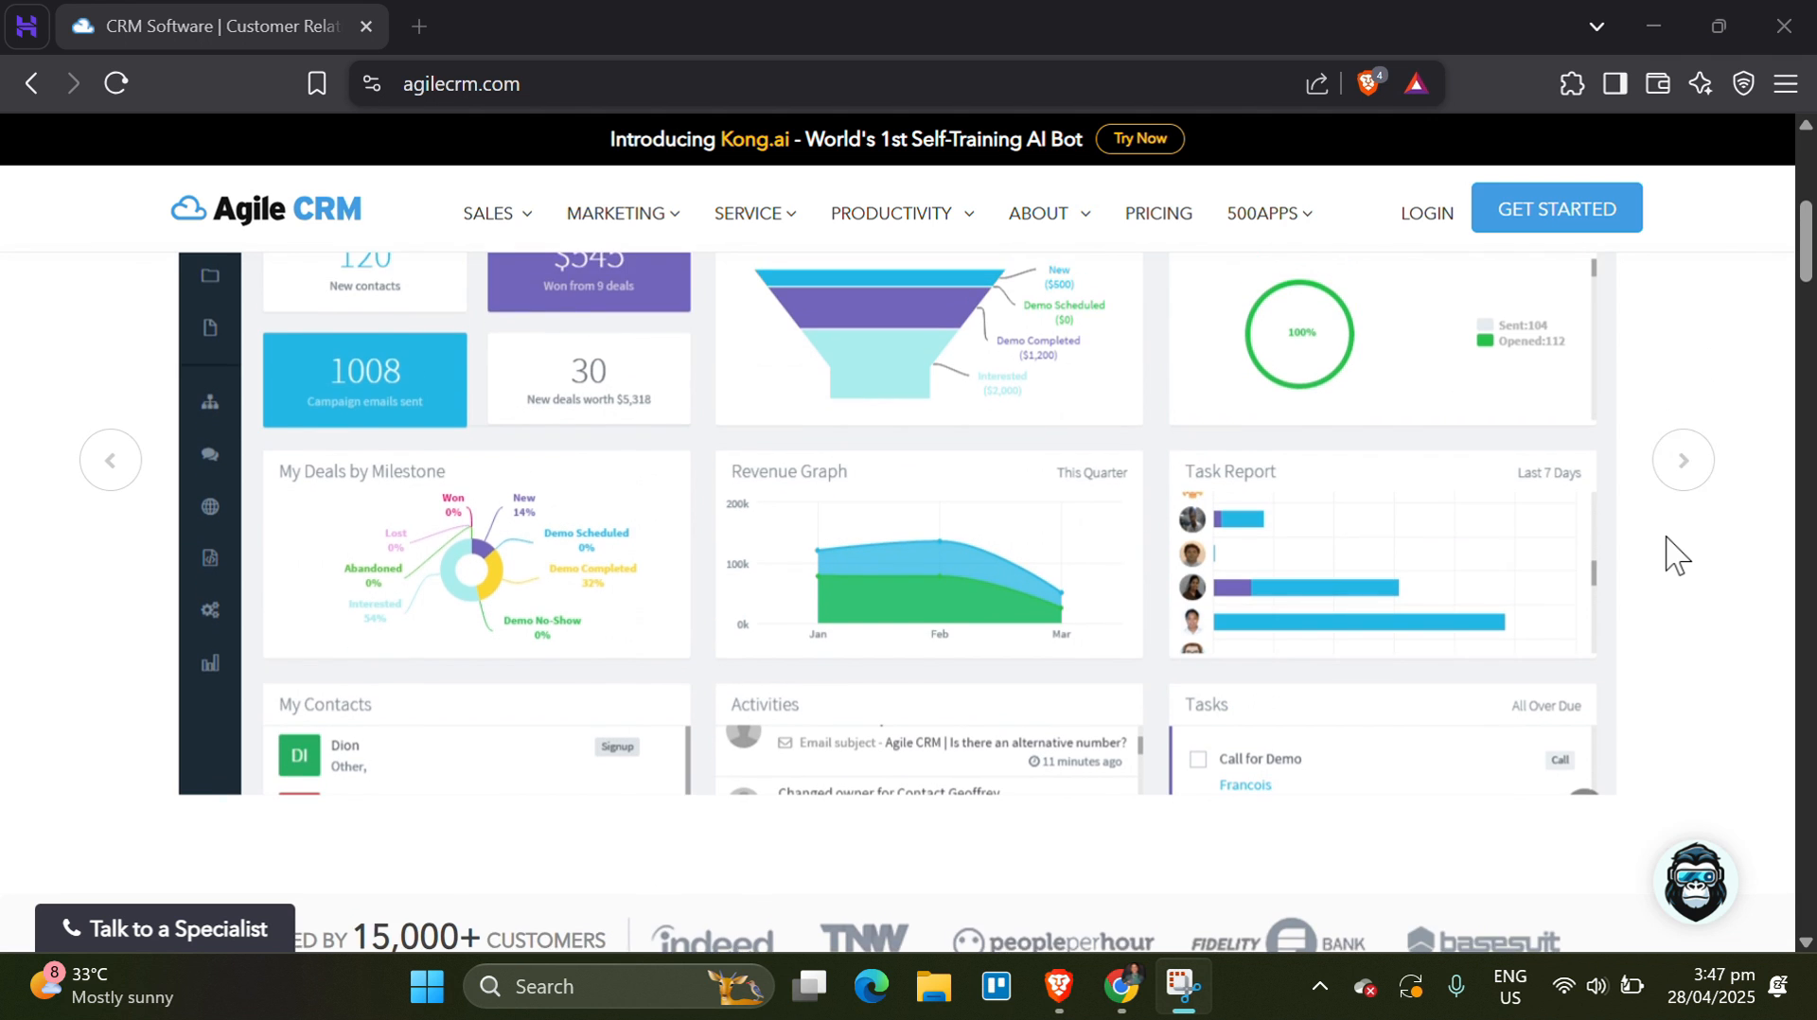
pyautogui.scroll(-3, 1670, 553)
pyautogui.scroll(-5, 1670, 554)
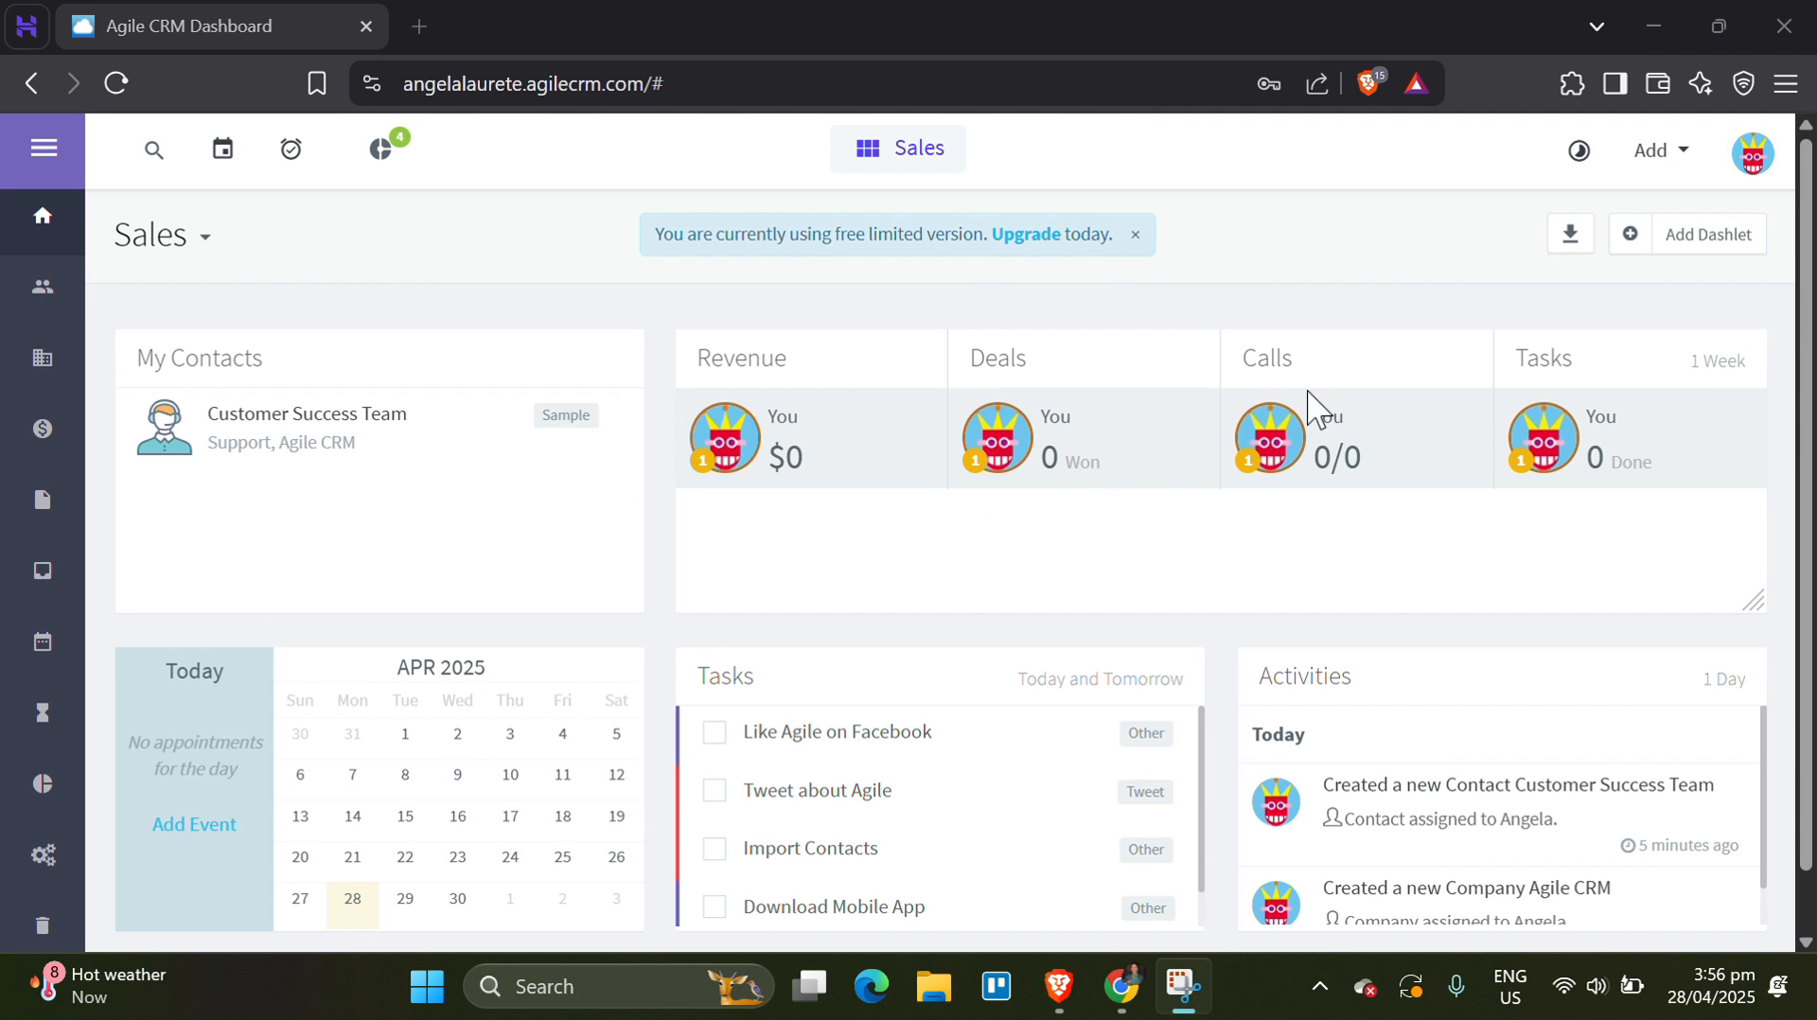
# Review the Calendar and Activity dashlets available for the Sales dashboard without adding any.
pyautogui.click(45, 154)
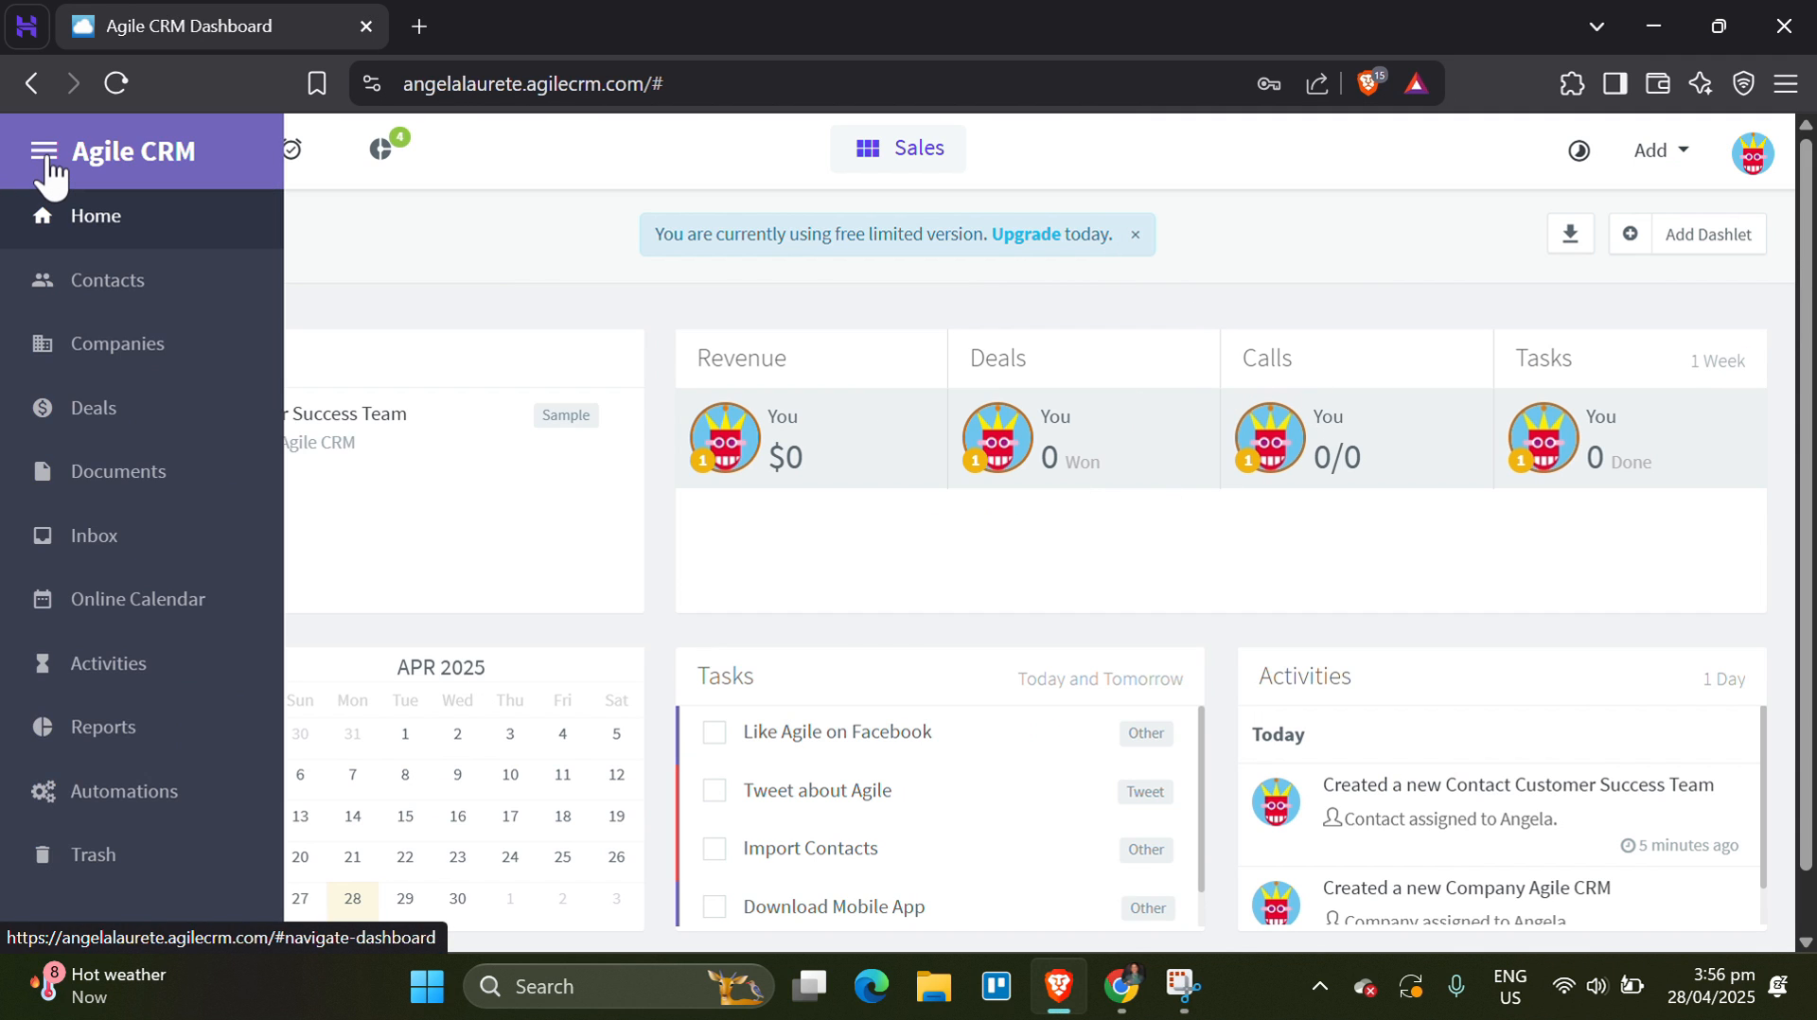
pyautogui.click(56, 227)
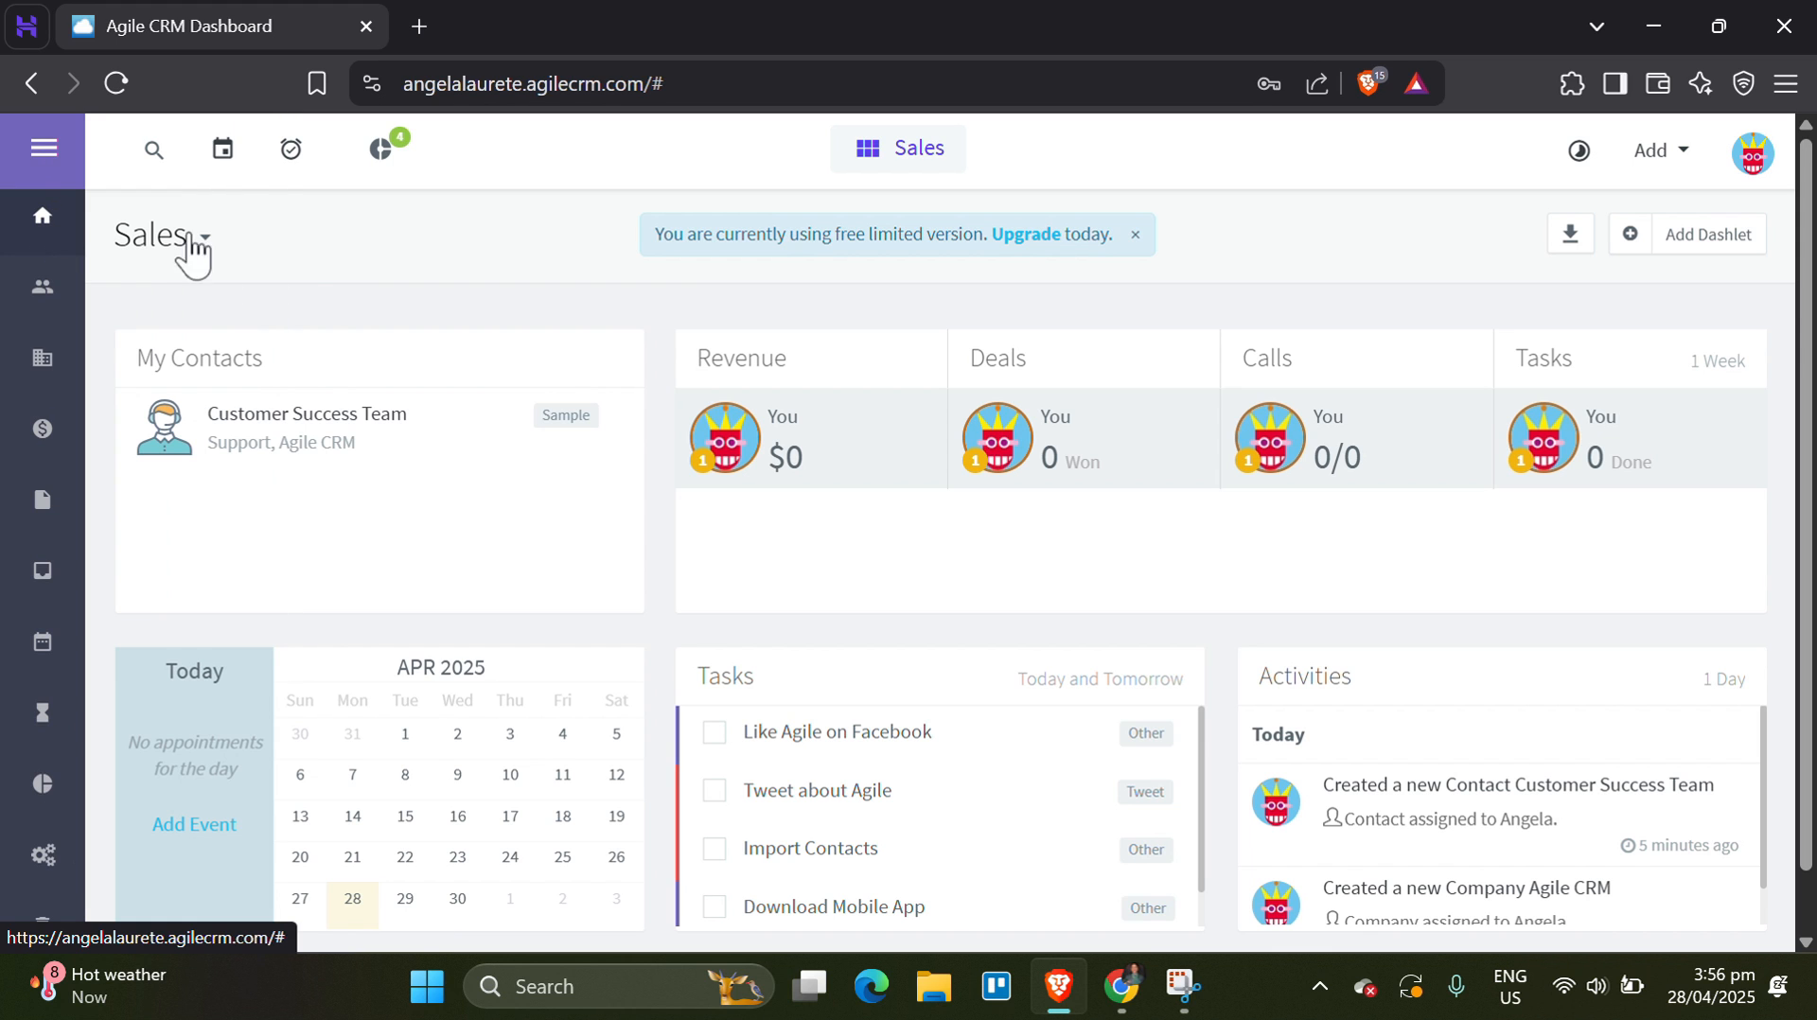
pyautogui.click(1694, 234)
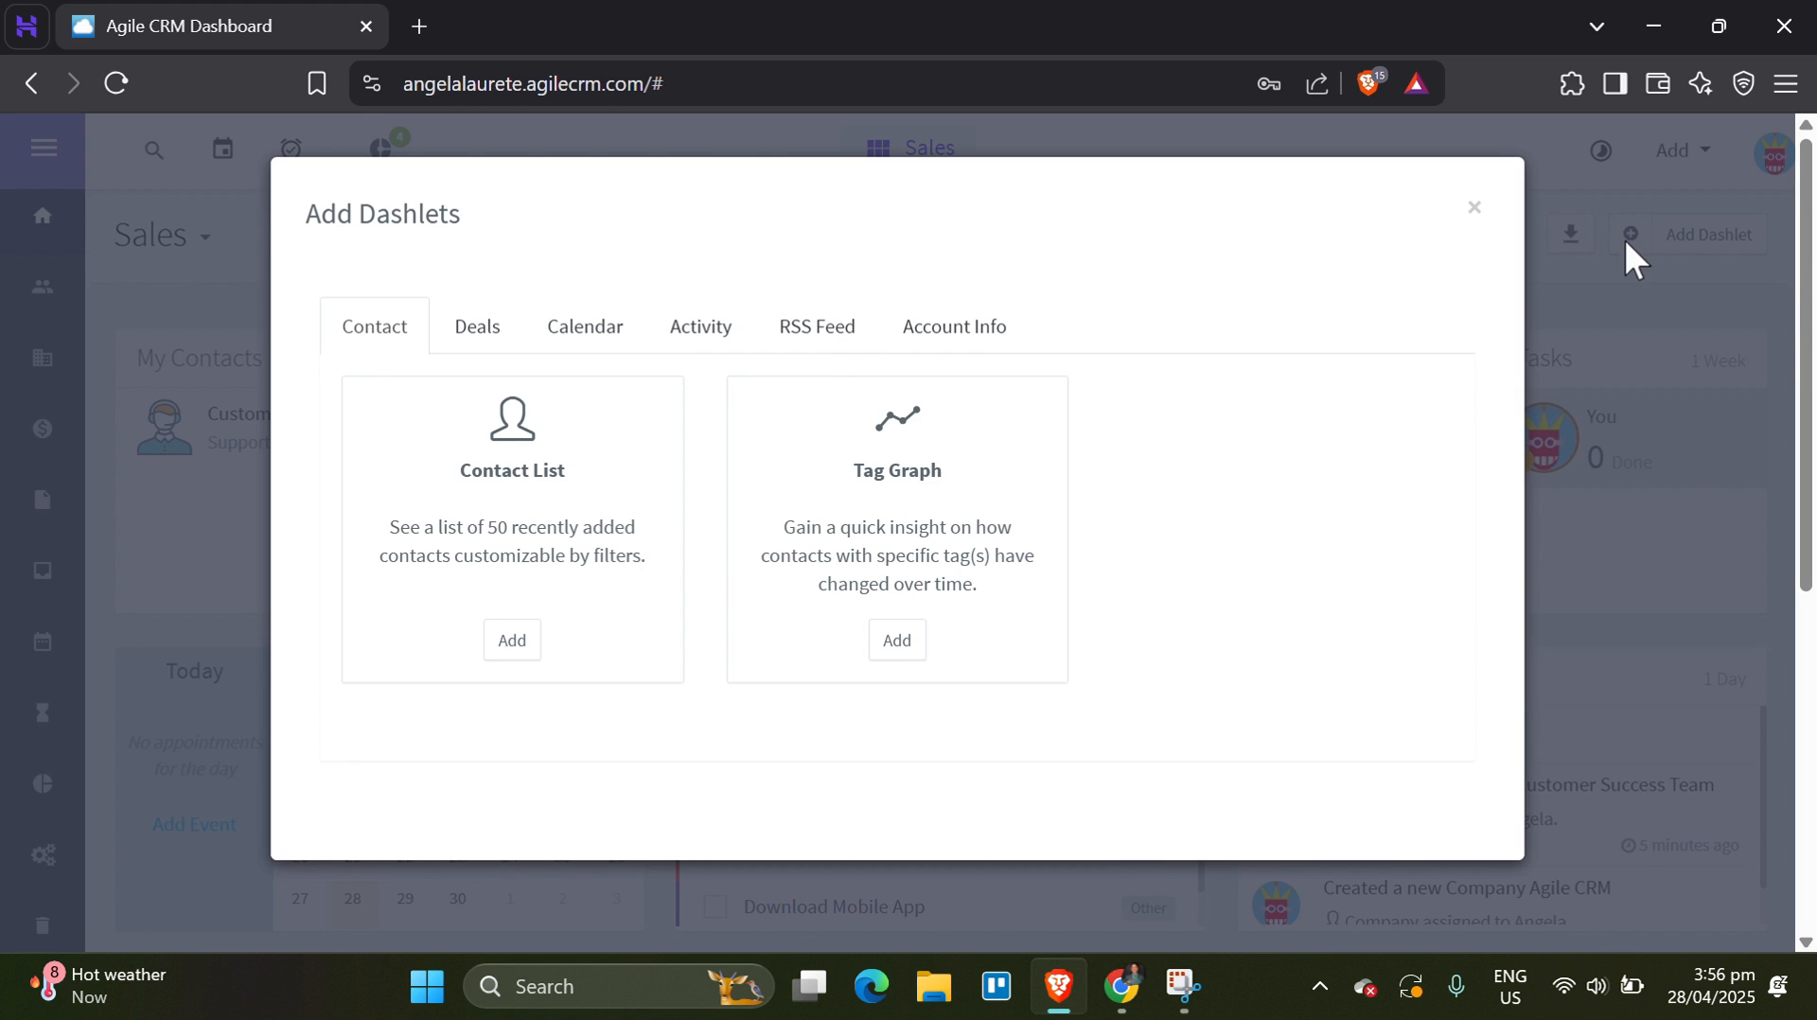
pyautogui.moveTo(833, 393)
pyautogui.click(563, 333)
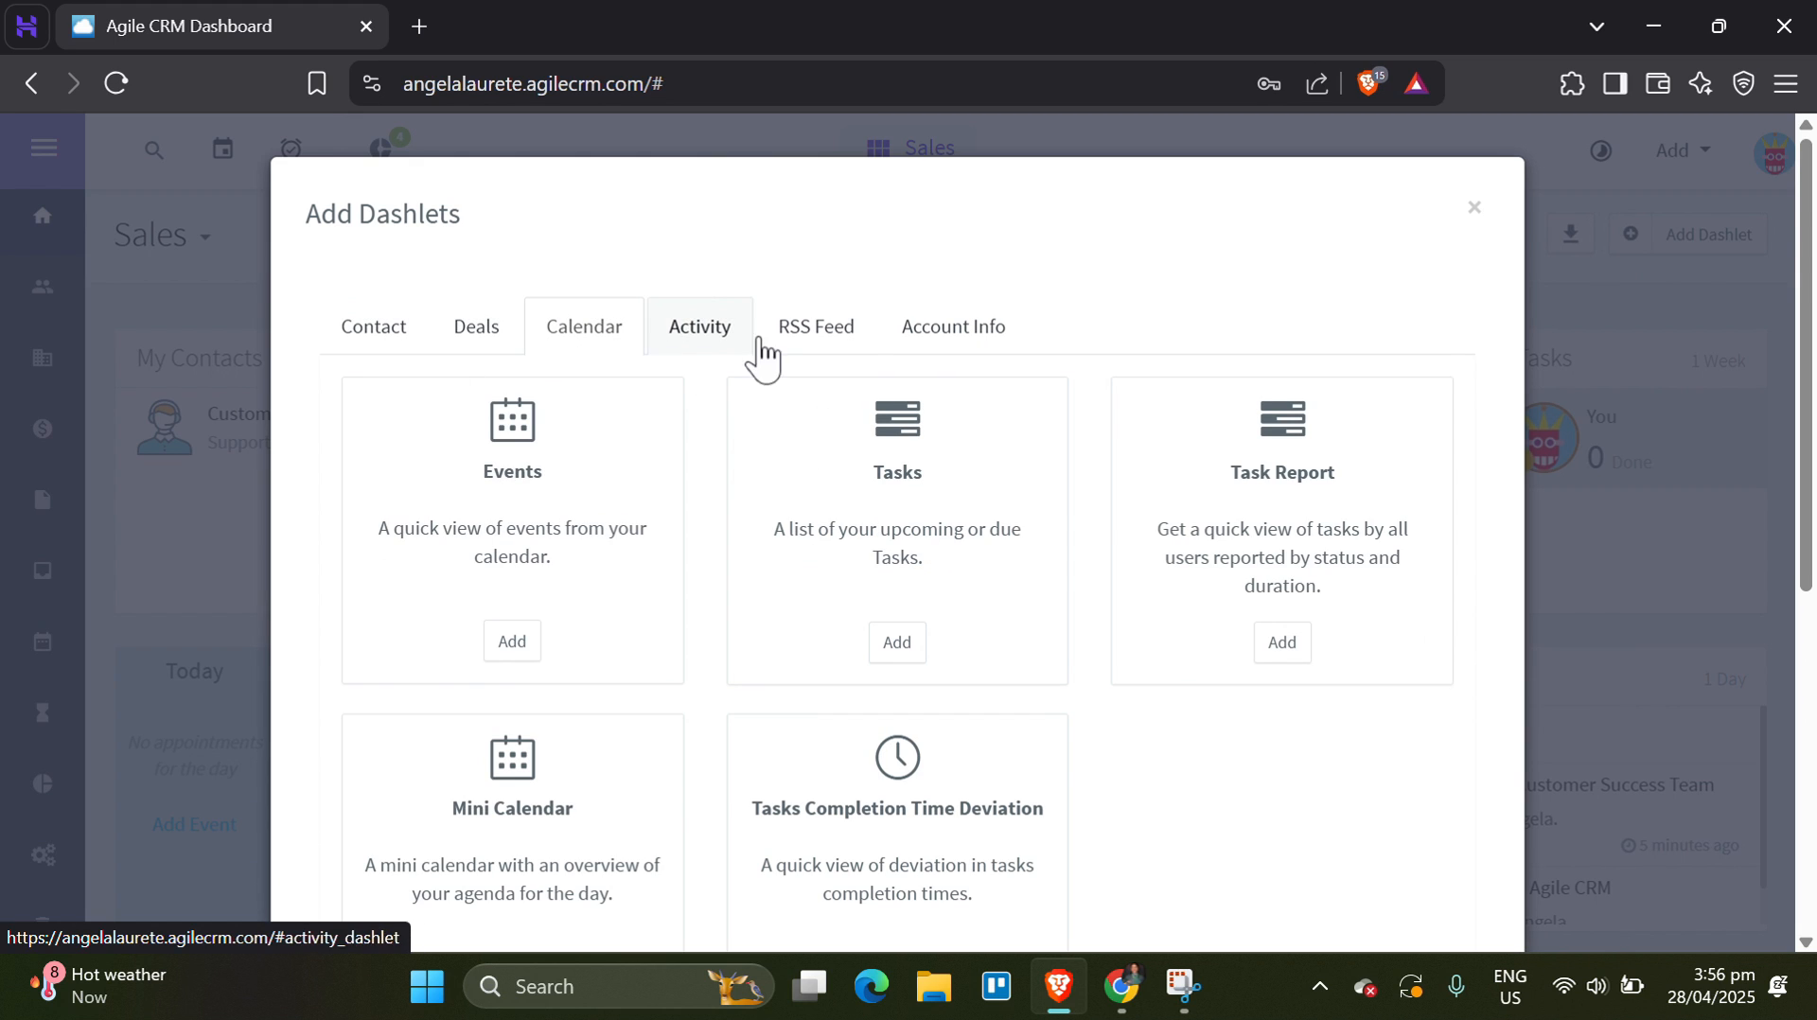
pyautogui.click(701, 333)
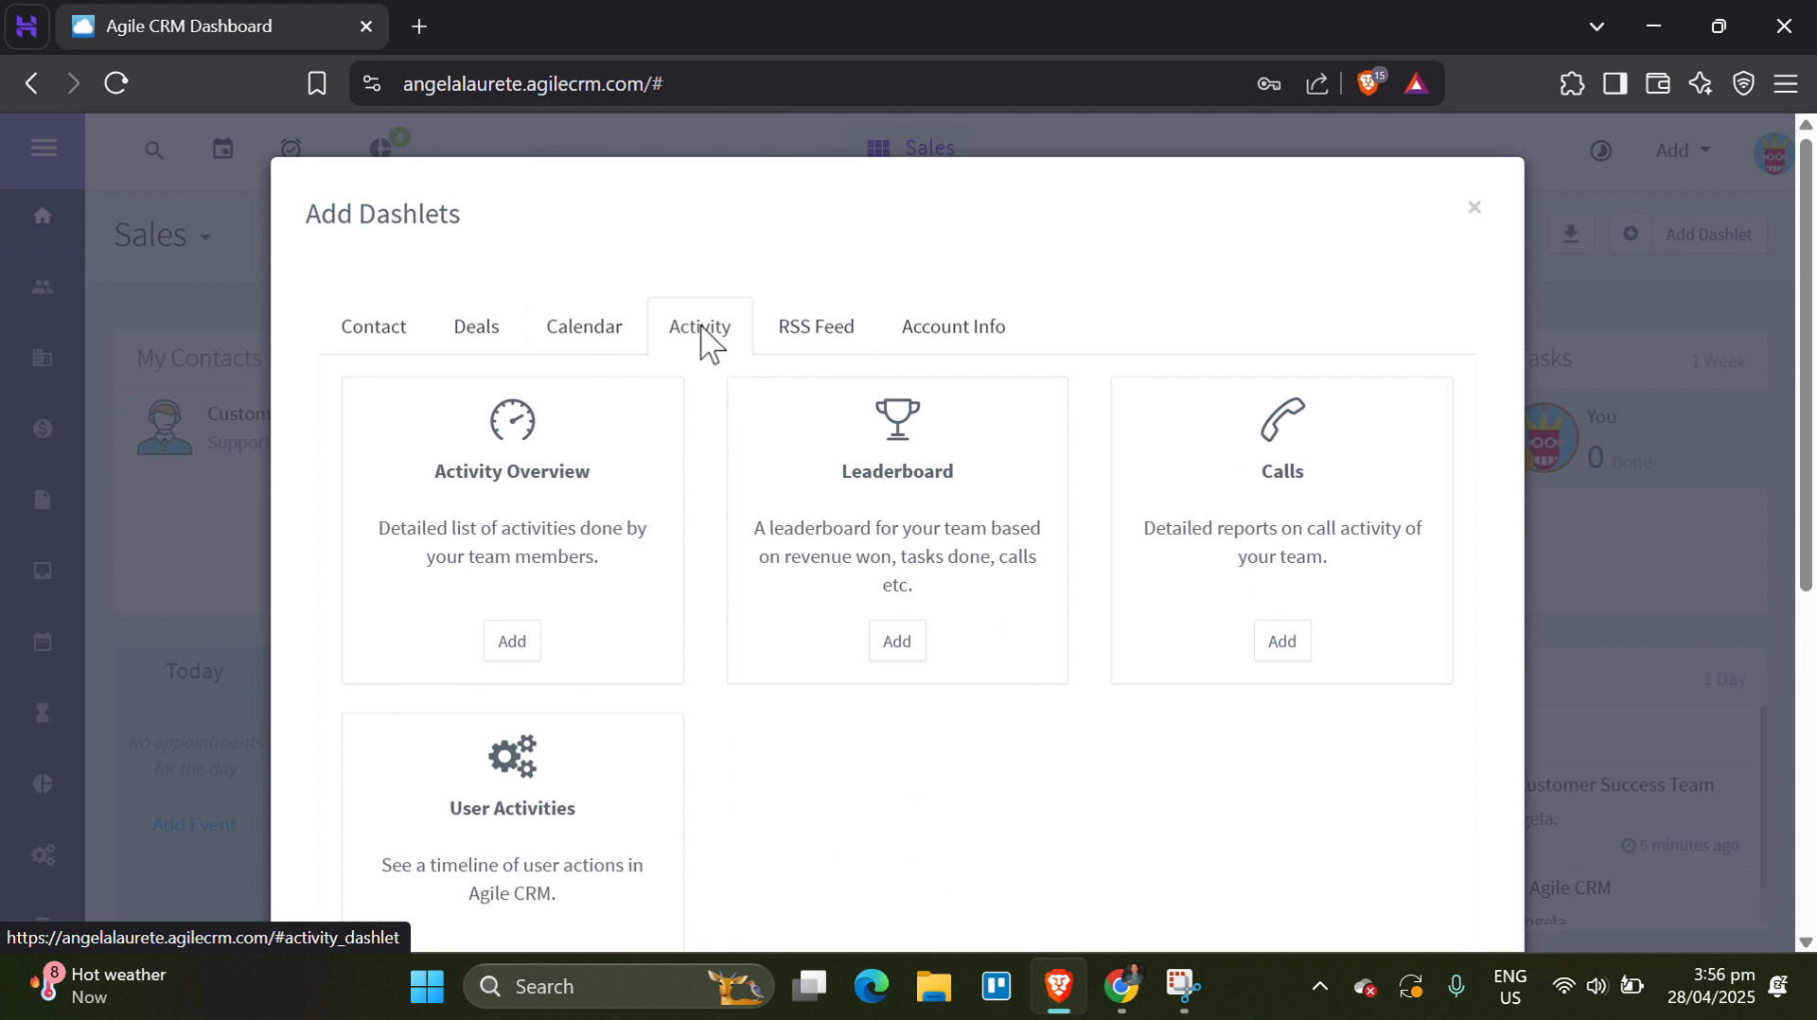
pyautogui.click(1483, 209)
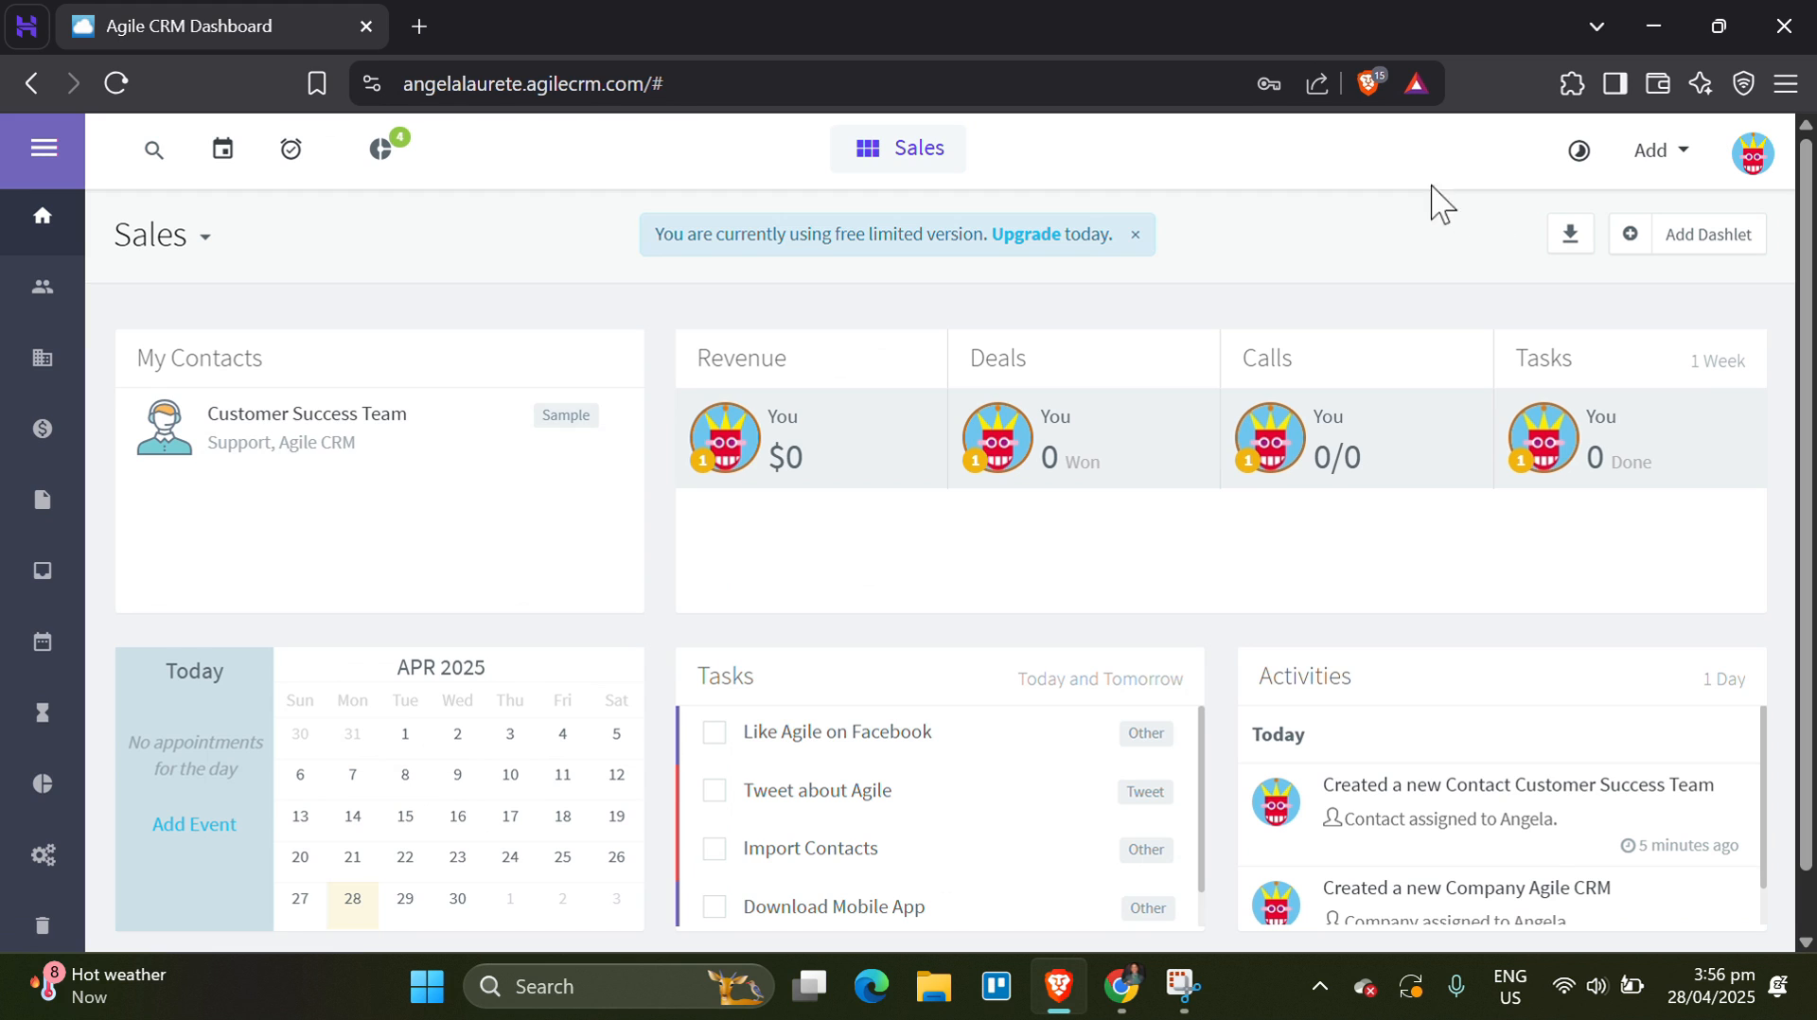
# Examine which record types can be added from the dashboard and recheck the Activity dashlets.
pyautogui.click(1668, 159)
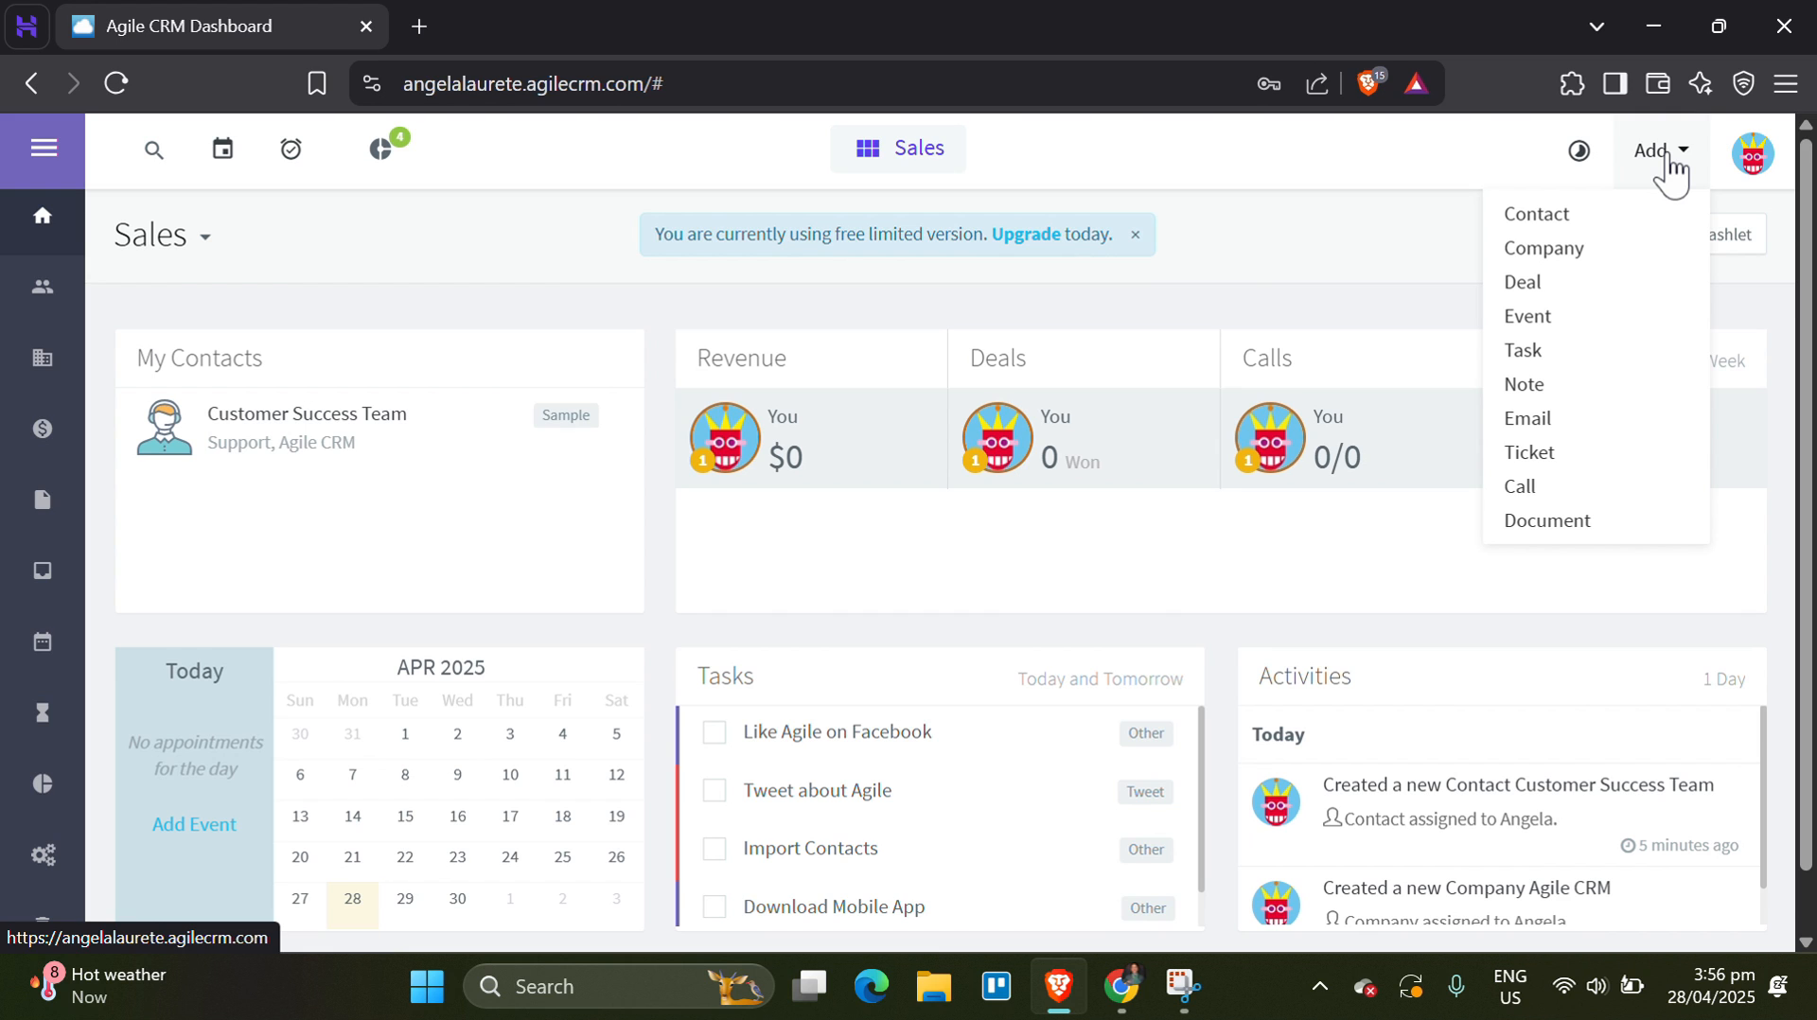
pyautogui.click(1732, 234)
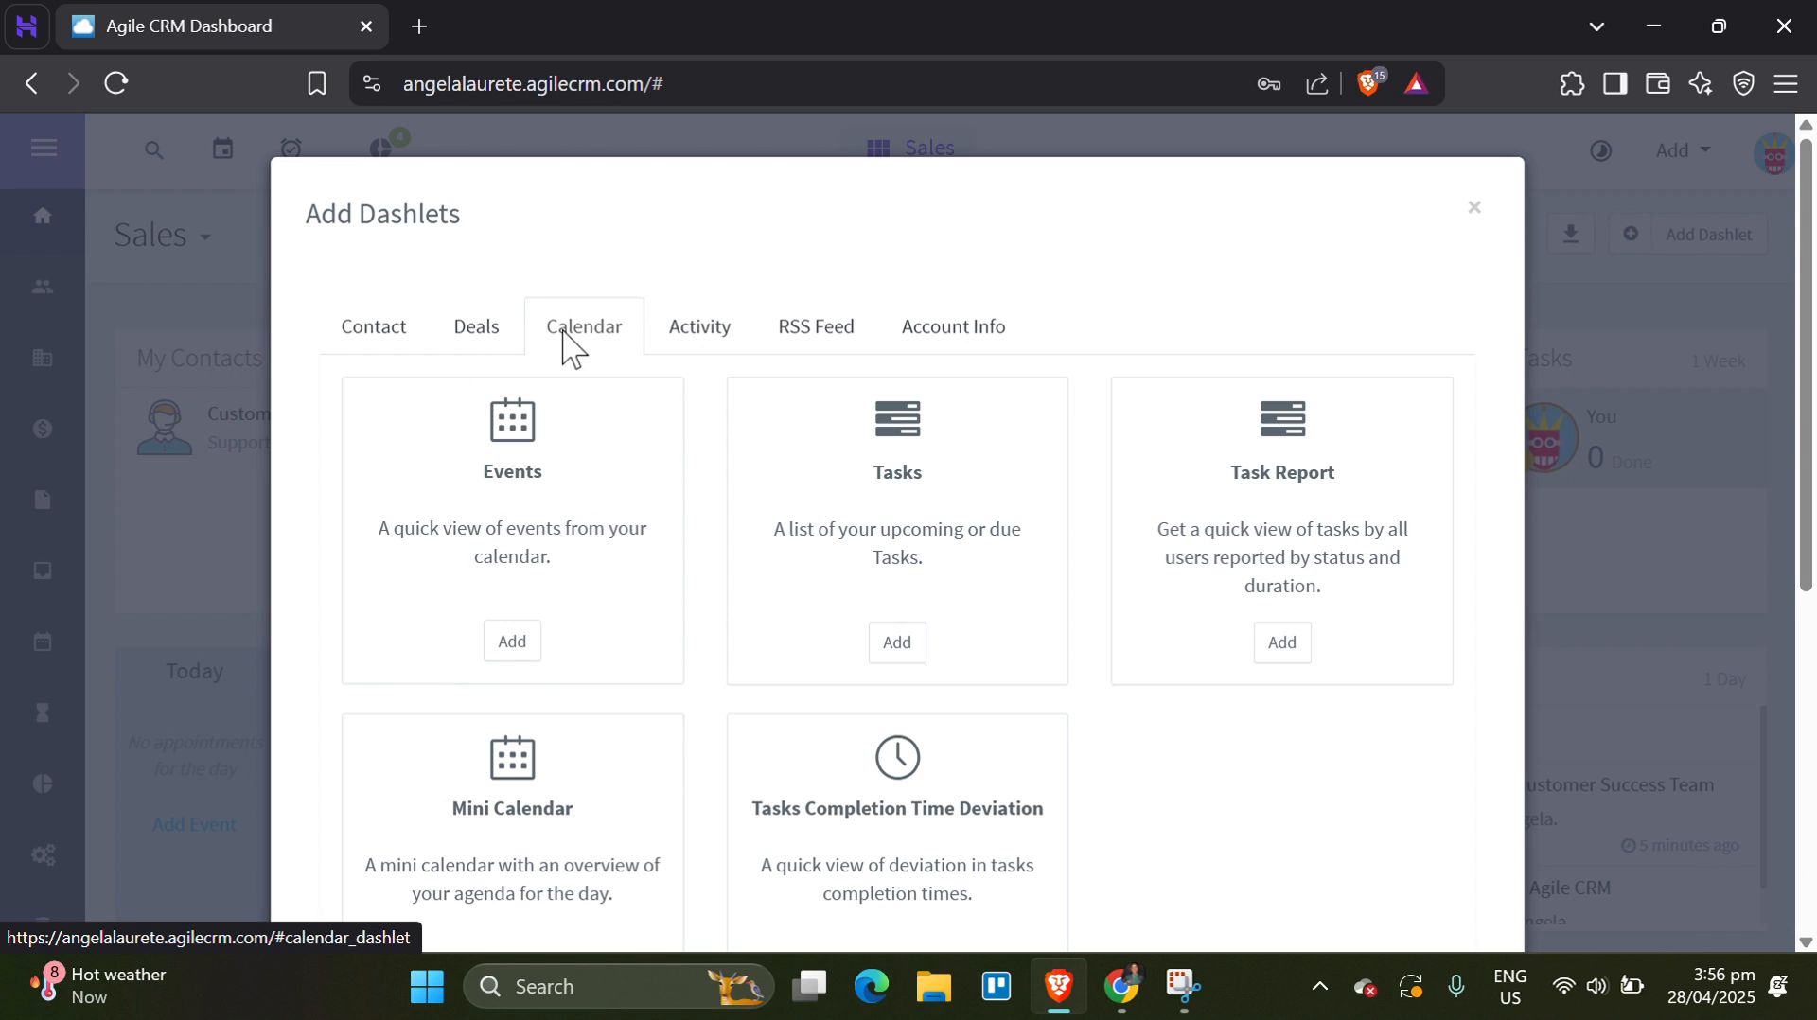
pyautogui.click(701, 346)
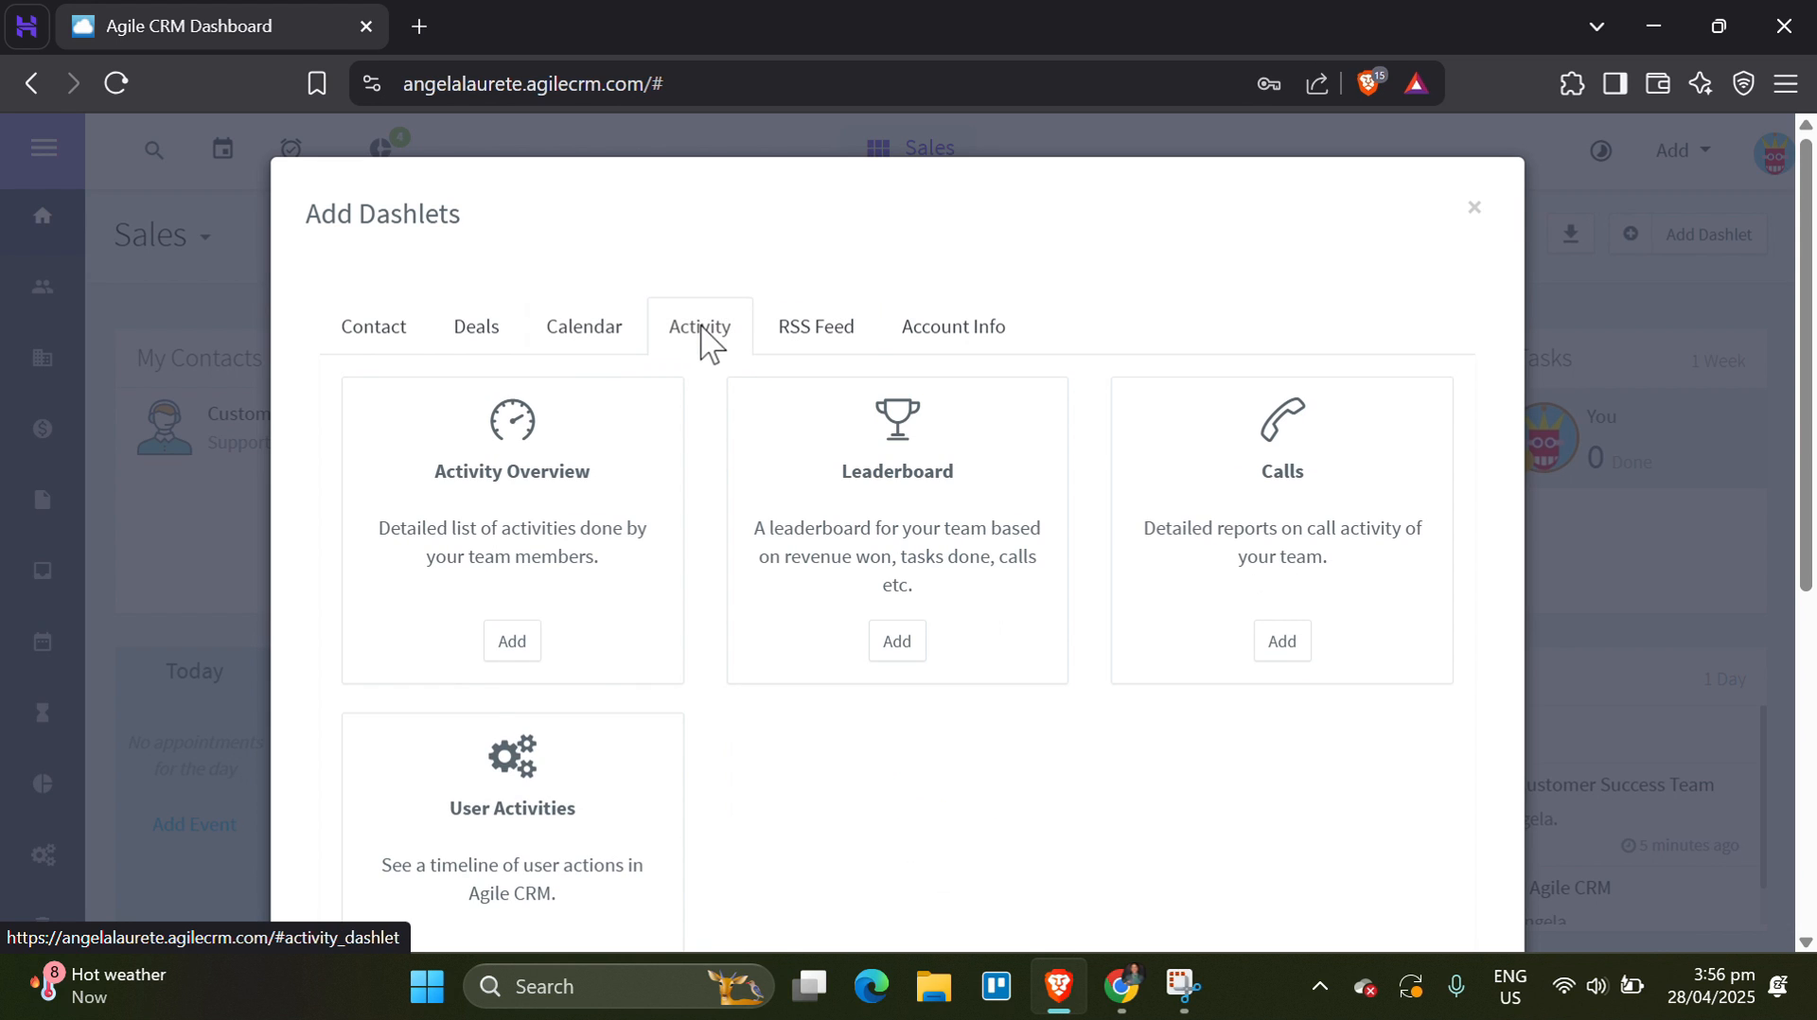
pyautogui.click(1478, 208)
pyautogui.click(1663, 151)
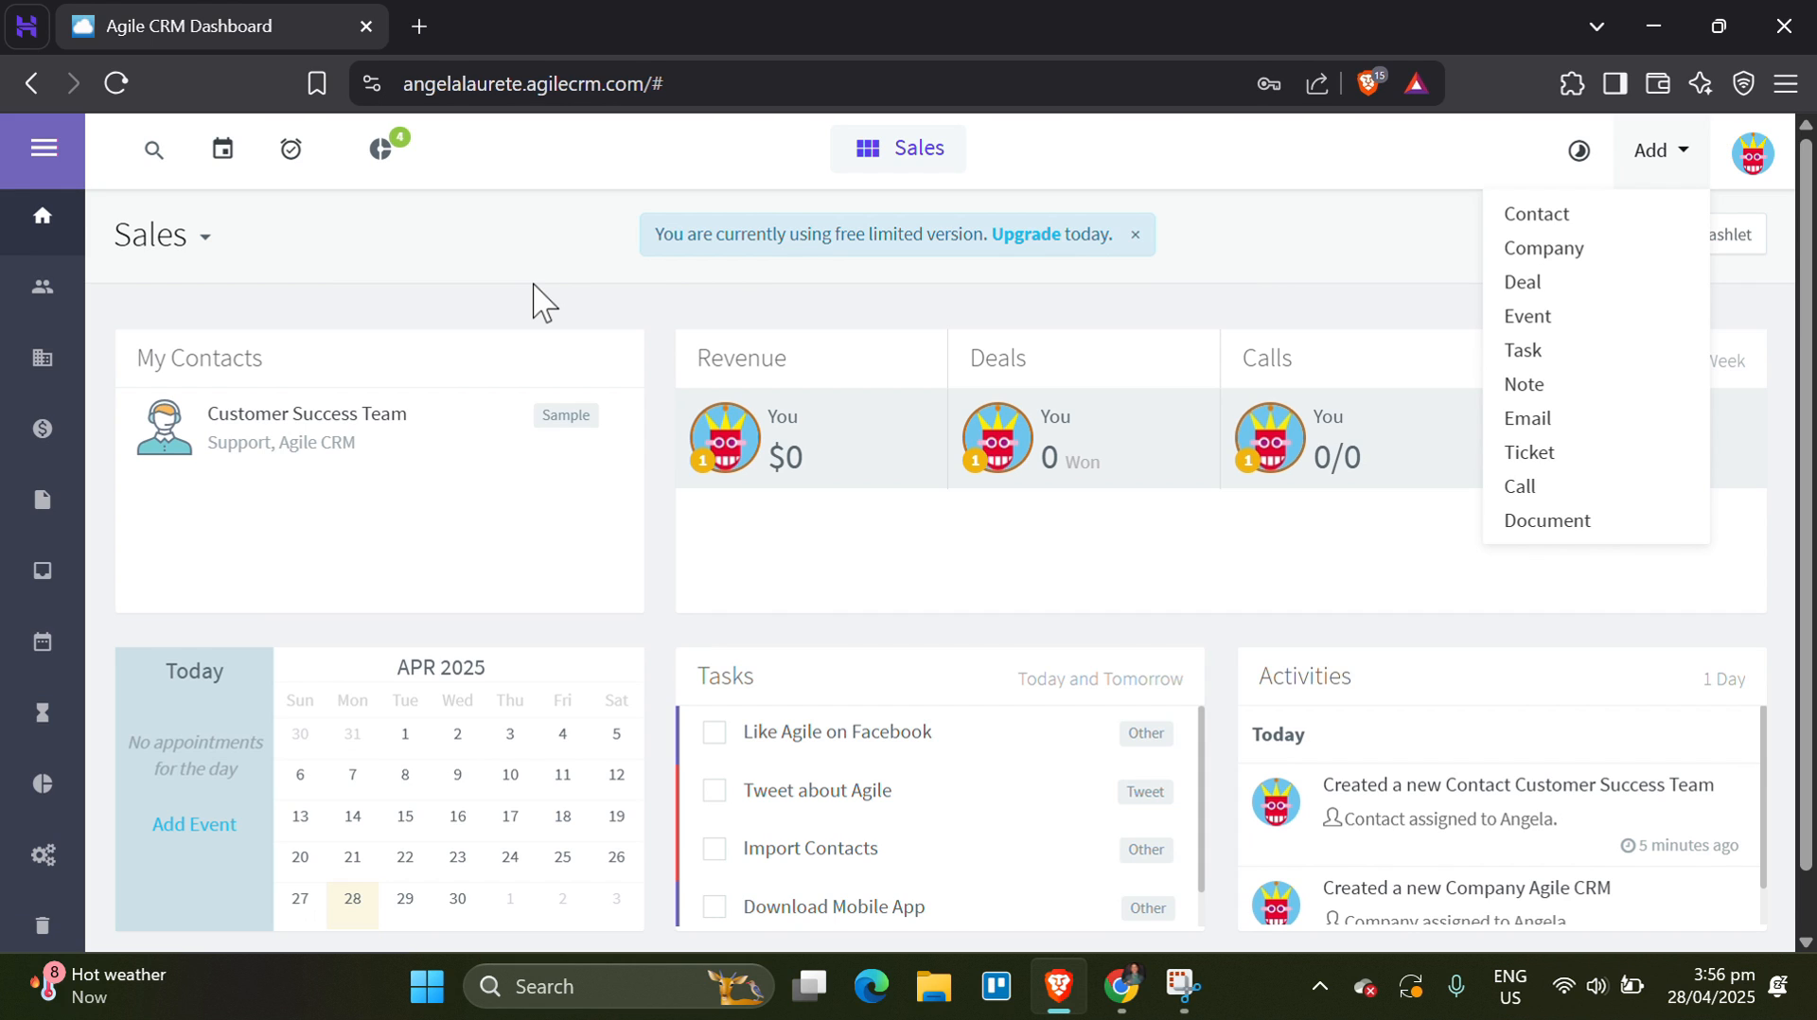
# View the month calendar and the pending tasks board, including the getting-started checklist.
pyautogui.click(221, 158)
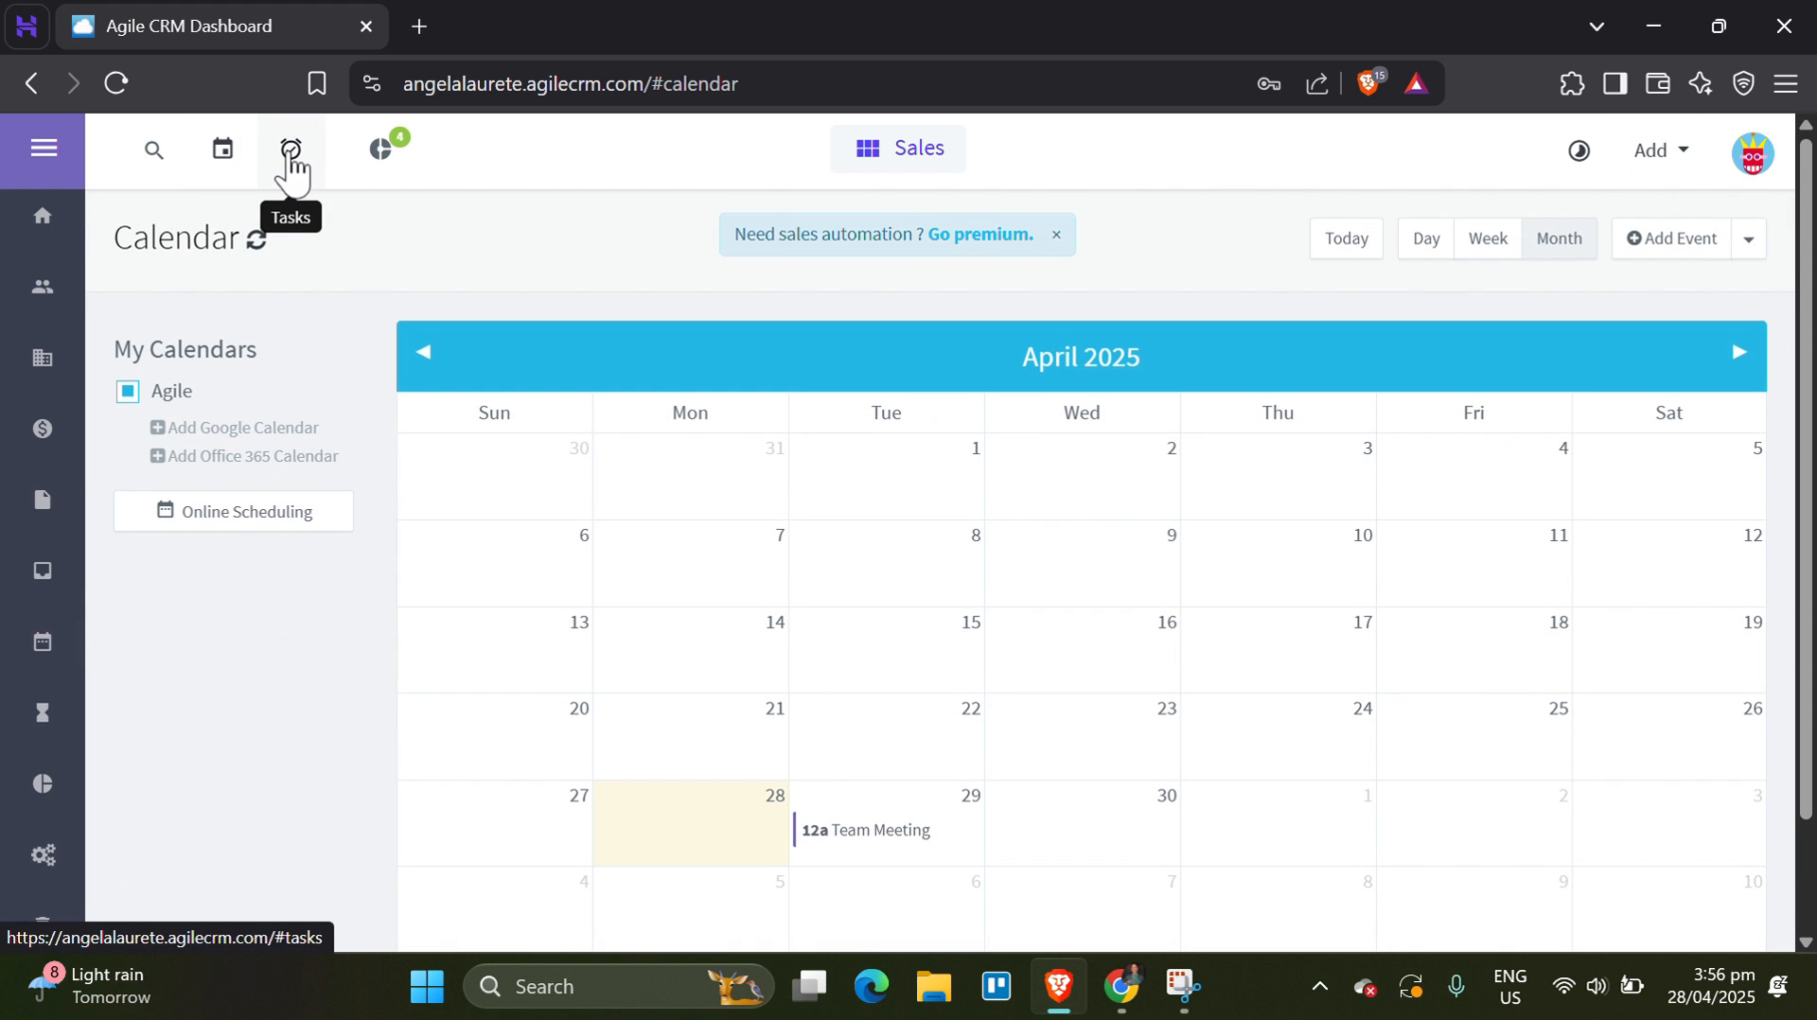
pyautogui.click(291, 161)
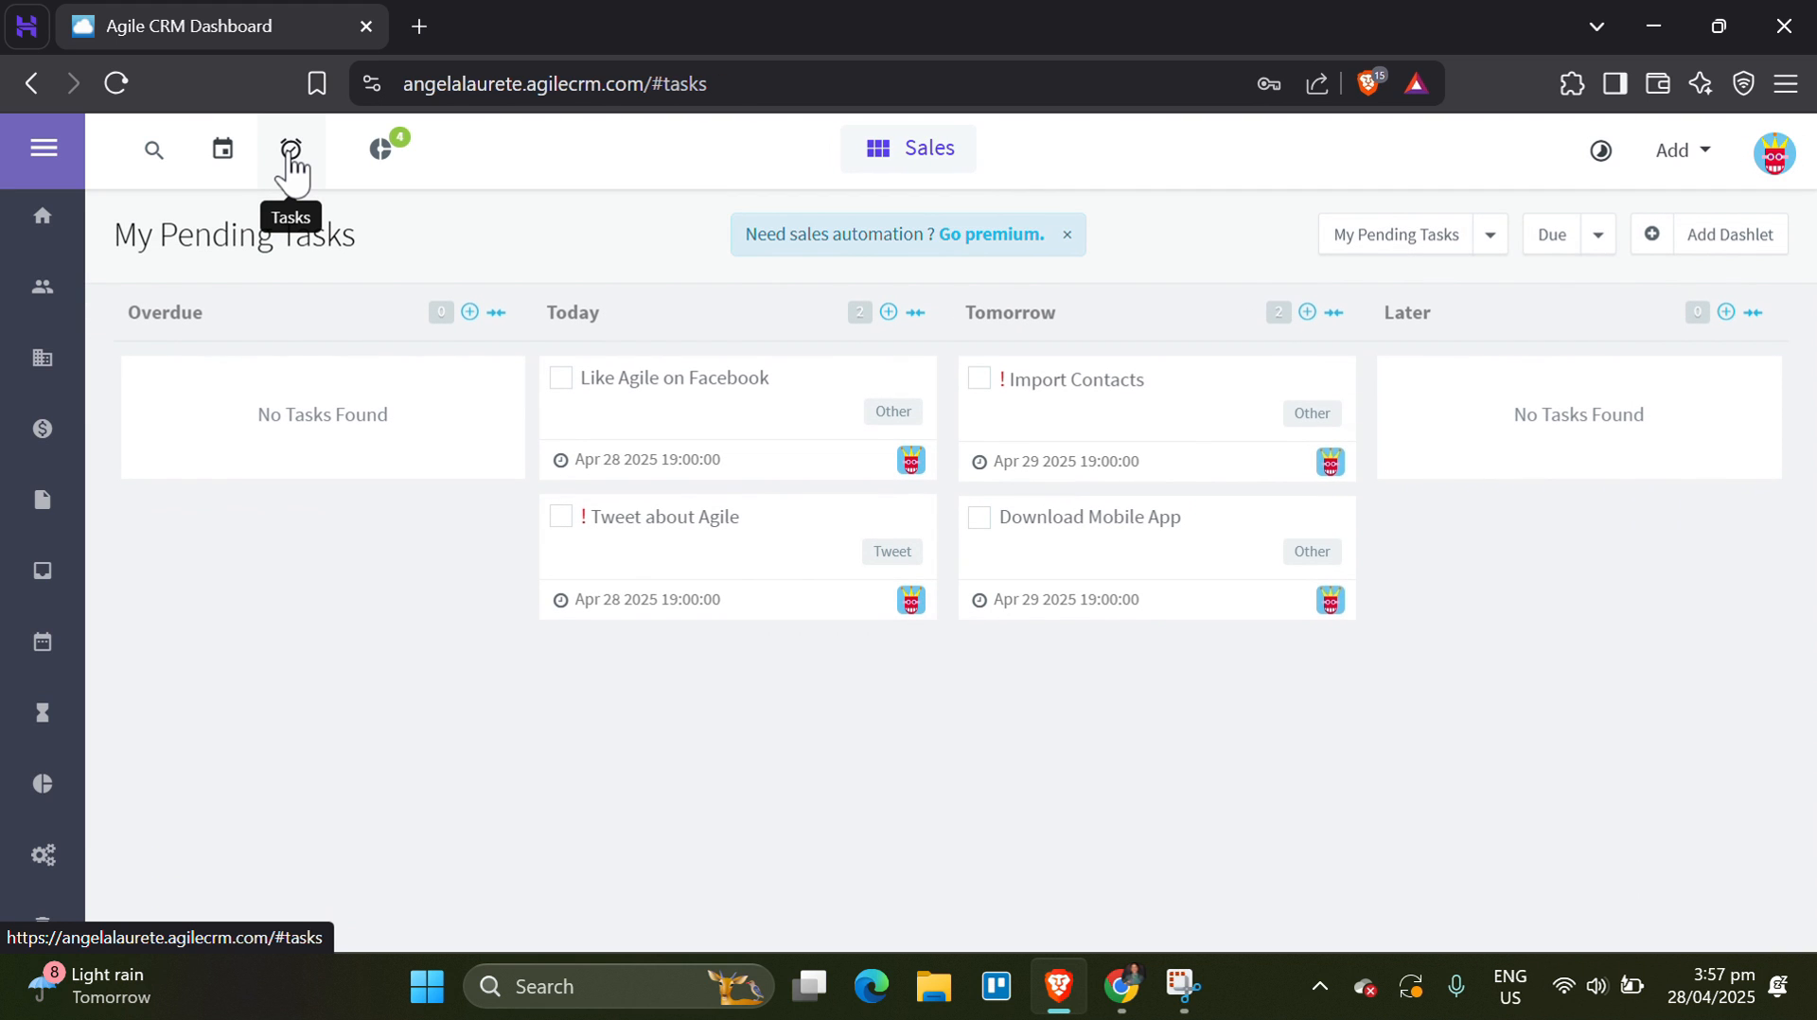
pyautogui.click(392, 151)
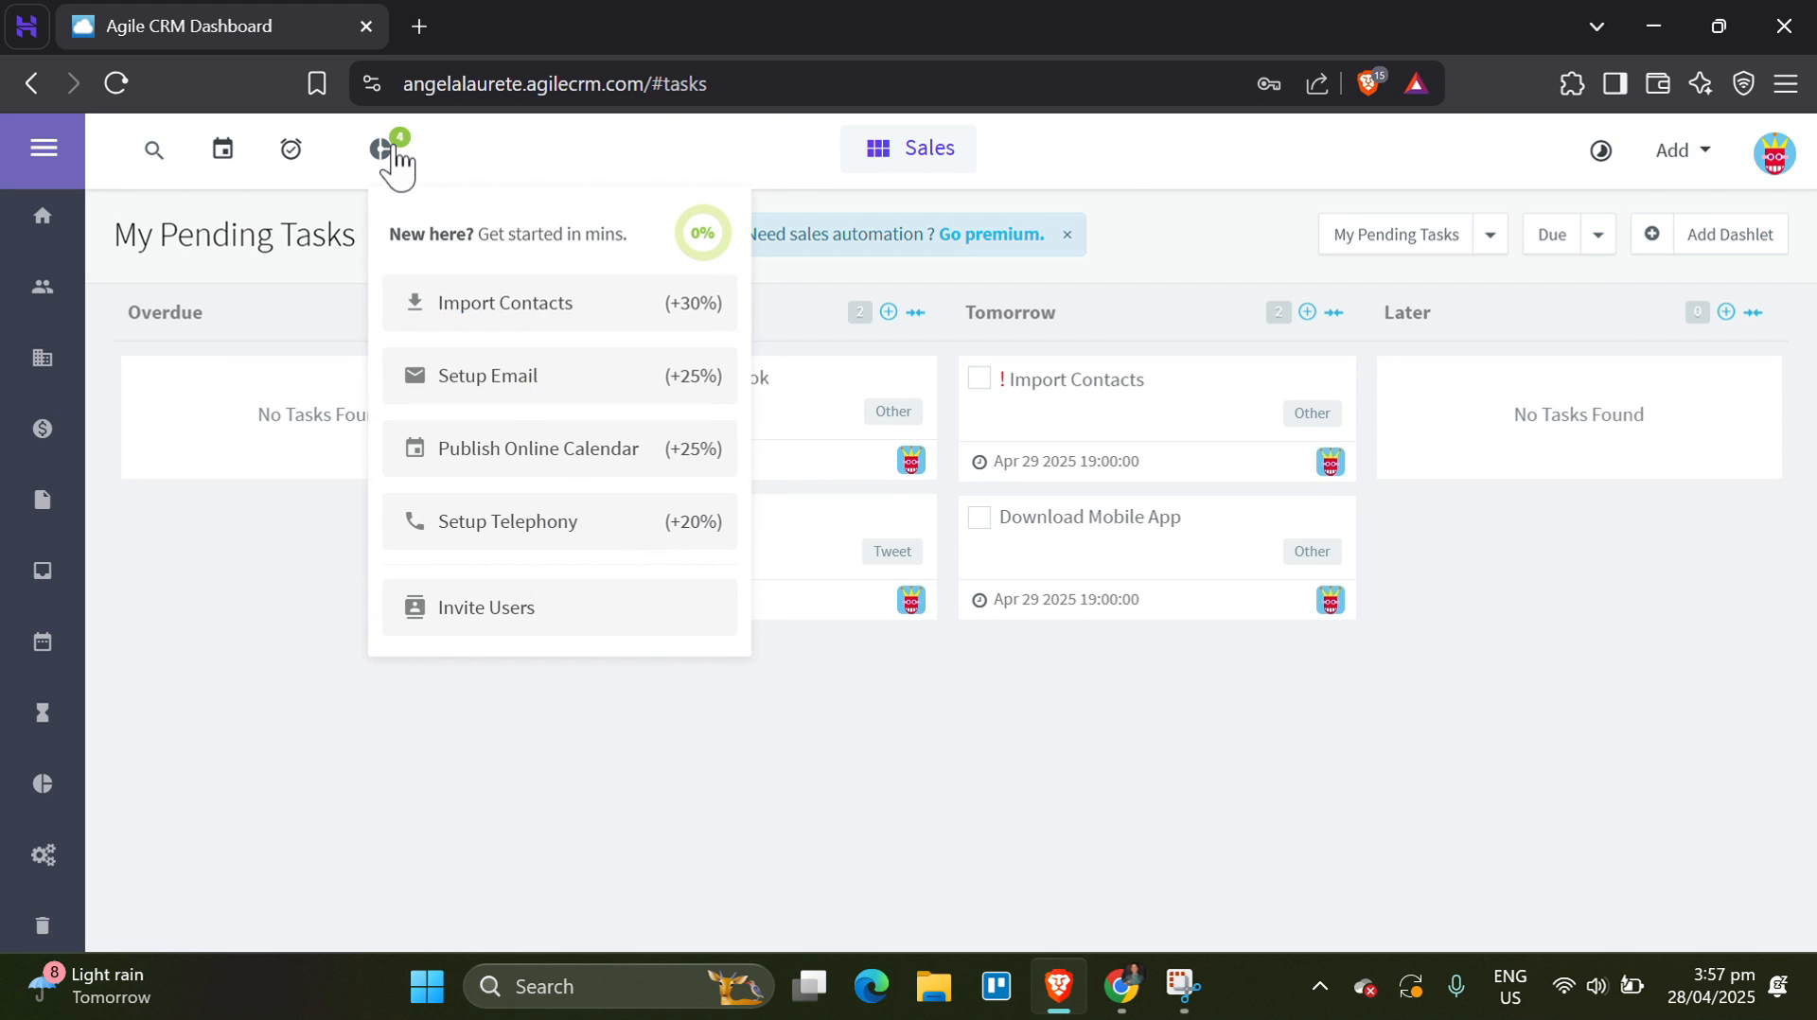
# Open the contacts list and examine the contact import options and the available contact filters.
pyautogui.click(38, 293)
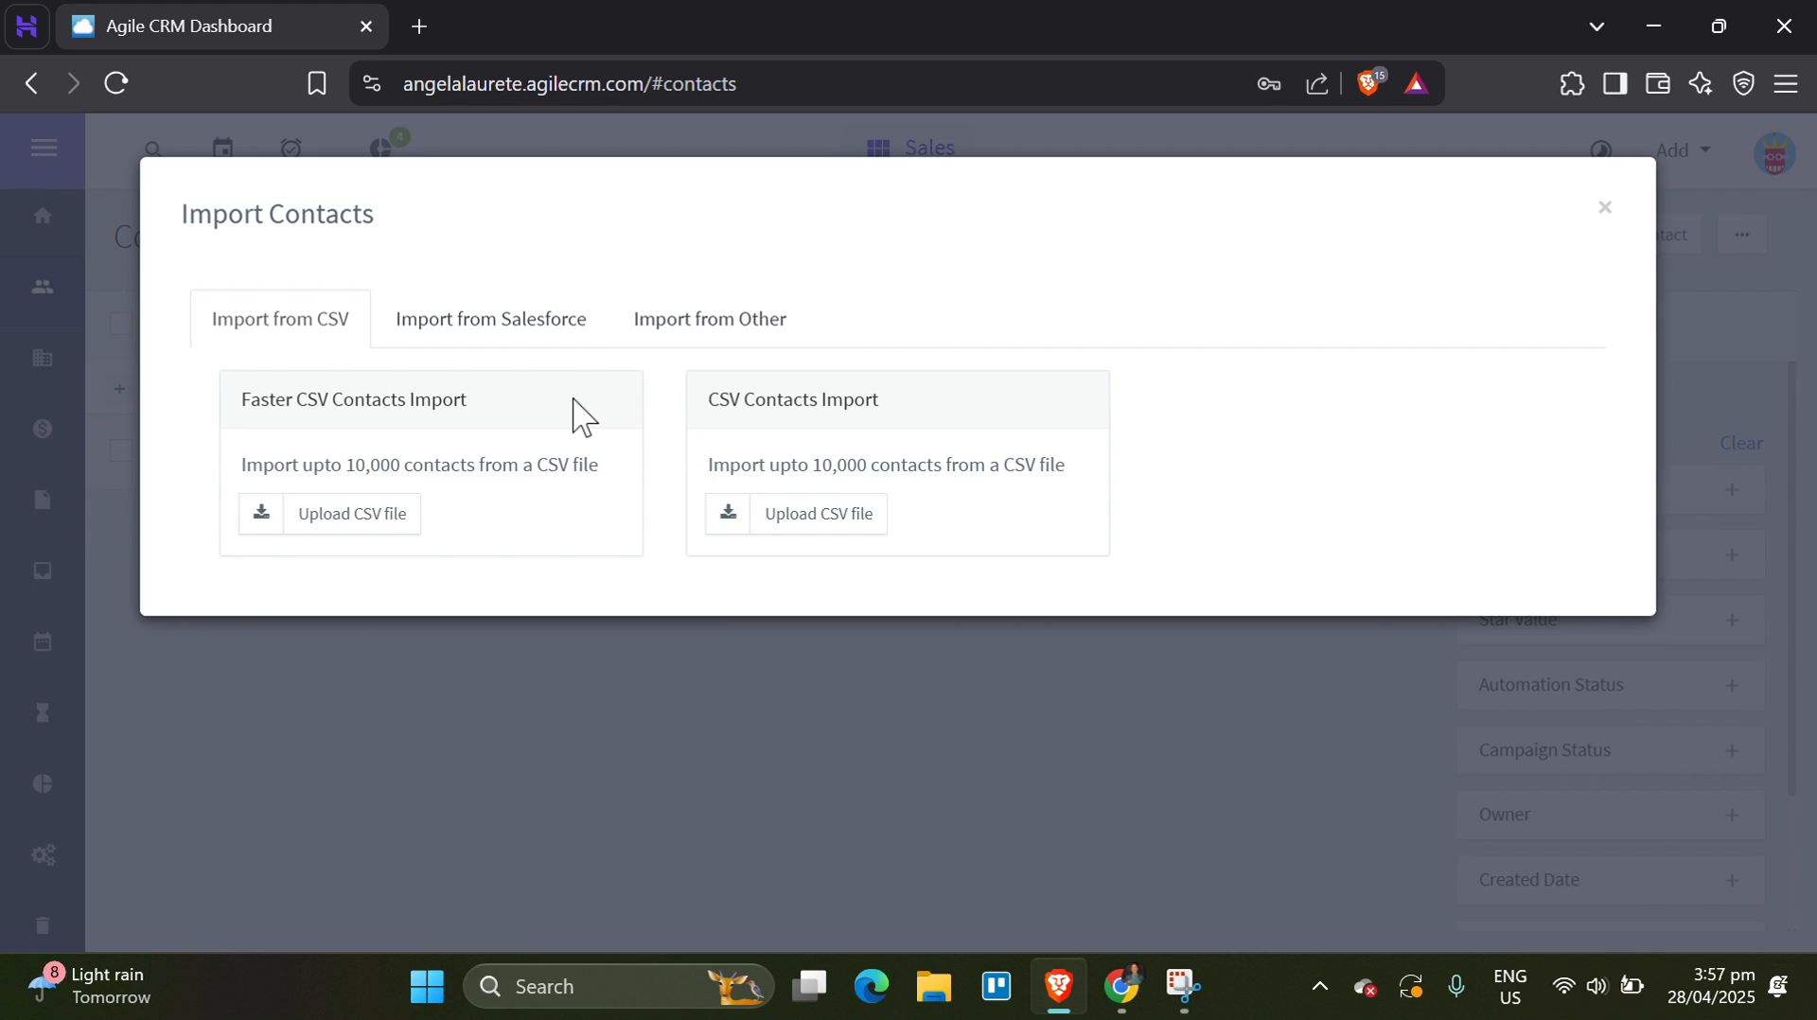
pyautogui.click(1606, 213)
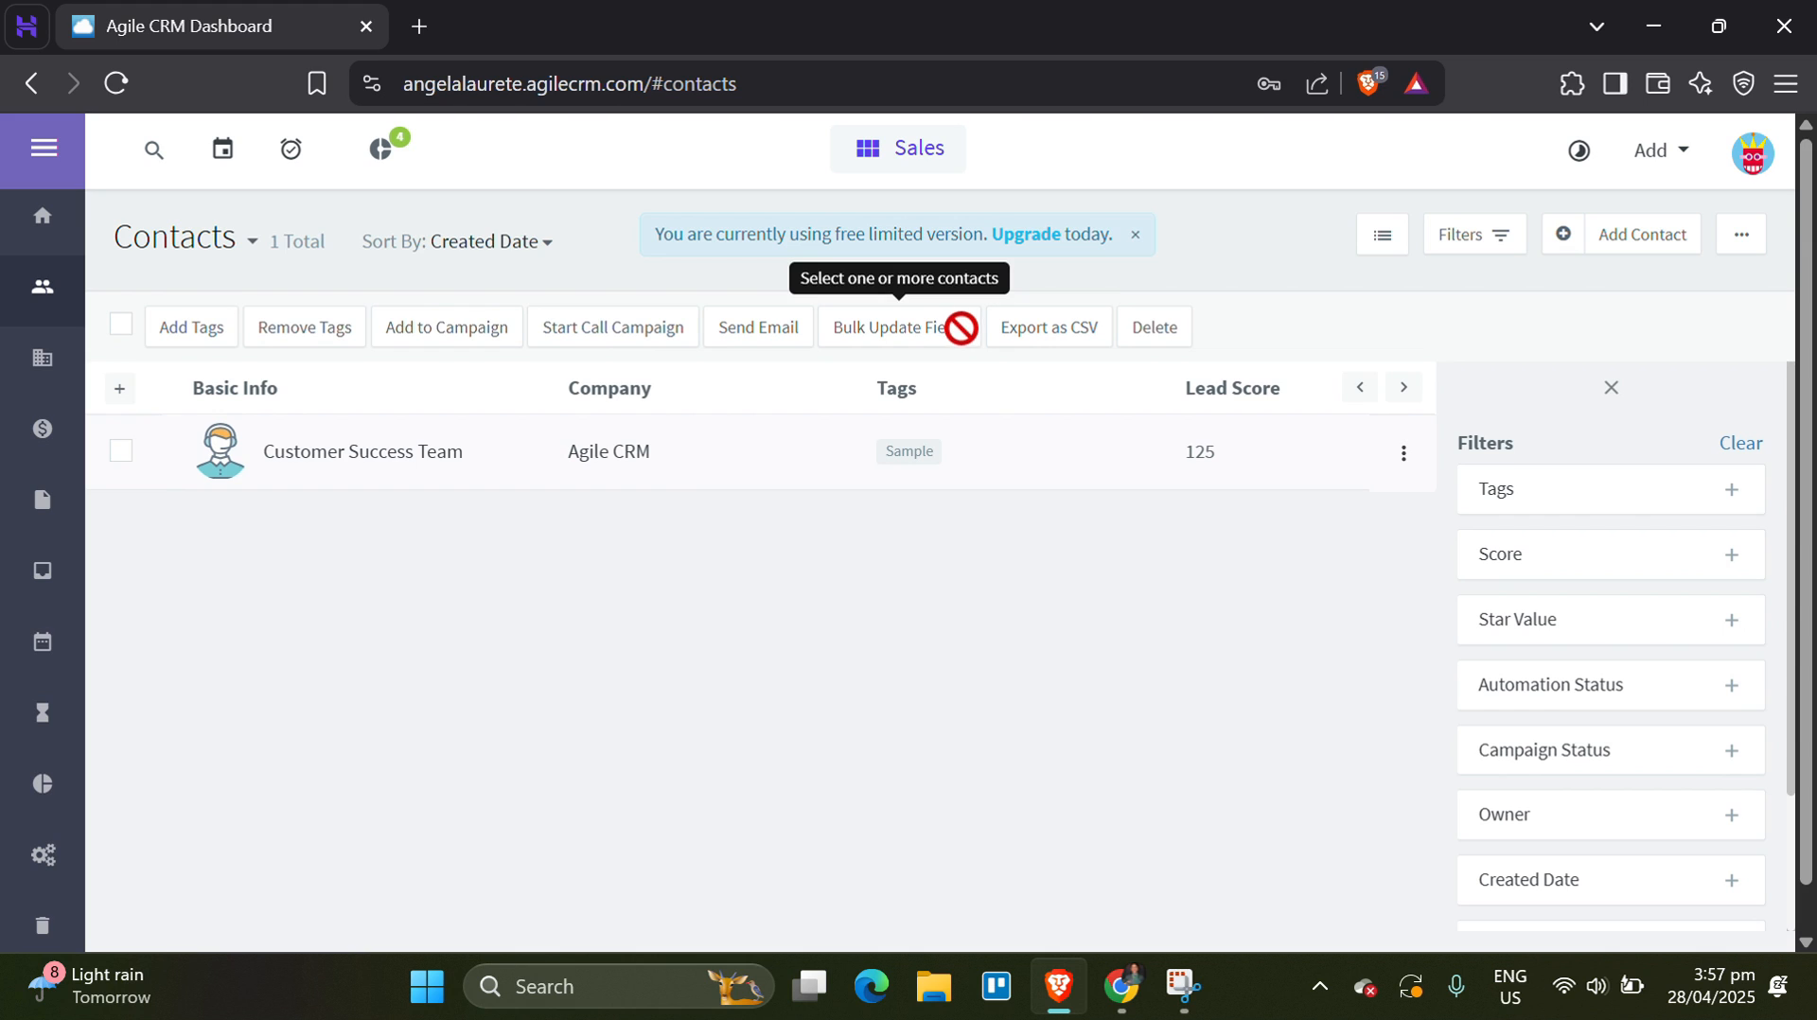
pyautogui.scroll(-2, 1598, 700)
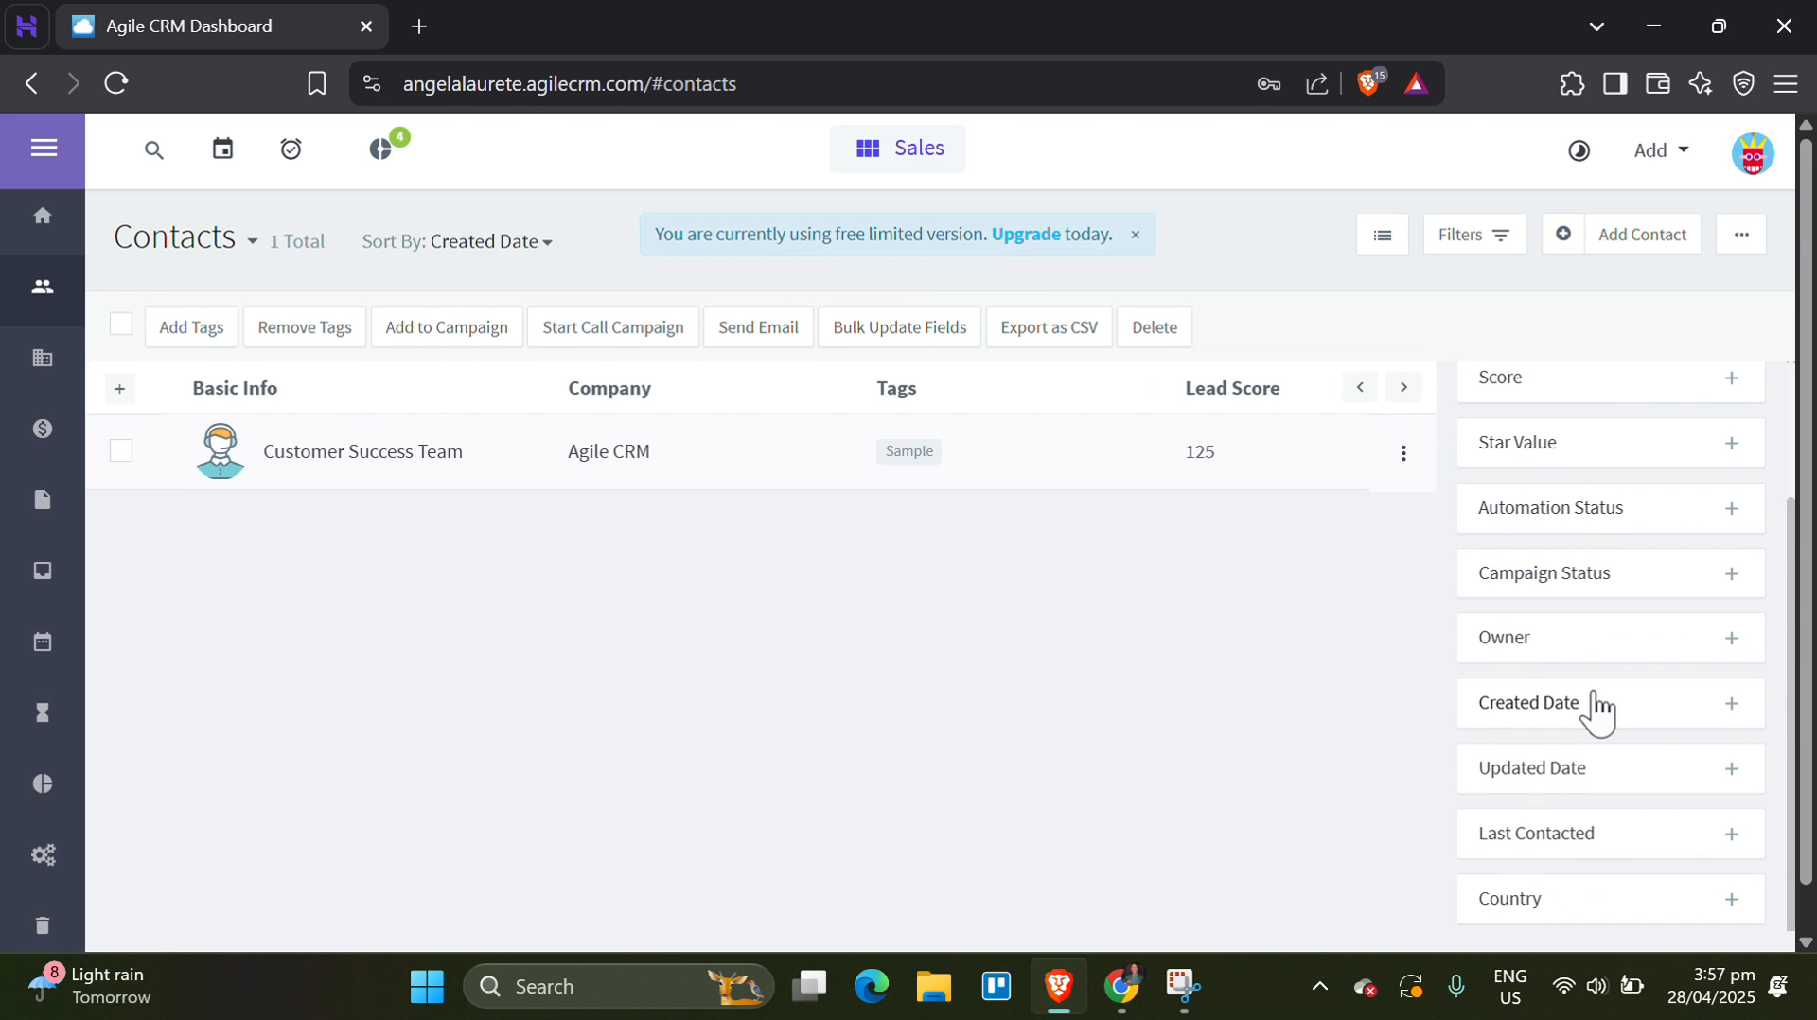
# Create a contact with the person's full name and e-mail, the title Worker and the company Zeal Solutions.
pyautogui.click(1634, 242)
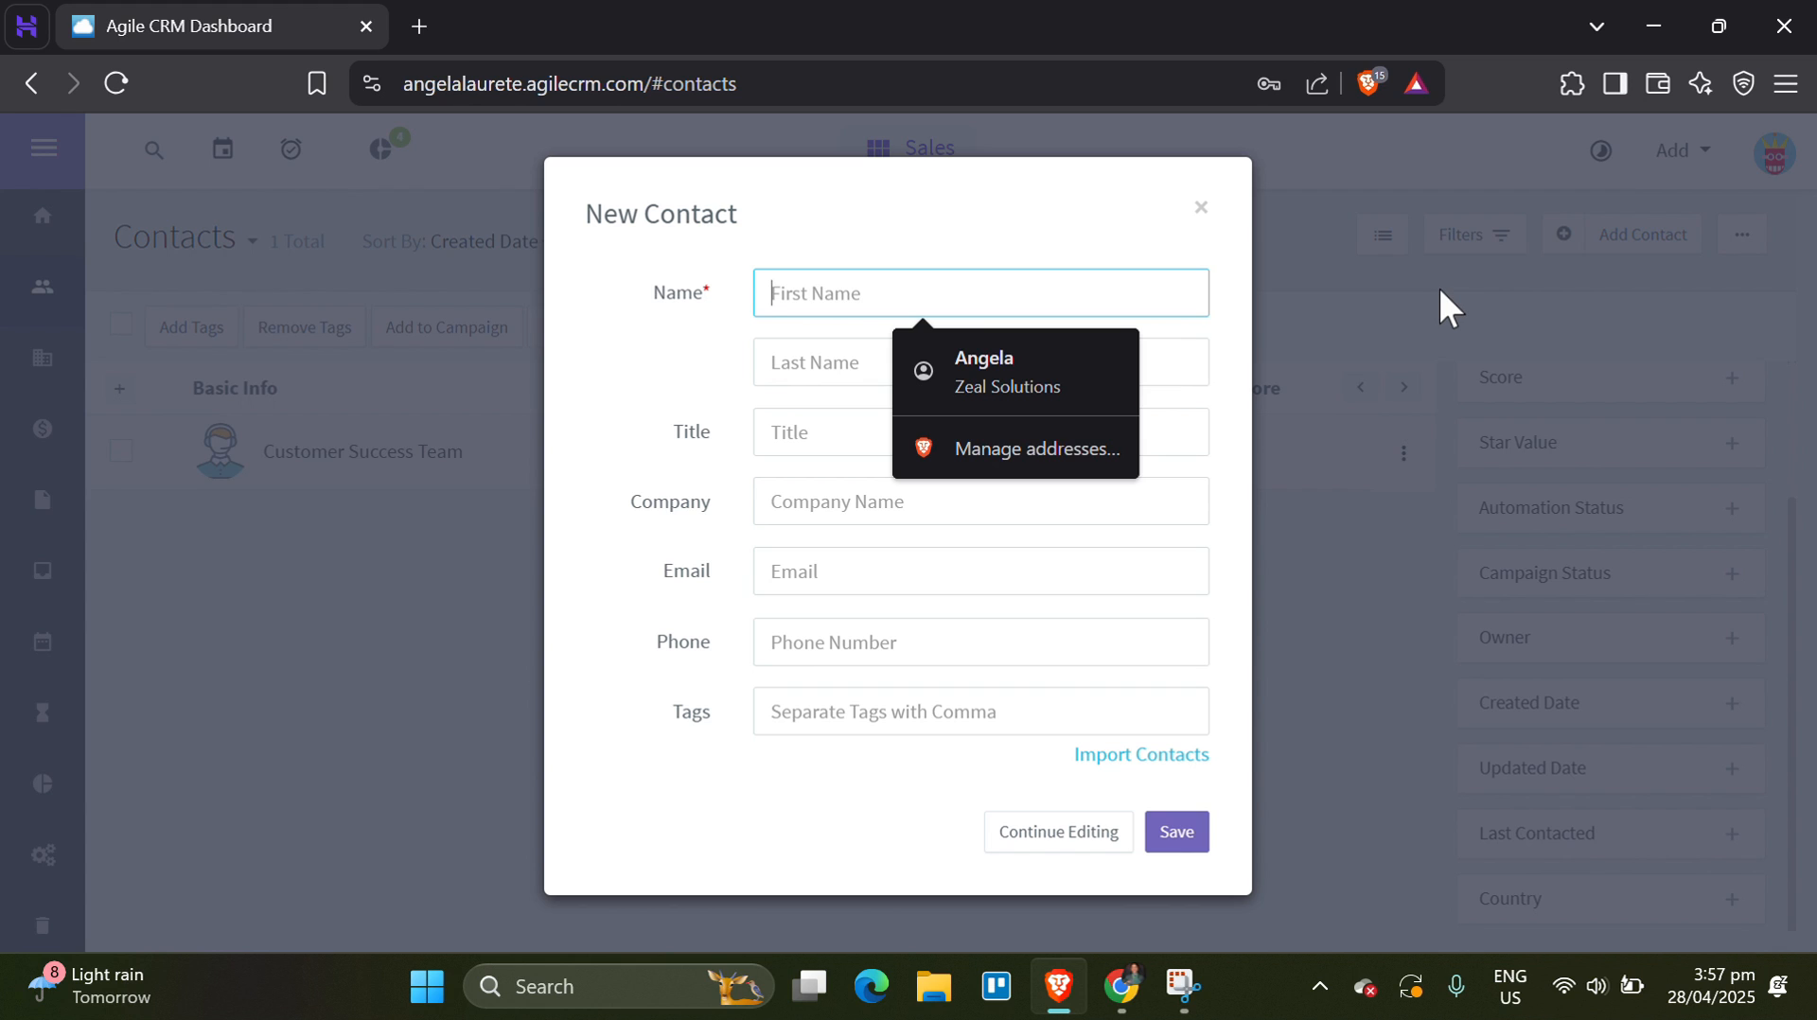
pyautogui.click(1400, 405)
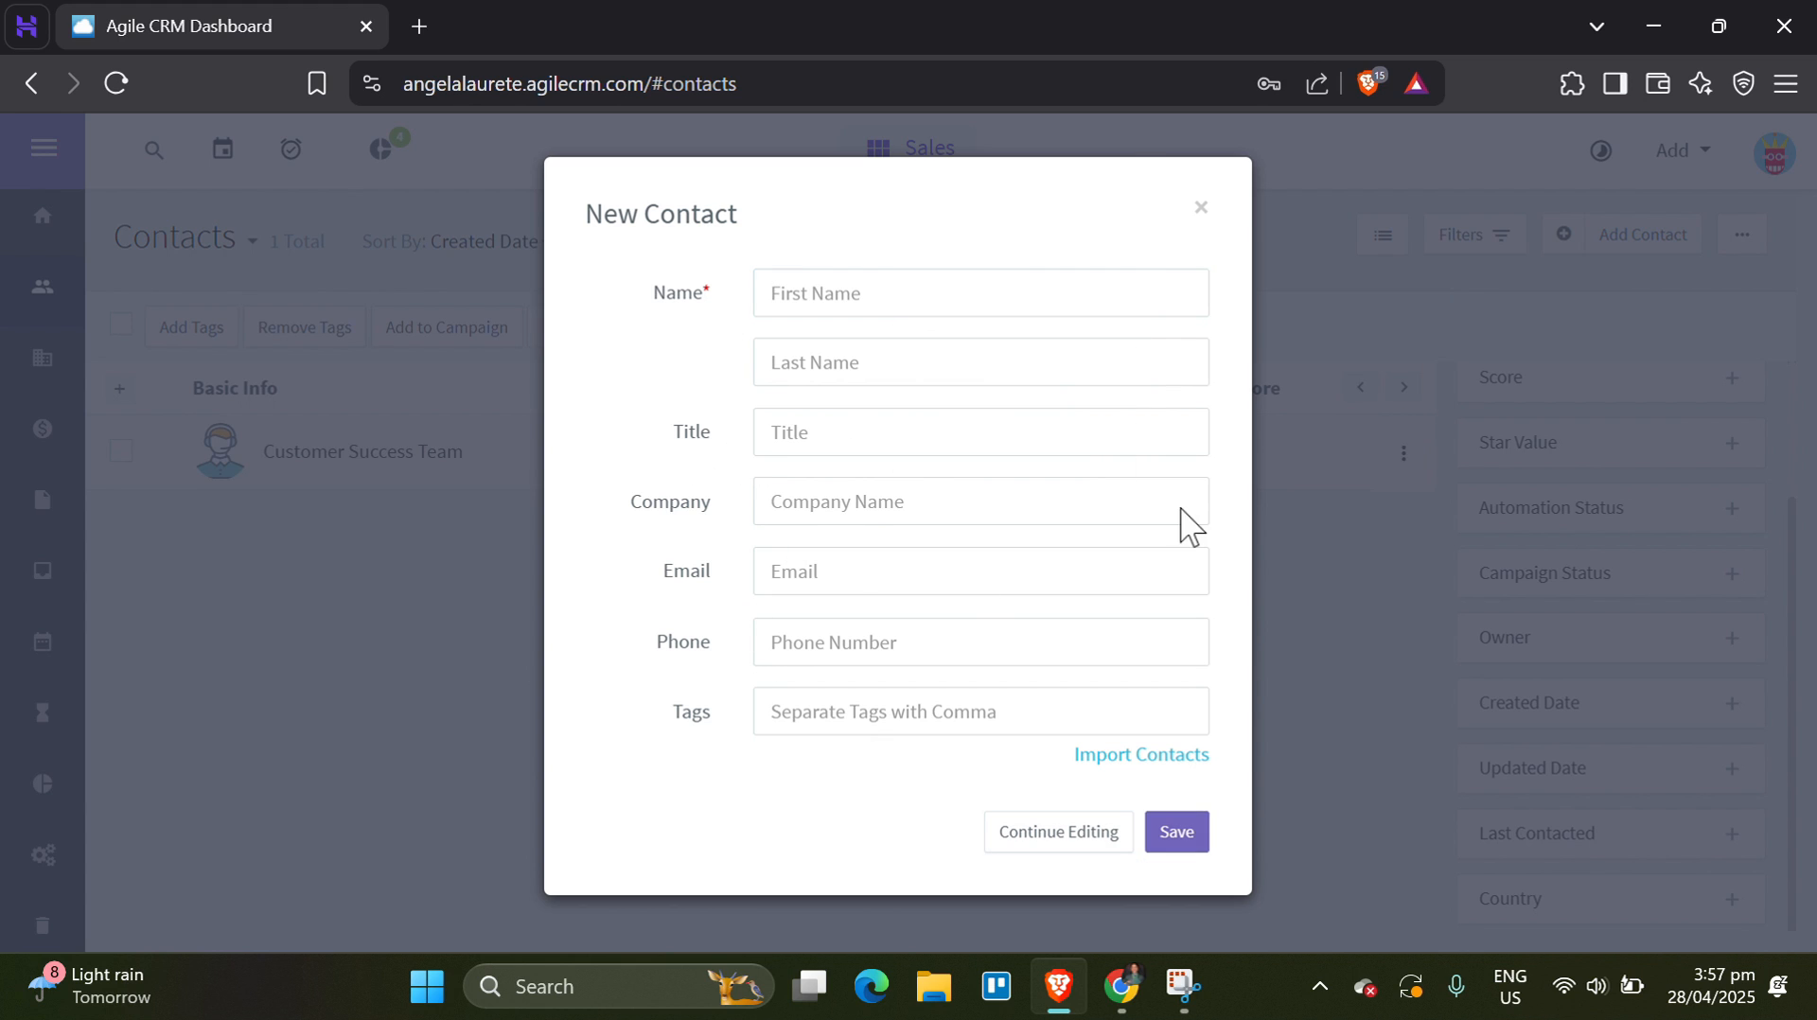
pyautogui.click(1178, 831)
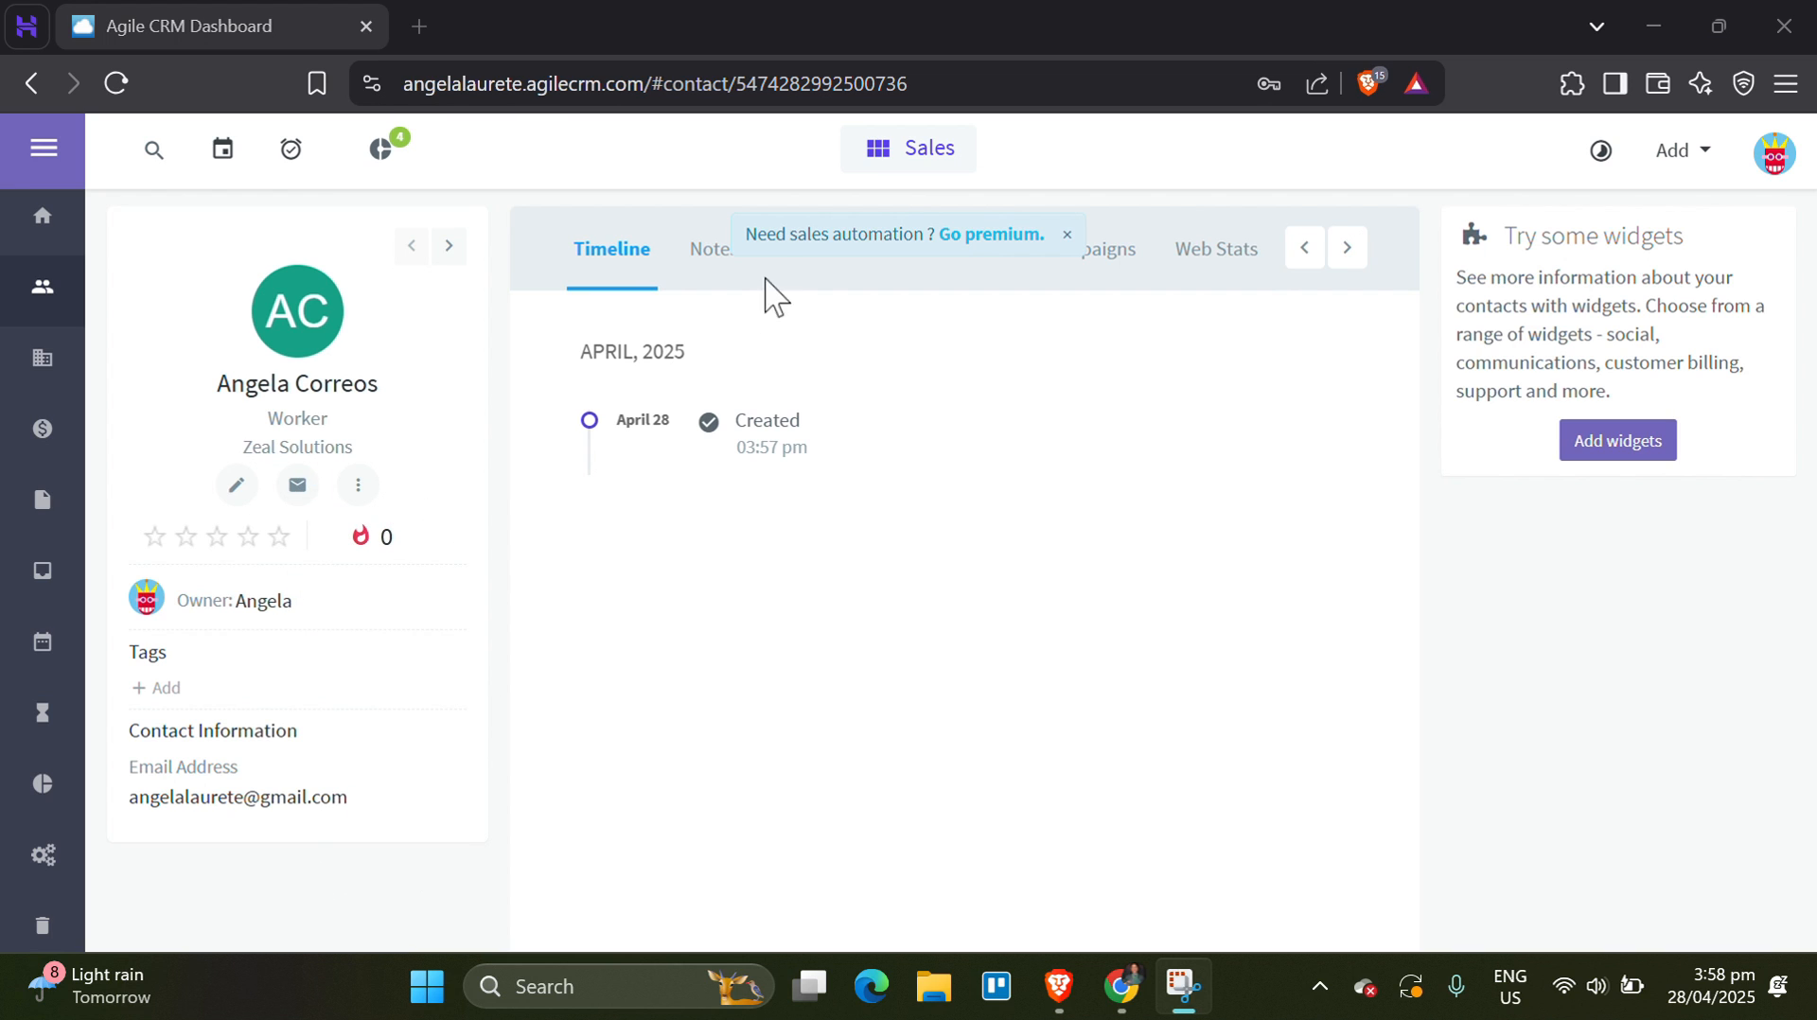
# Look at the new contact's notes, the blank note form and the contact's events.
pyautogui.click(700, 276)
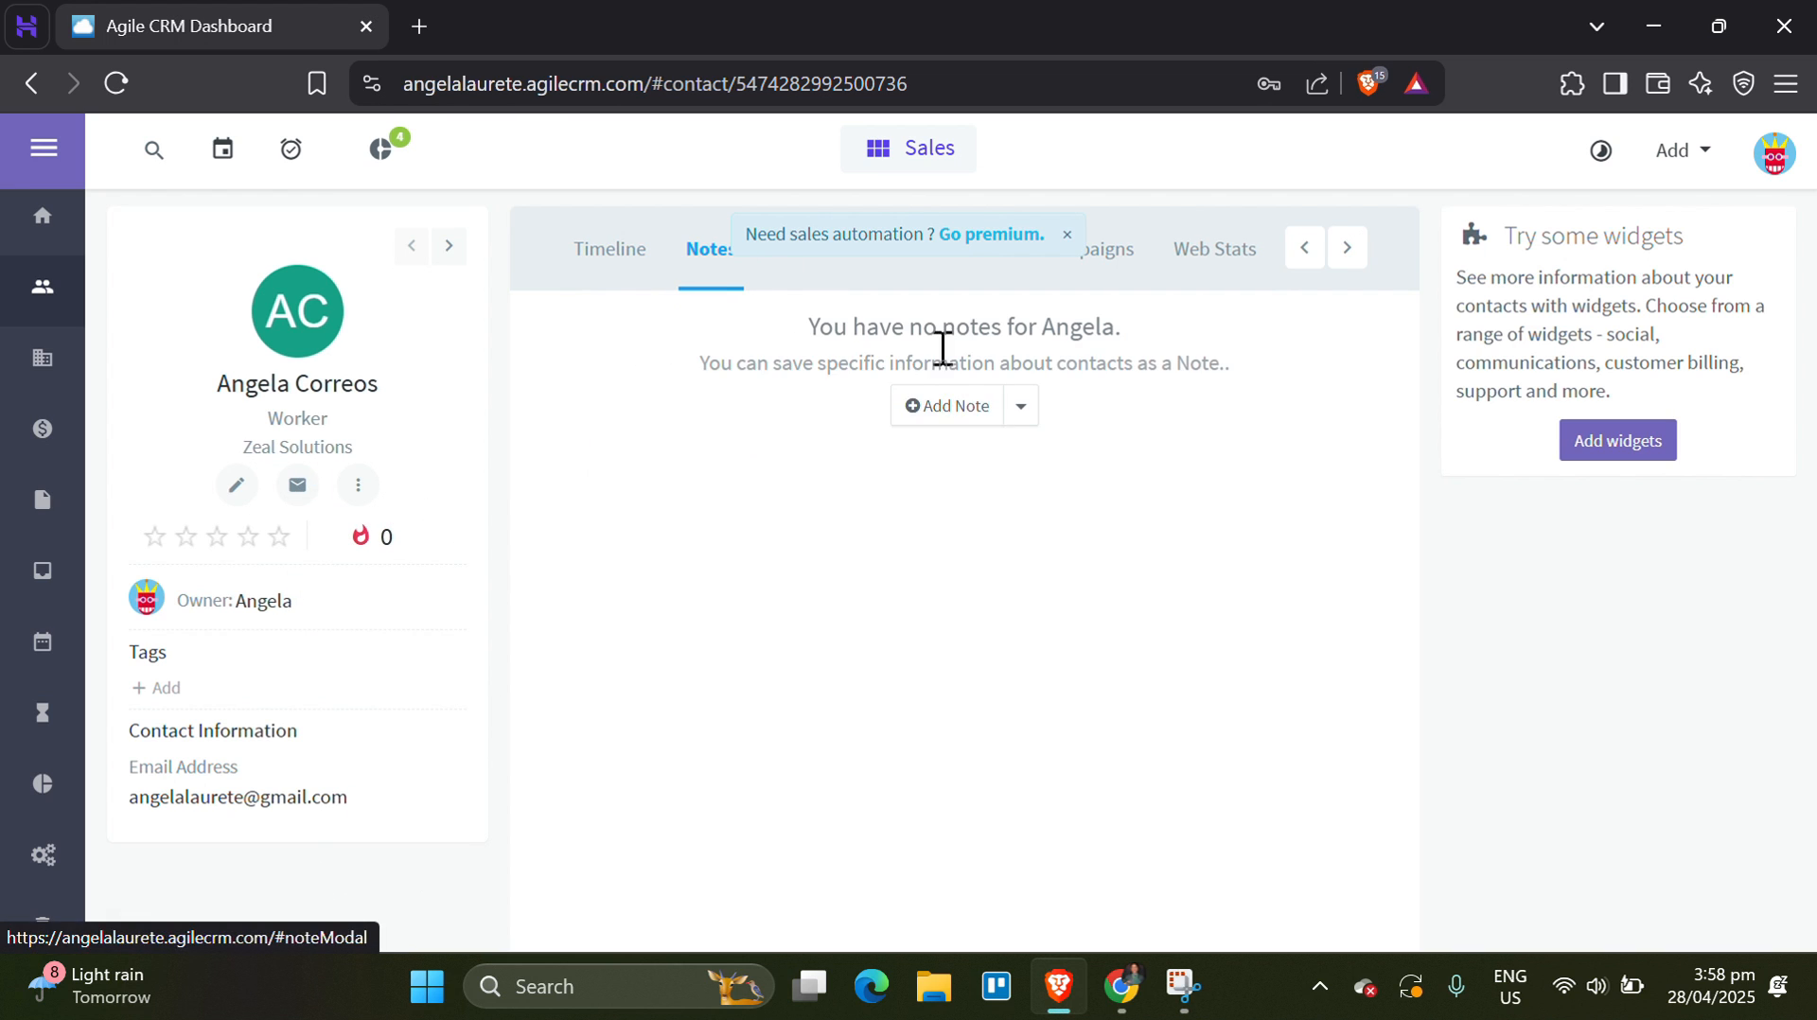
pyautogui.click(946, 406)
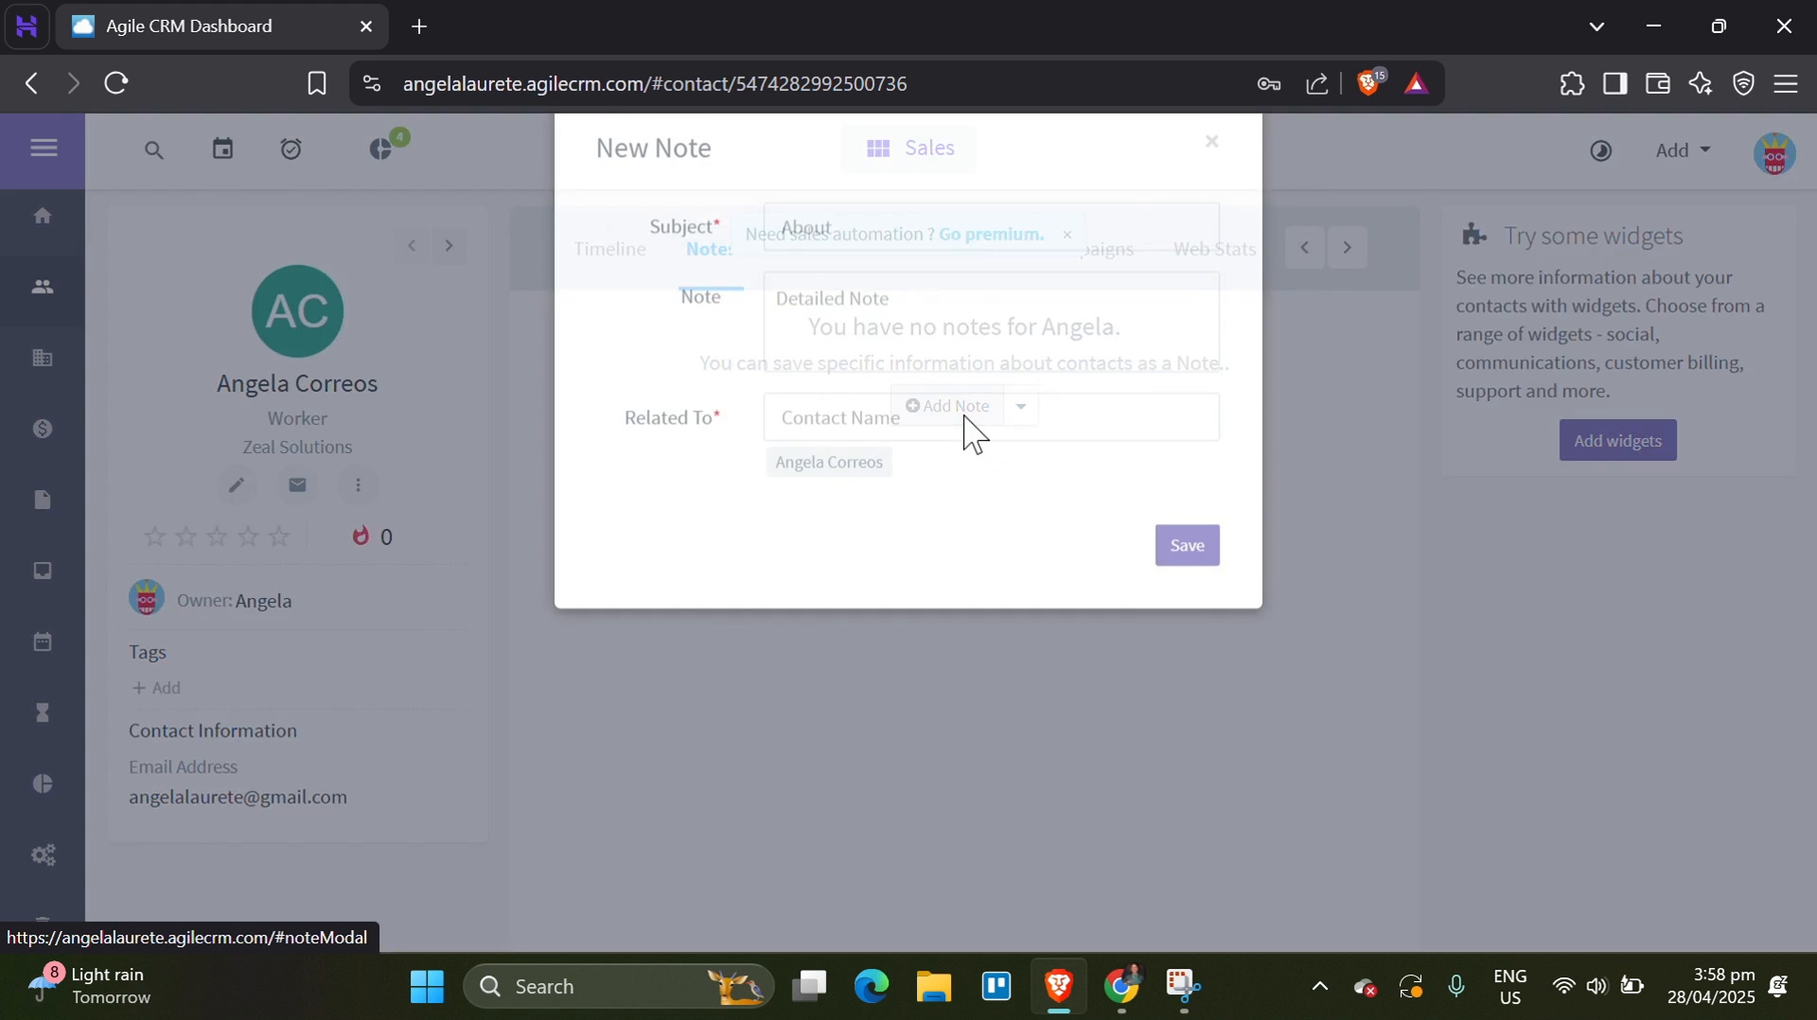
pyautogui.click(1207, 216)
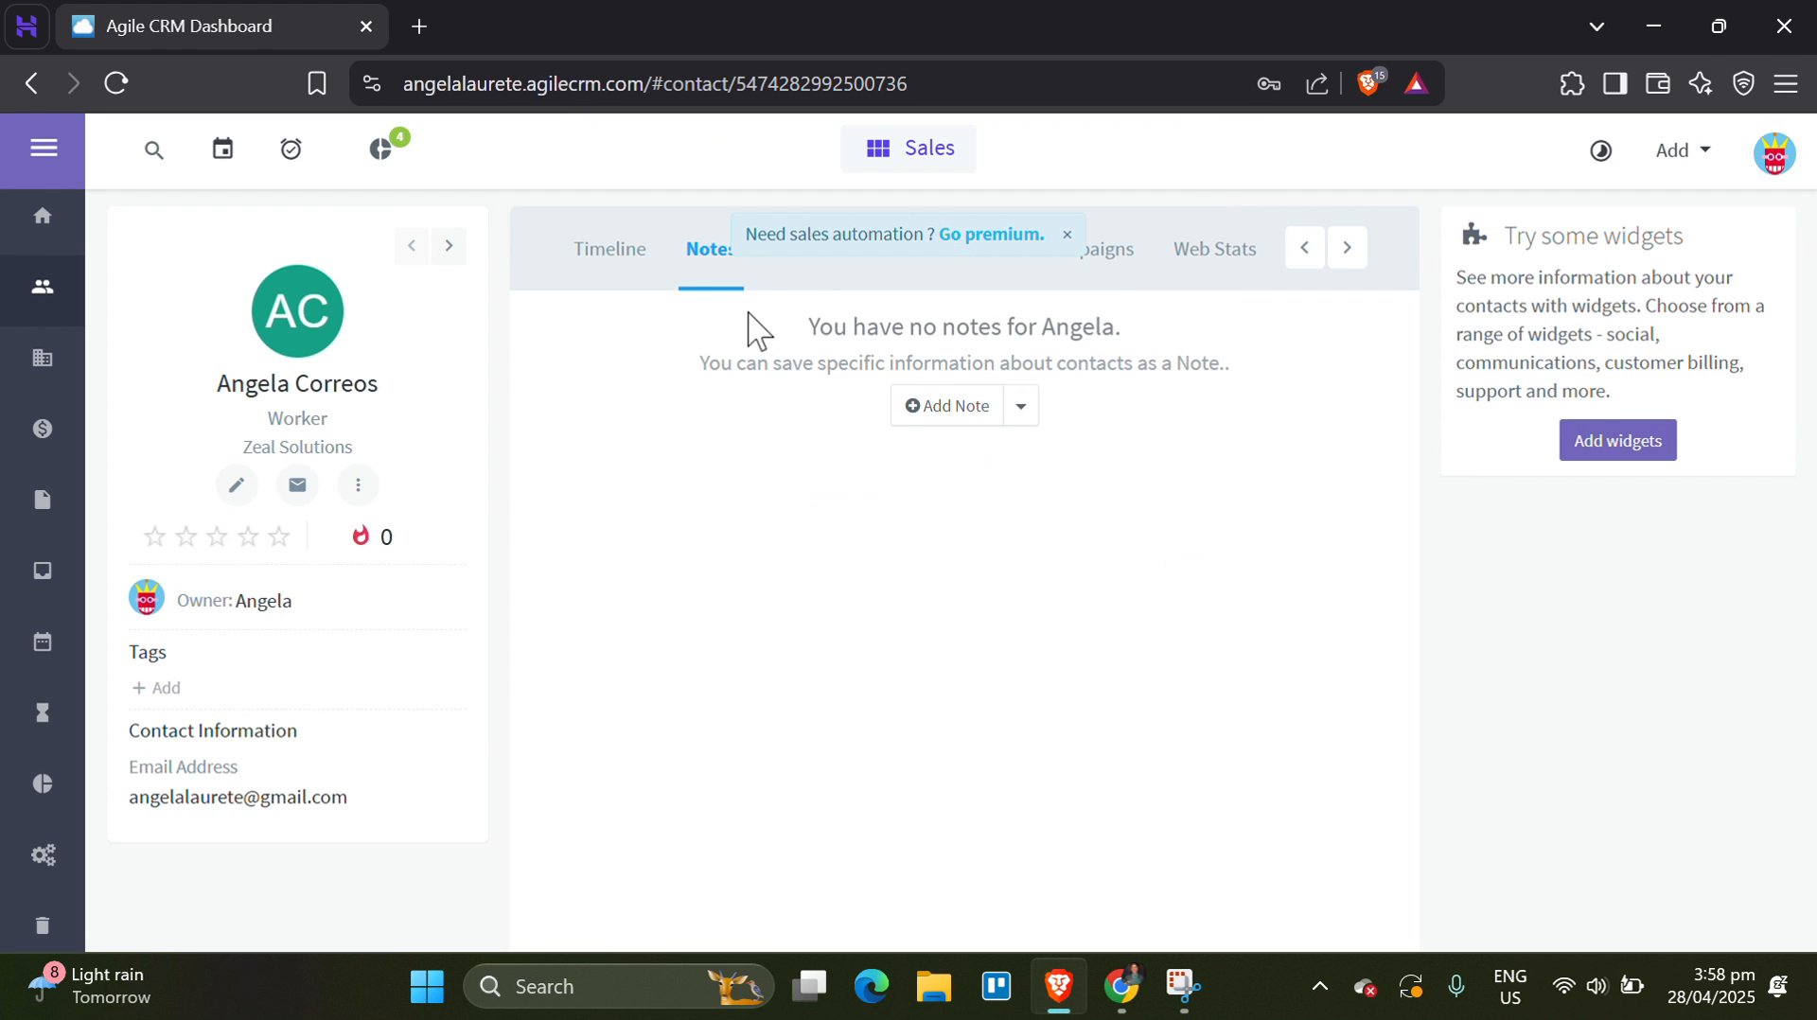
pyautogui.click(798, 279)
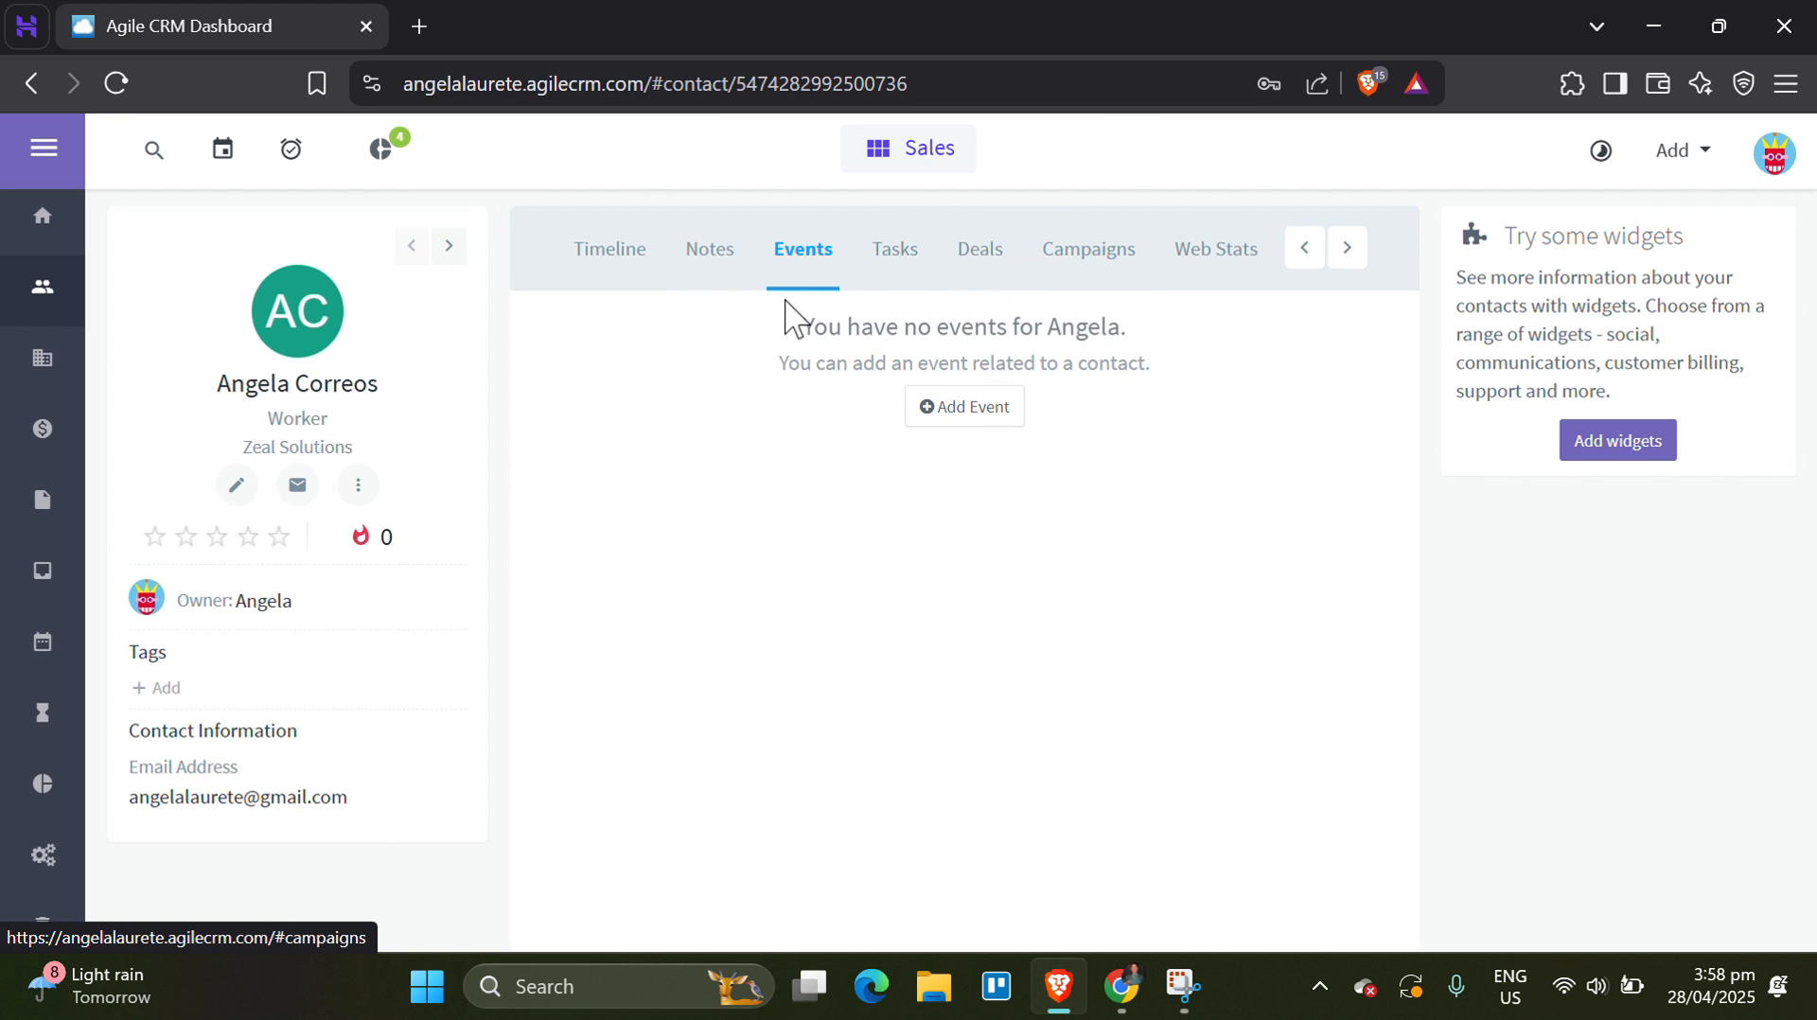
# Start a new task for the contact, check the priority options, and set the status to In Progress with progress 39.
pyautogui.click(882, 257)
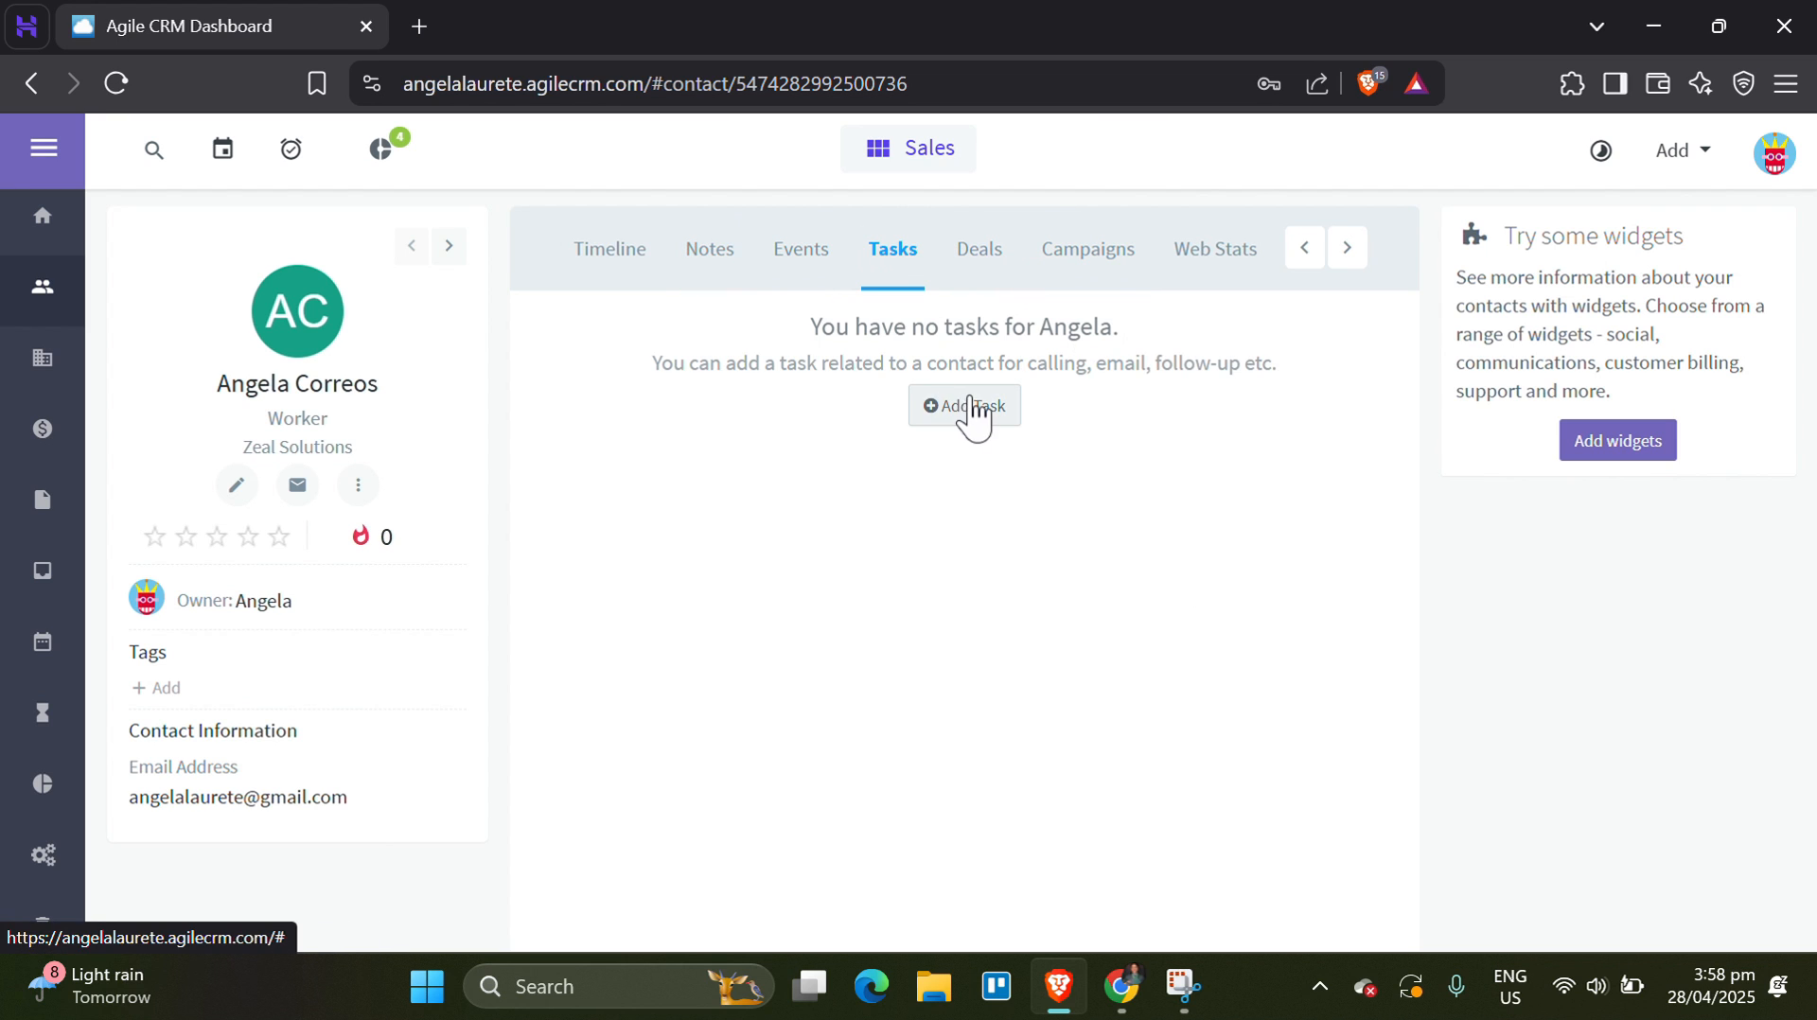
pyautogui.click(975, 413)
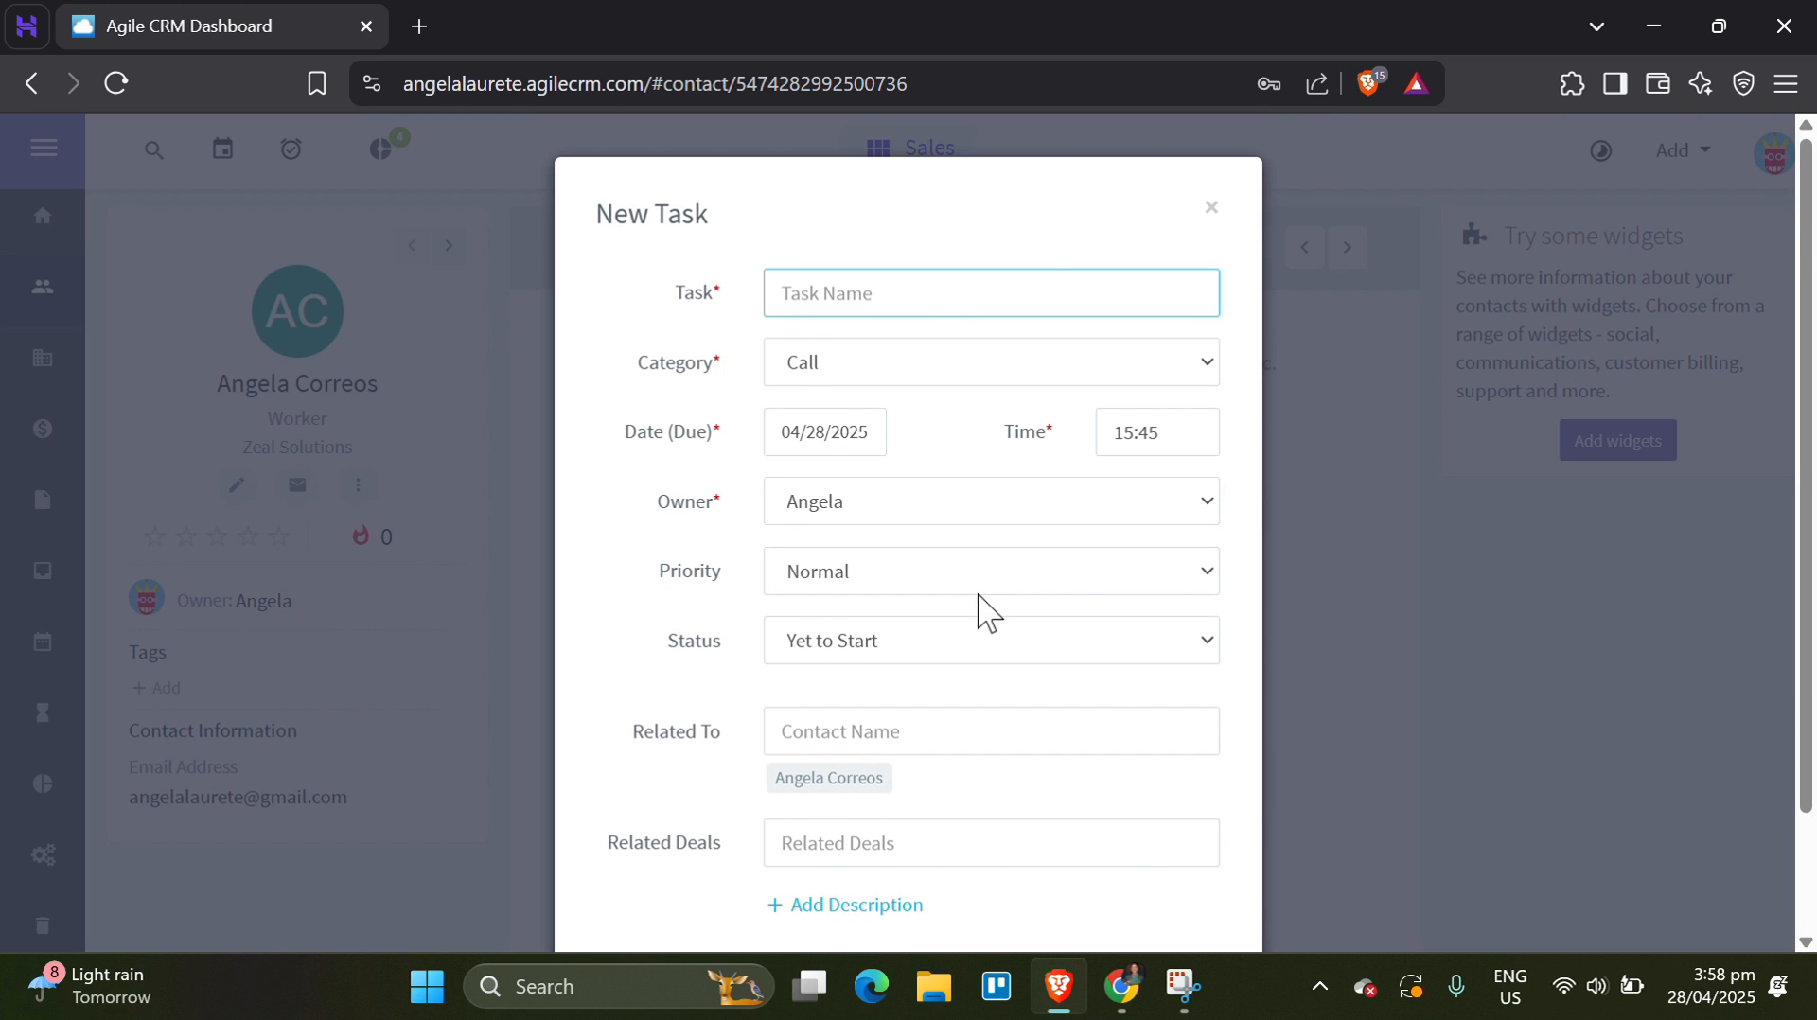
pyautogui.scroll(-2, 979, 610)
pyautogui.scroll(1, 979, 594)
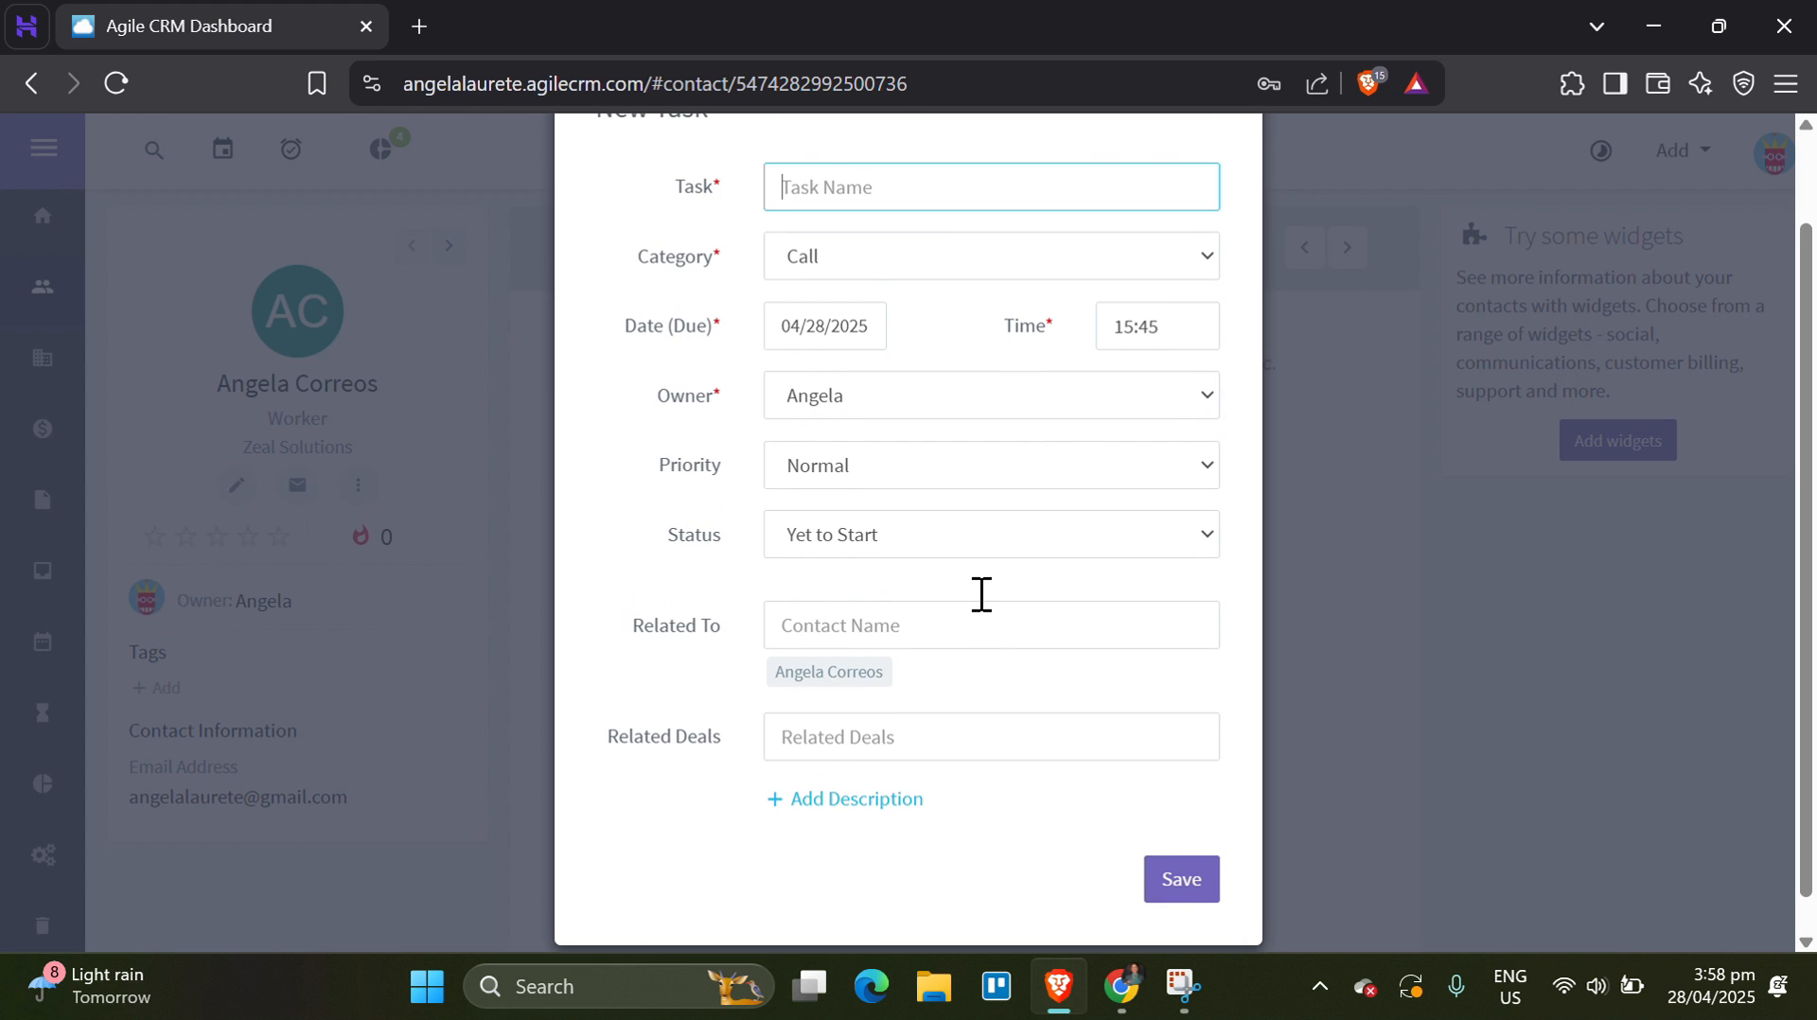
pyautogui.click(862, 473)
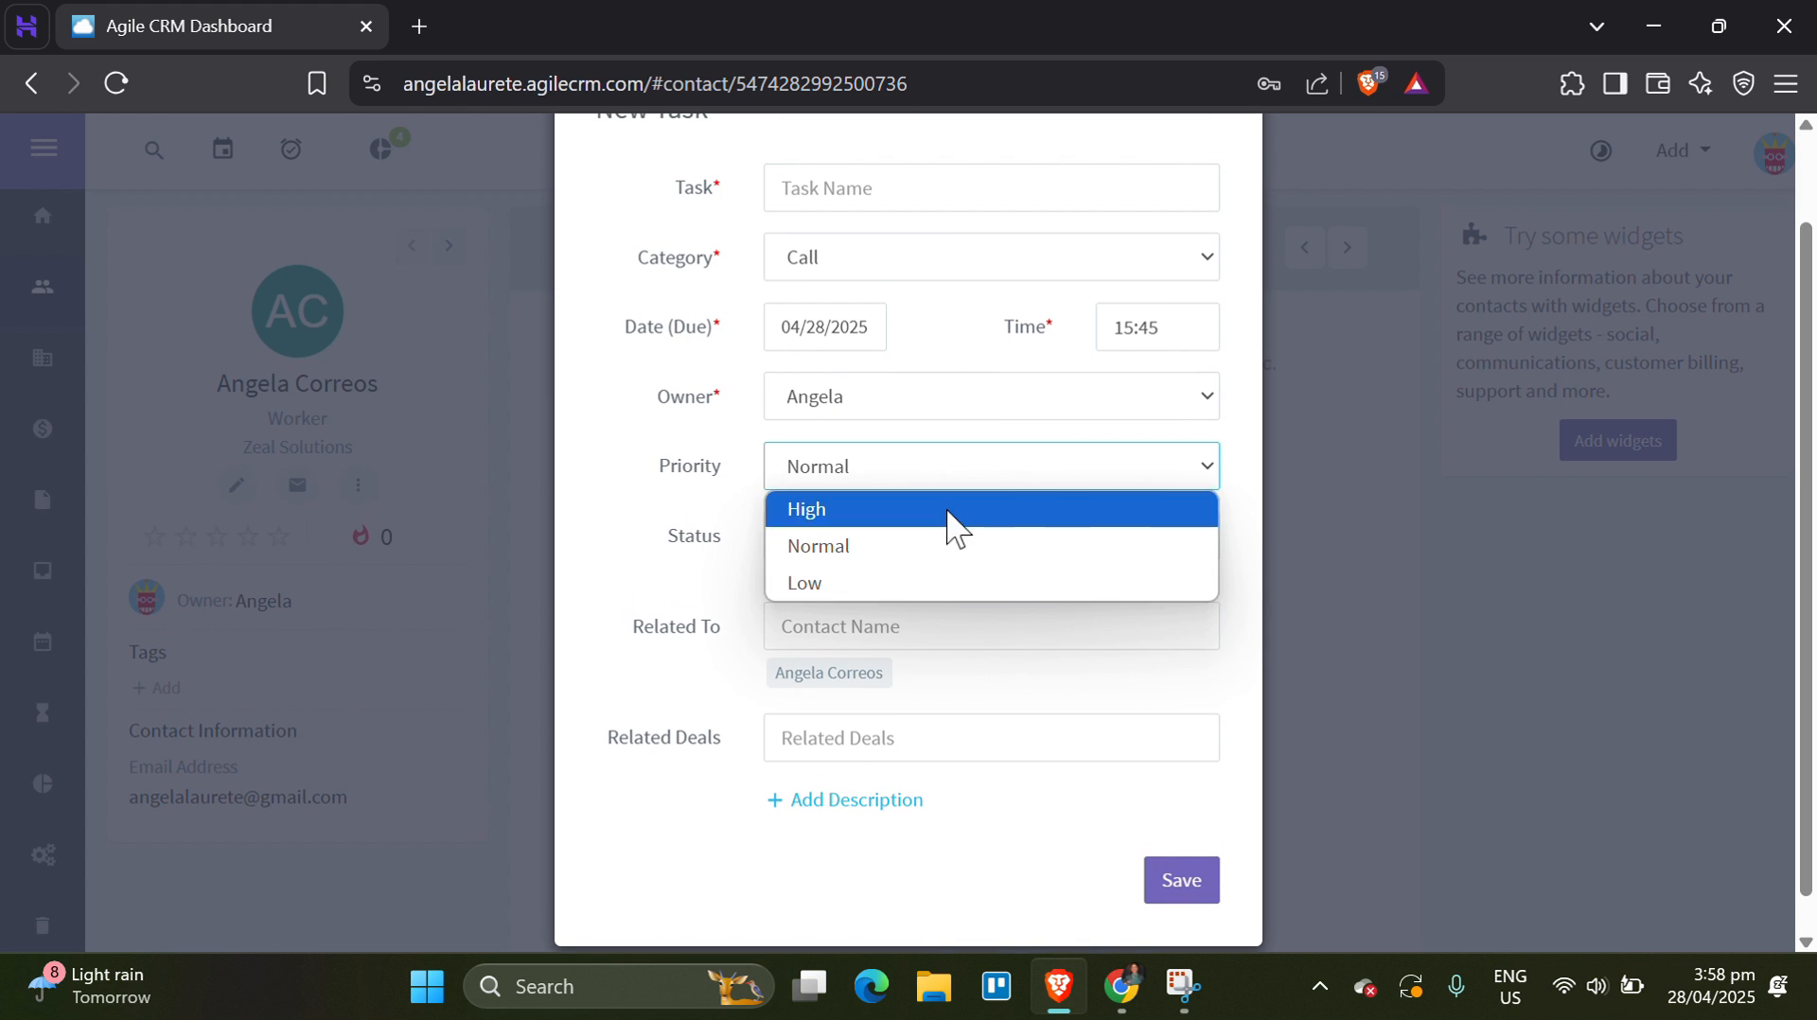
pyautogui.moveTo(702, 612); pyautogui.dragTo(889, 536)
pyautogui.click(889, 536)
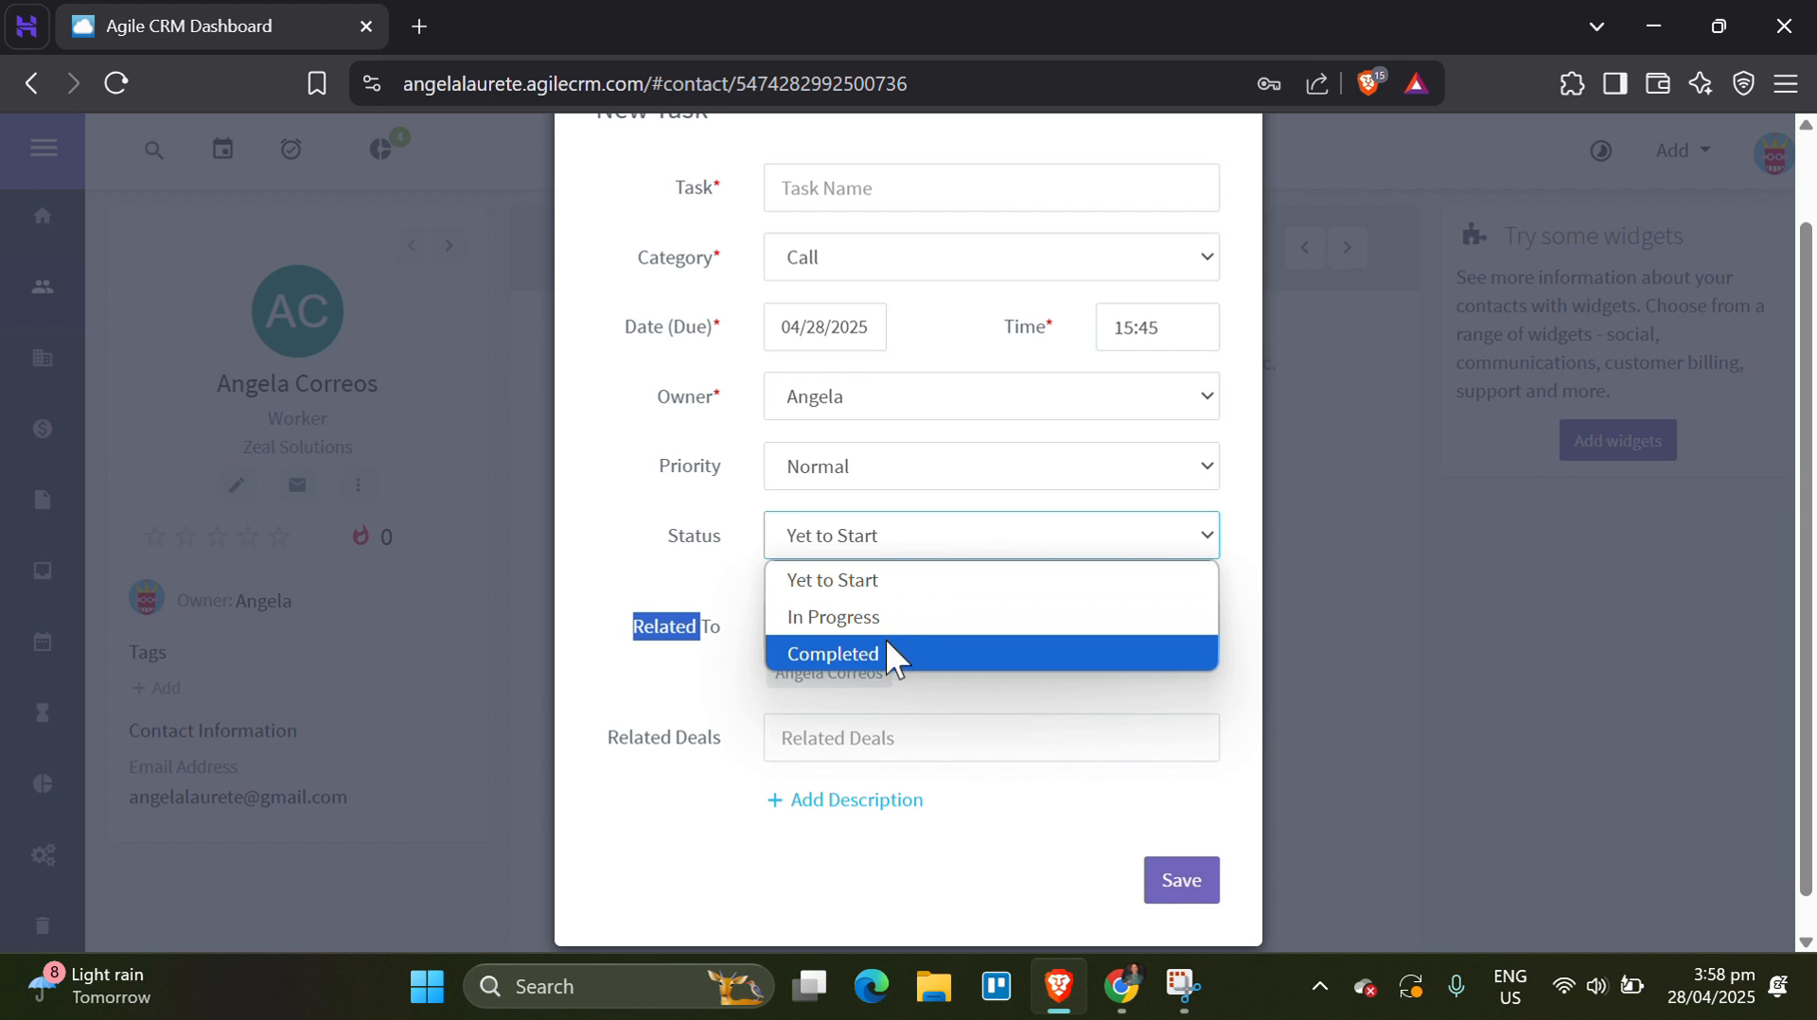
pyautogui.click(888, 617)
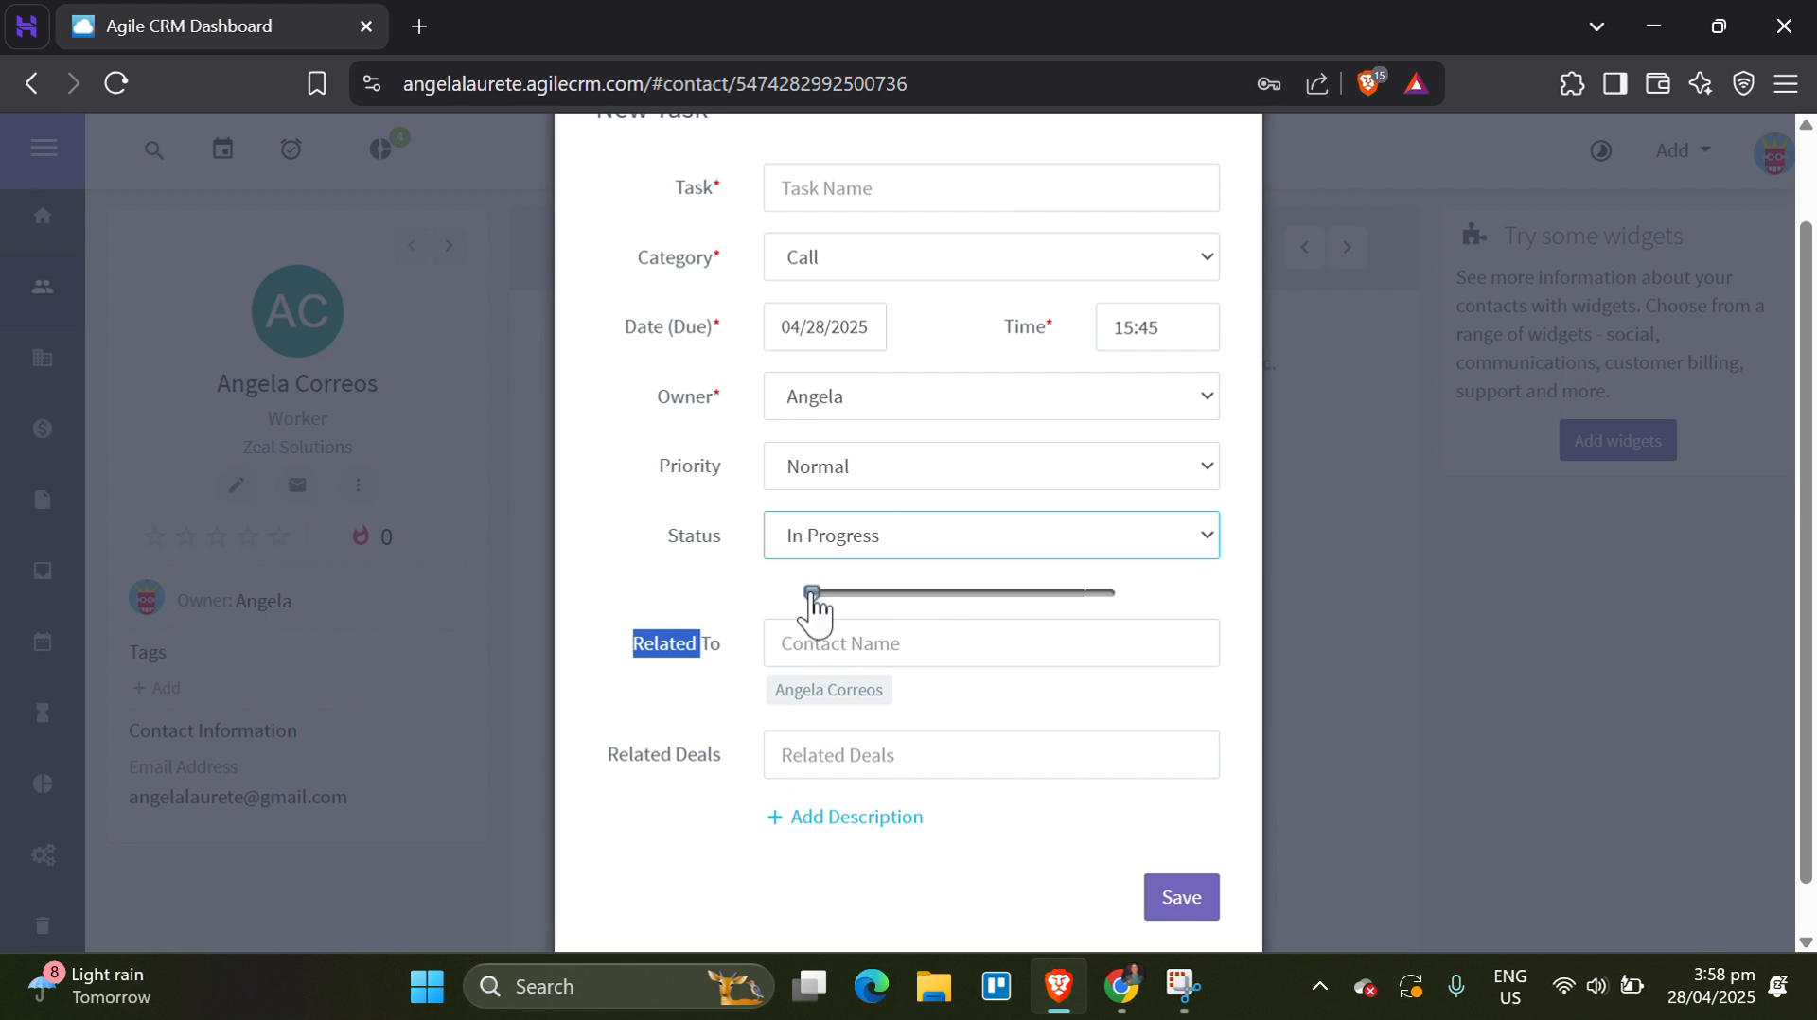
pyautogui.click(930, 592)
pyautogui.click(756, 38)
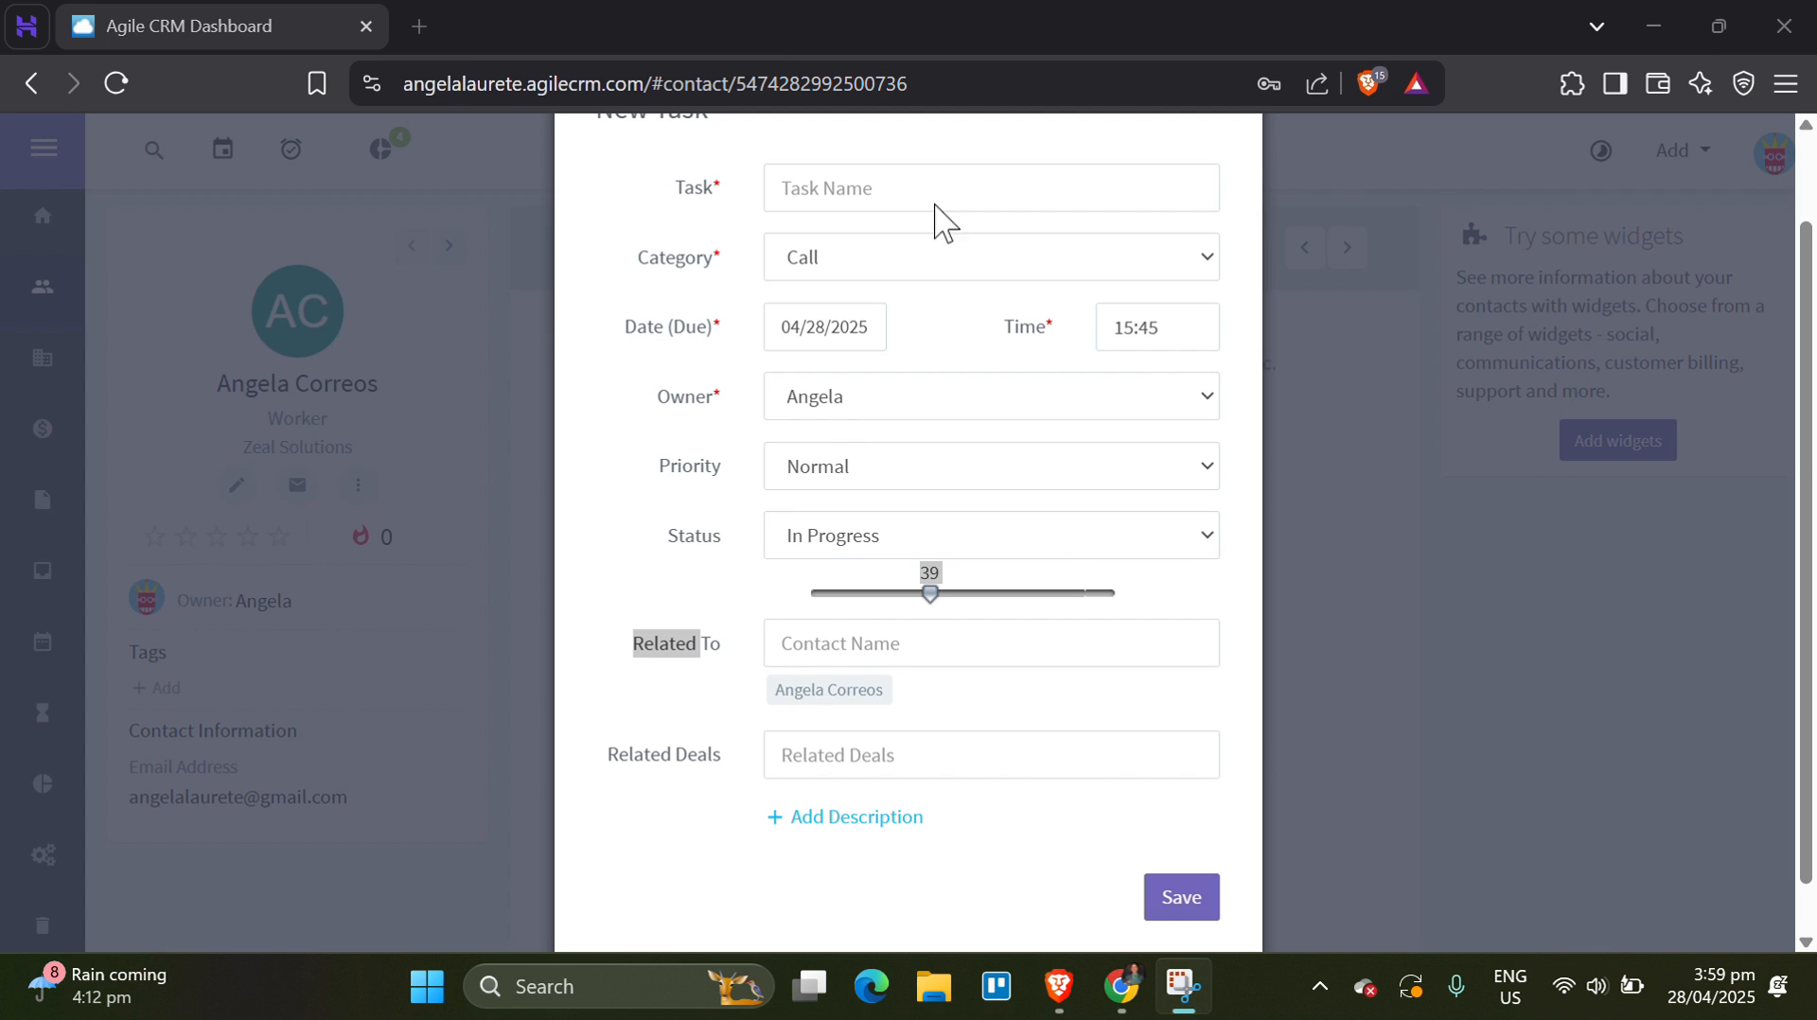
# Try to save the contact's new task without a task name, and close the form.
pyautogui.click(1179, 910)
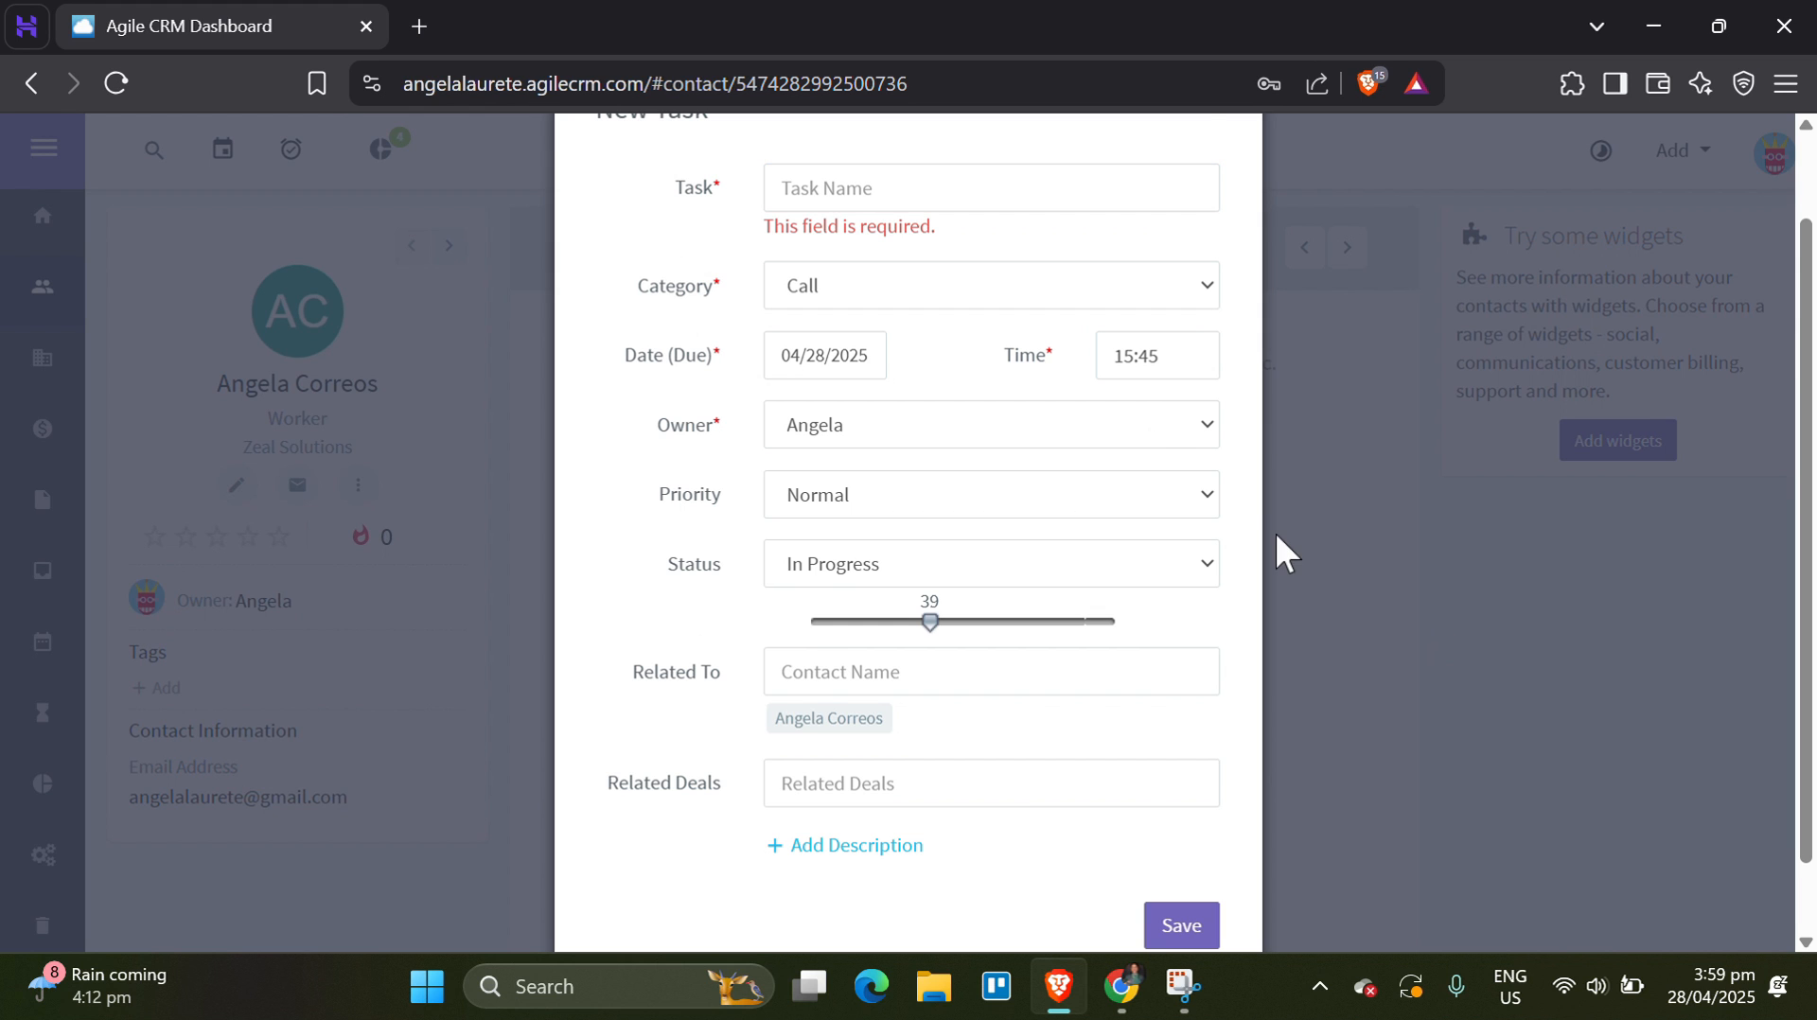
pyautogui.scroll(2, 1449, 877)
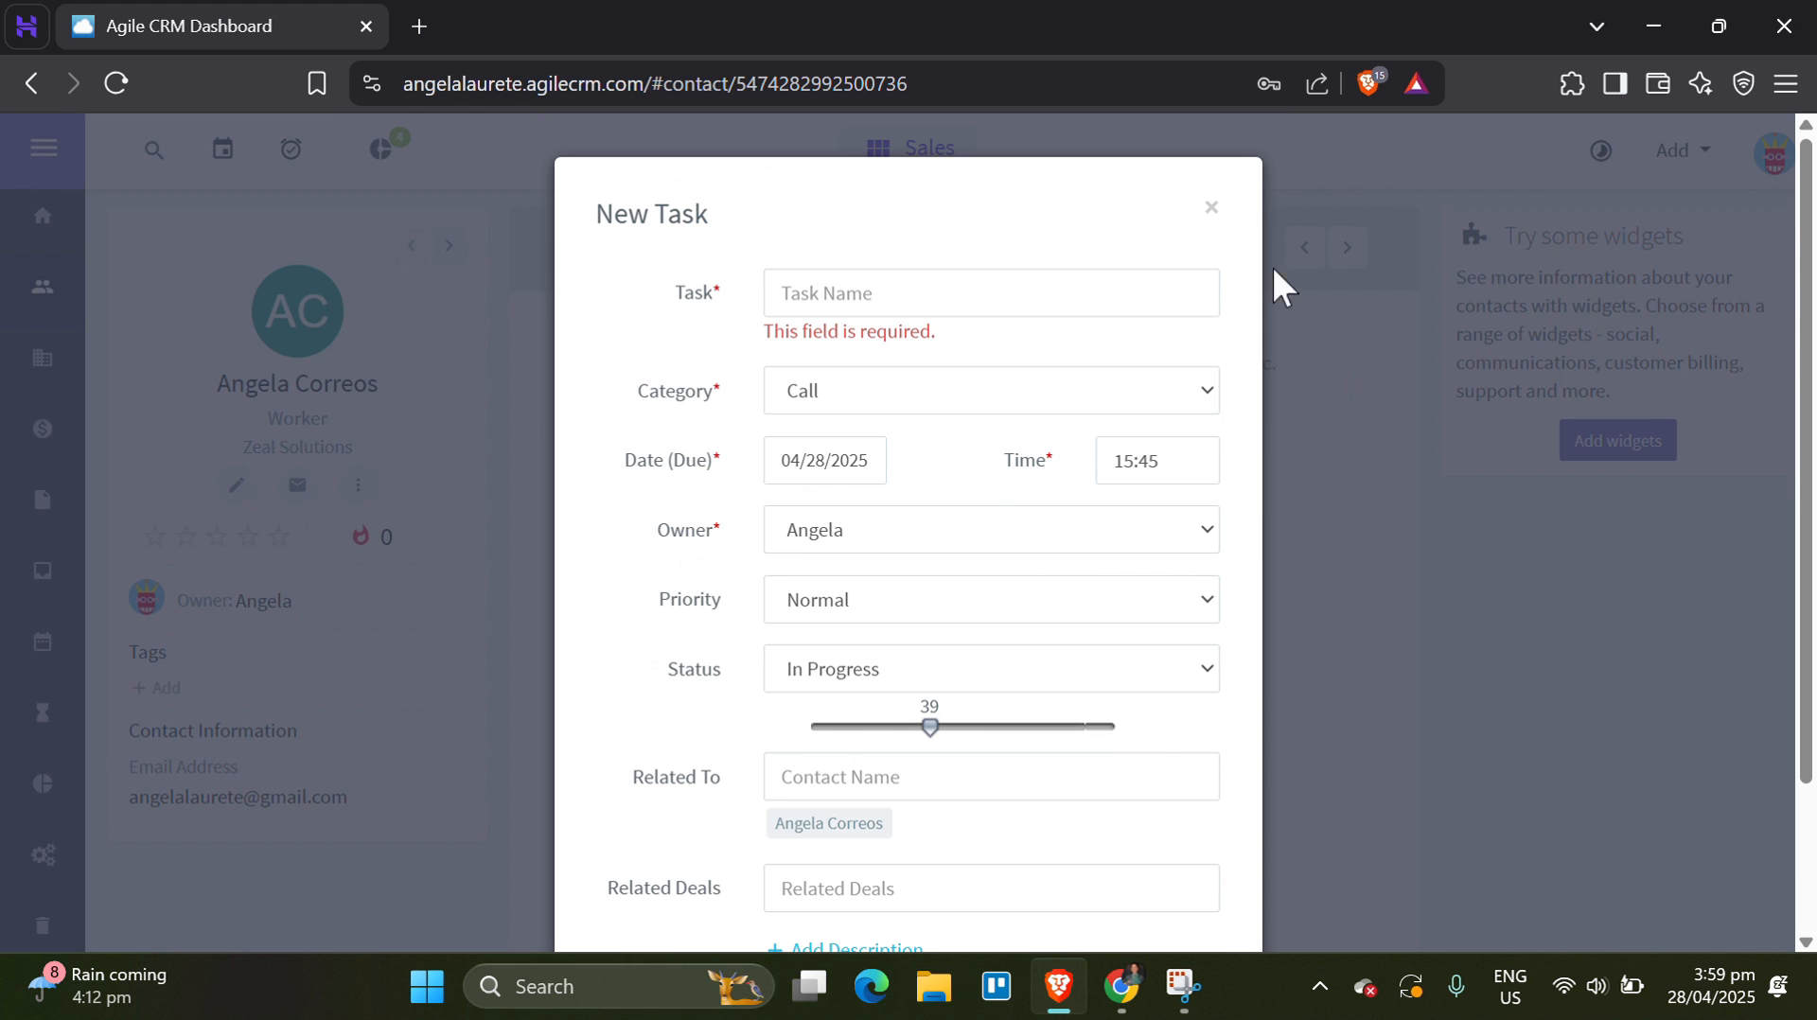
pyautogui.click(1215, 216)
# Start a new deal for the contact, review its form, name it "This is a deal of lifetime" and set the value to 10000.
pyautogui.click(982, 268)
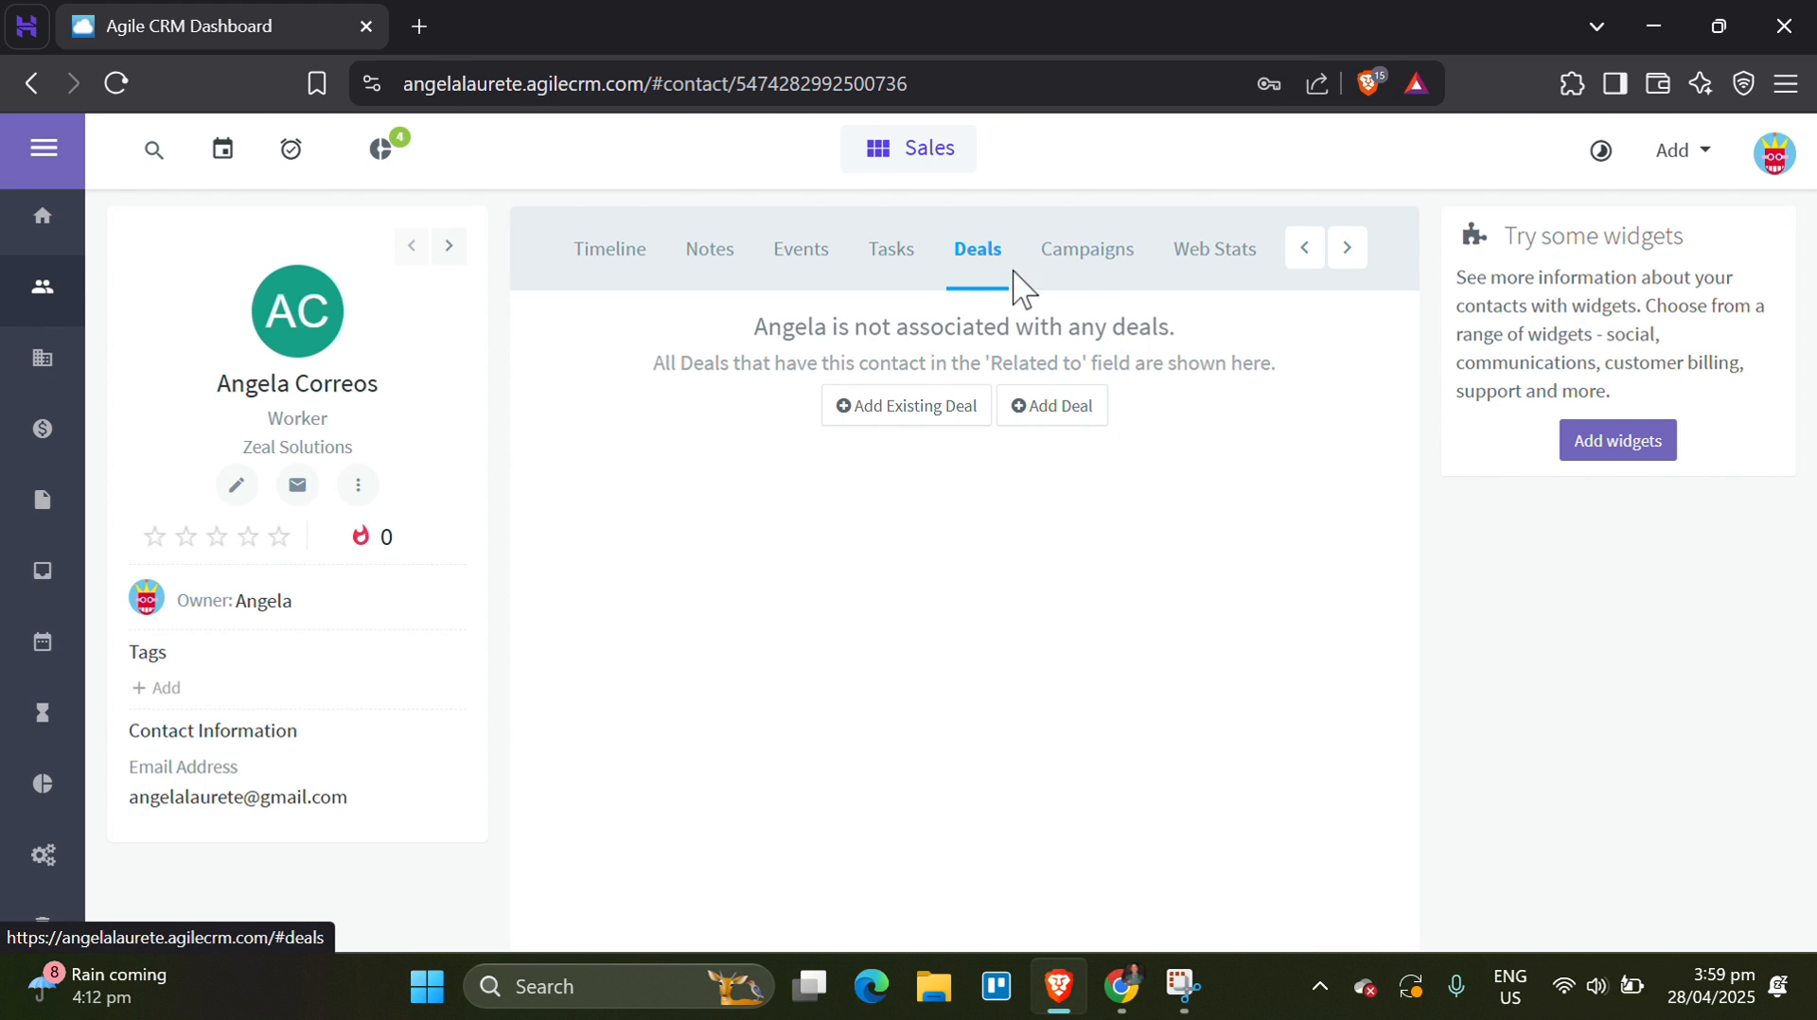
pyautogui.click(1042, 420)
pyautogui.scroll(-2, 986, 540)
pyautogui.scroll(-1, 987, 539)
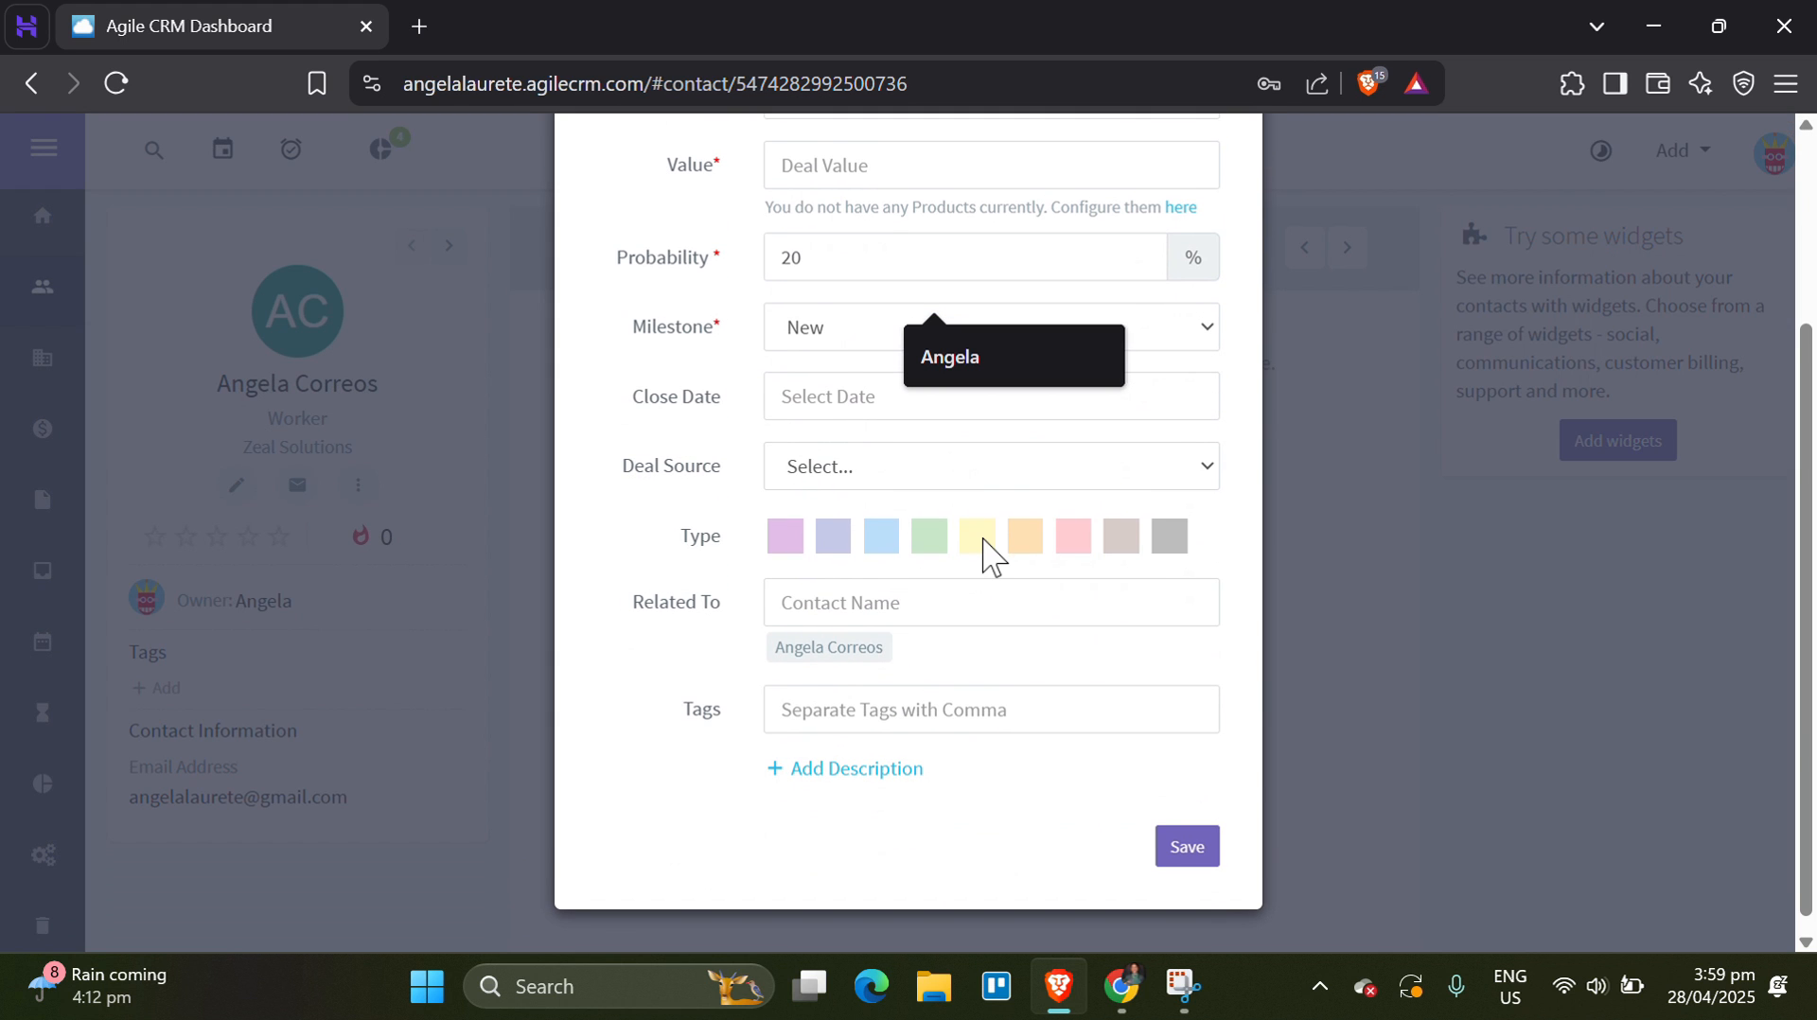
pyautogui.scroll(2, 984, 542)
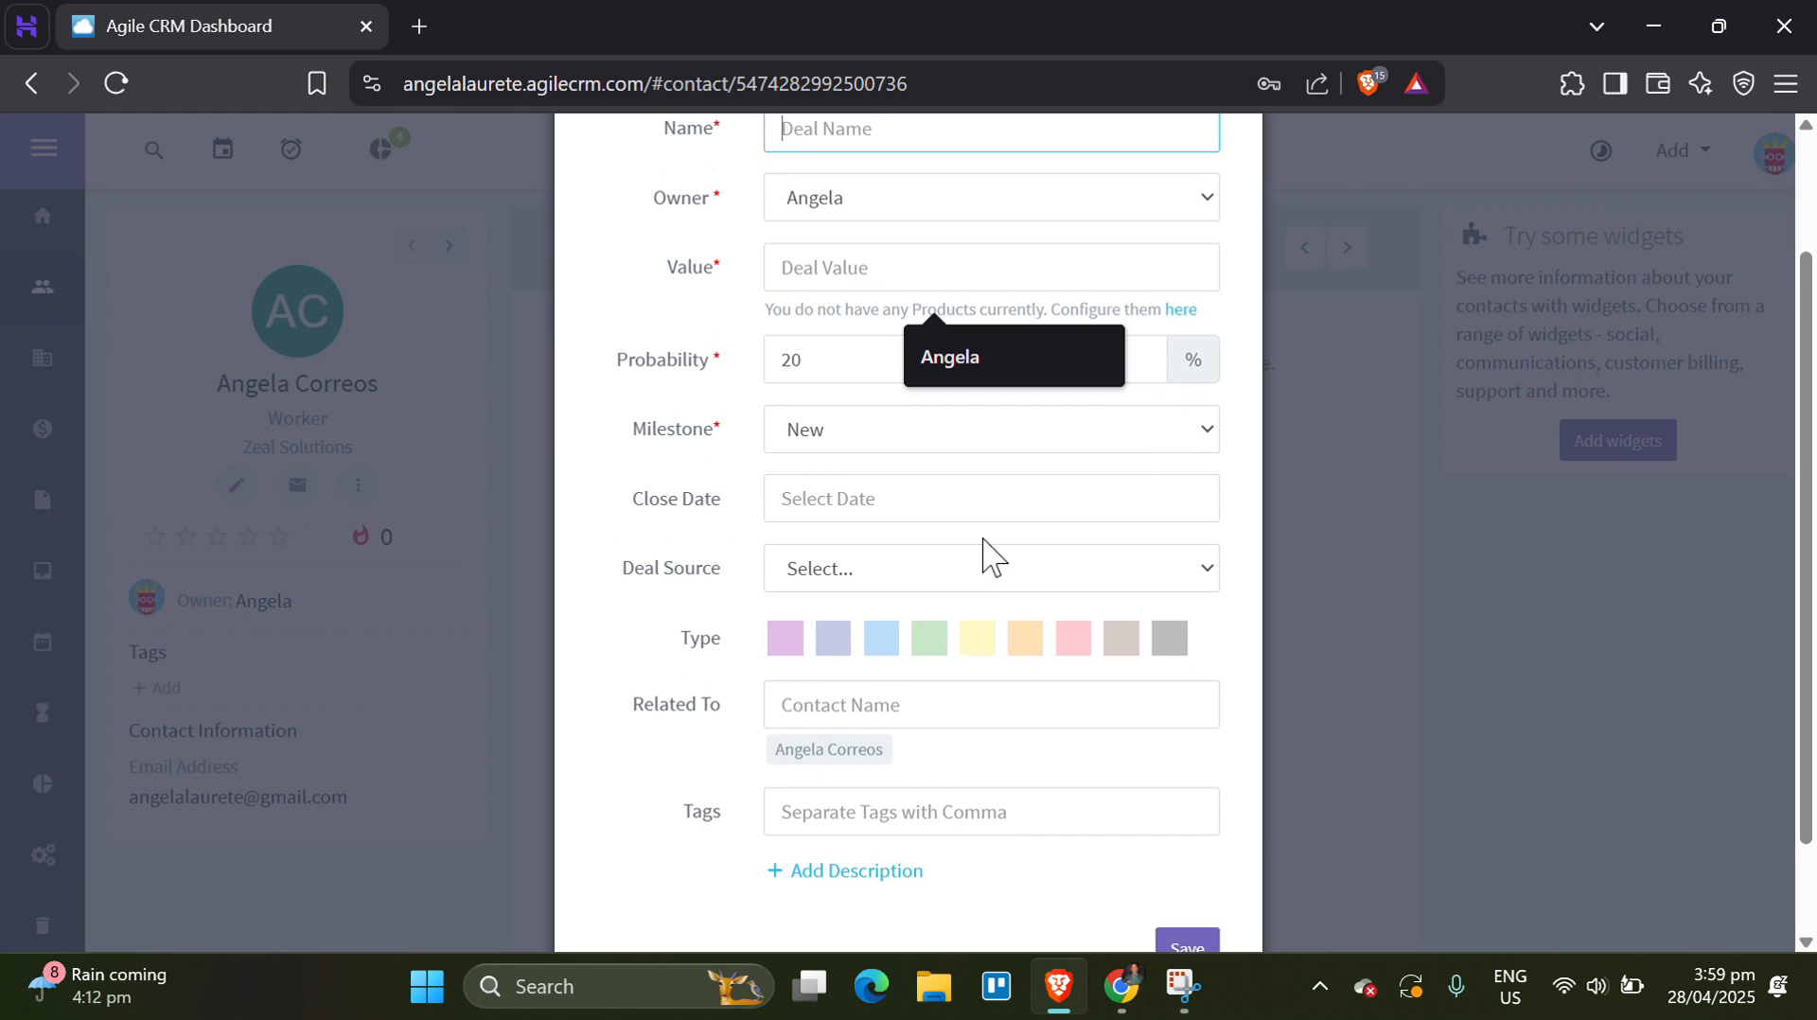
pyautogui.scroll(3, 888, 405)
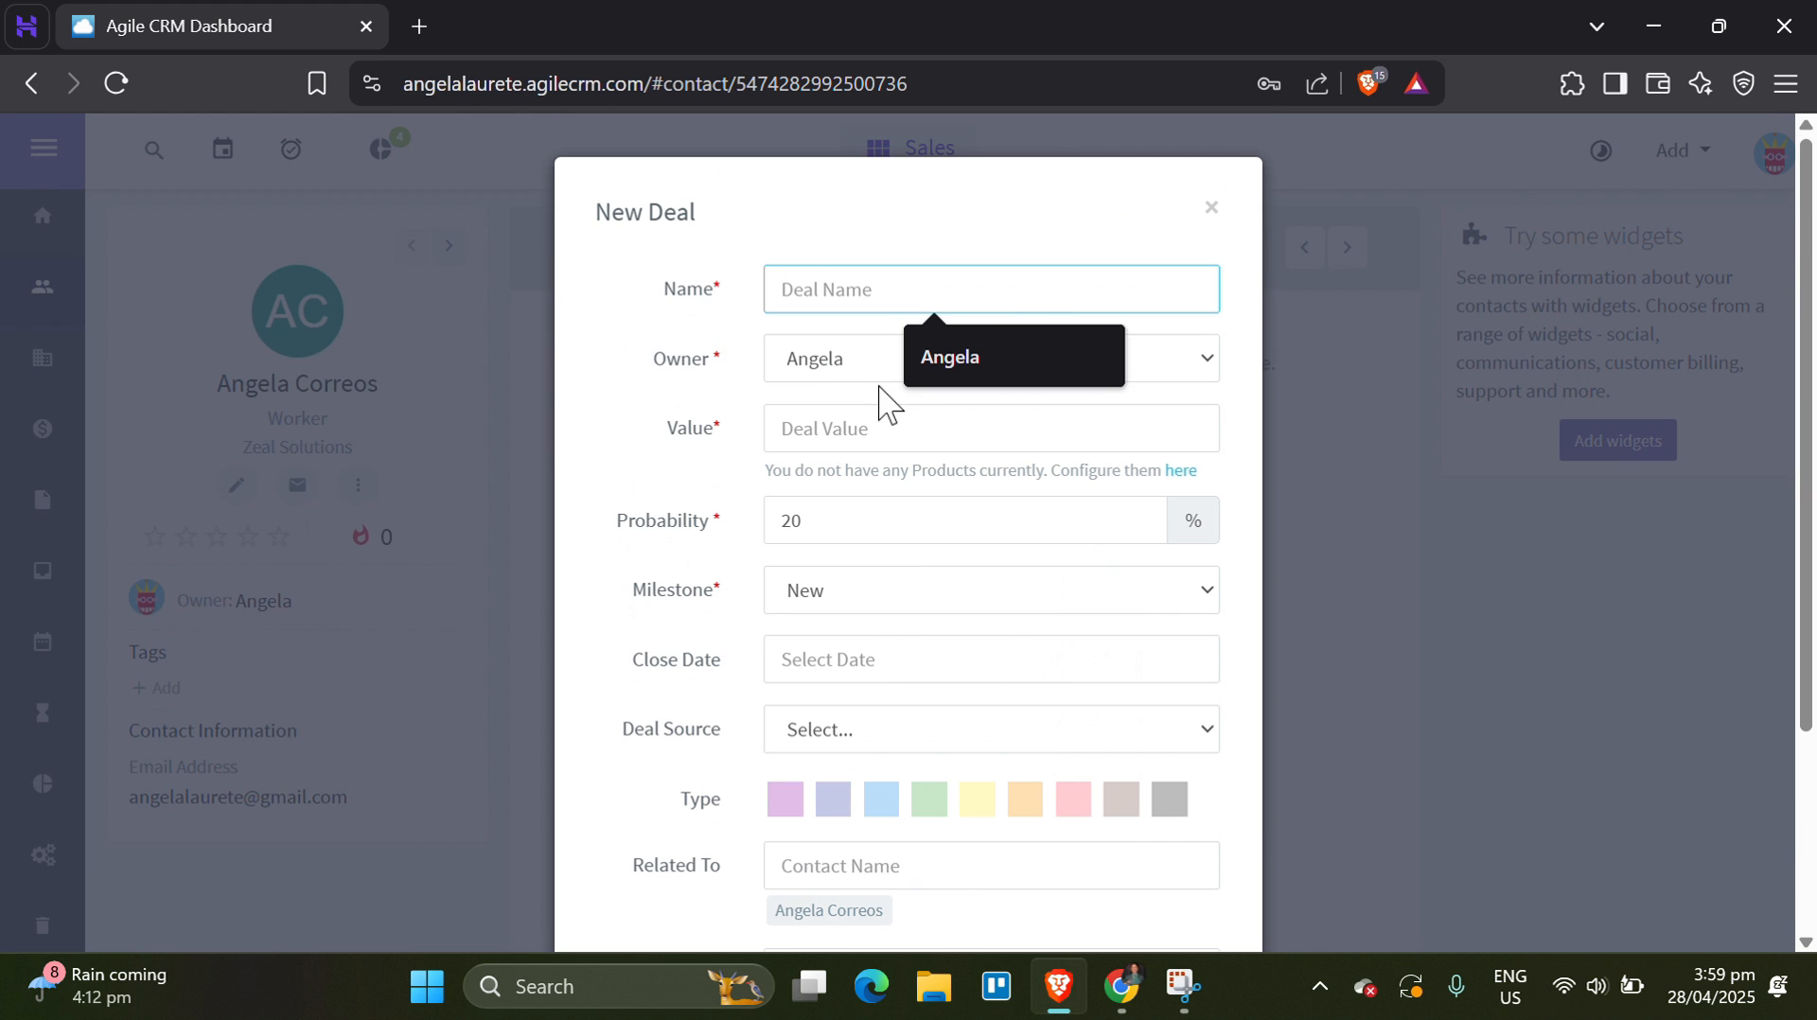
pyautogui.write('This is a deal of lifetime')
pyautogui.click(829, 441)
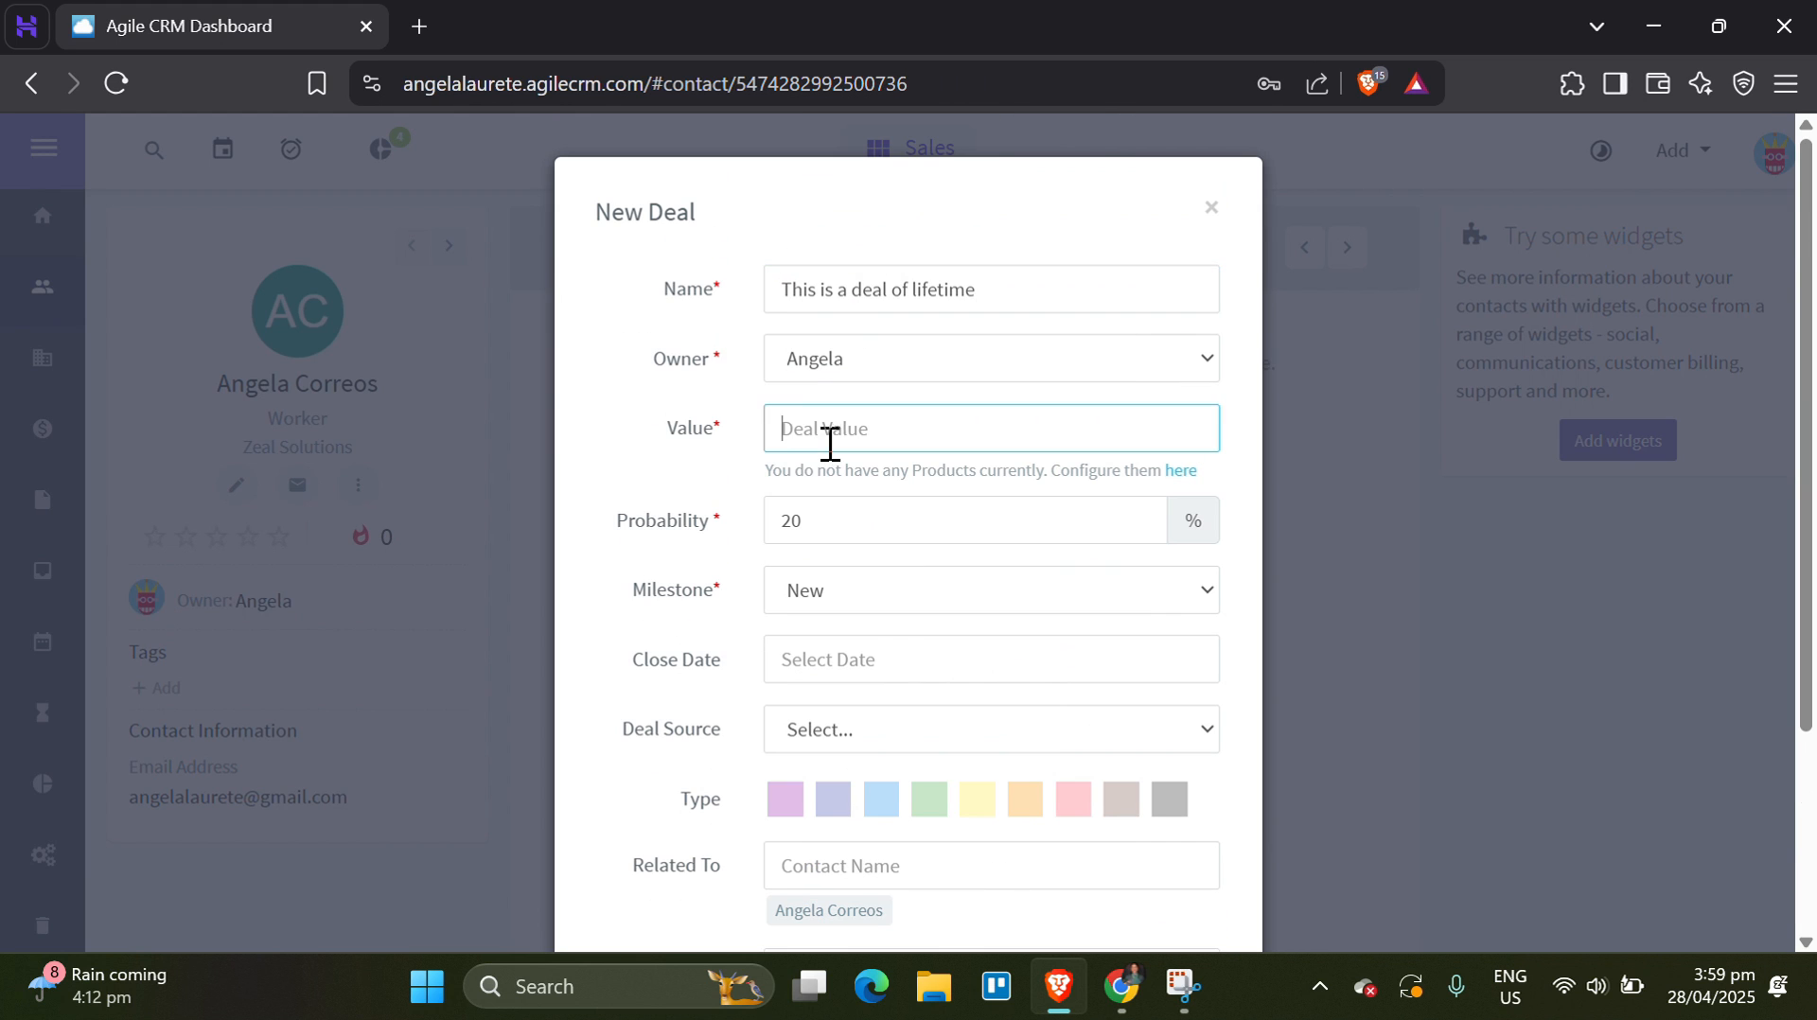
pyautogui.write('100000')
# Set the new deal's probability to 30% and its close date to 04/21/2025.
pyautogui.click(820, 519)
pyautogui.press('BackSpace')
pyautogui.press('BackSpace')
pyautogui.write('30')
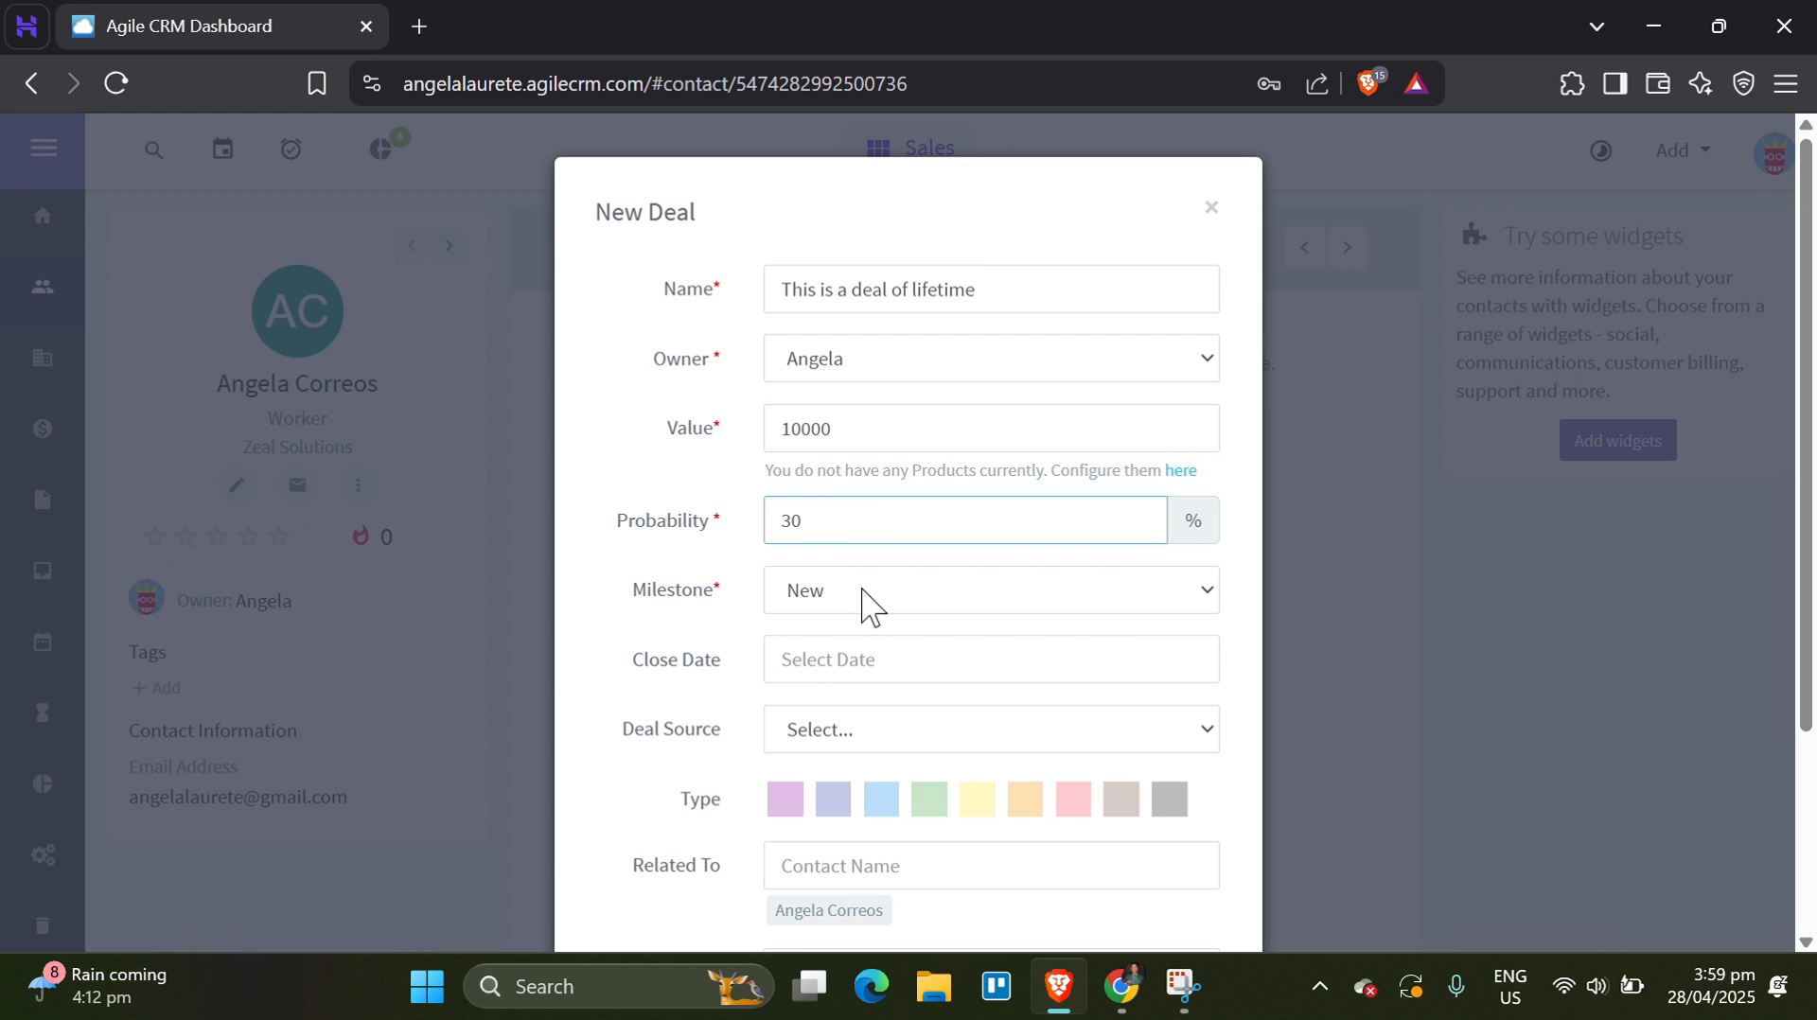
pyautogui.click(843, 659)
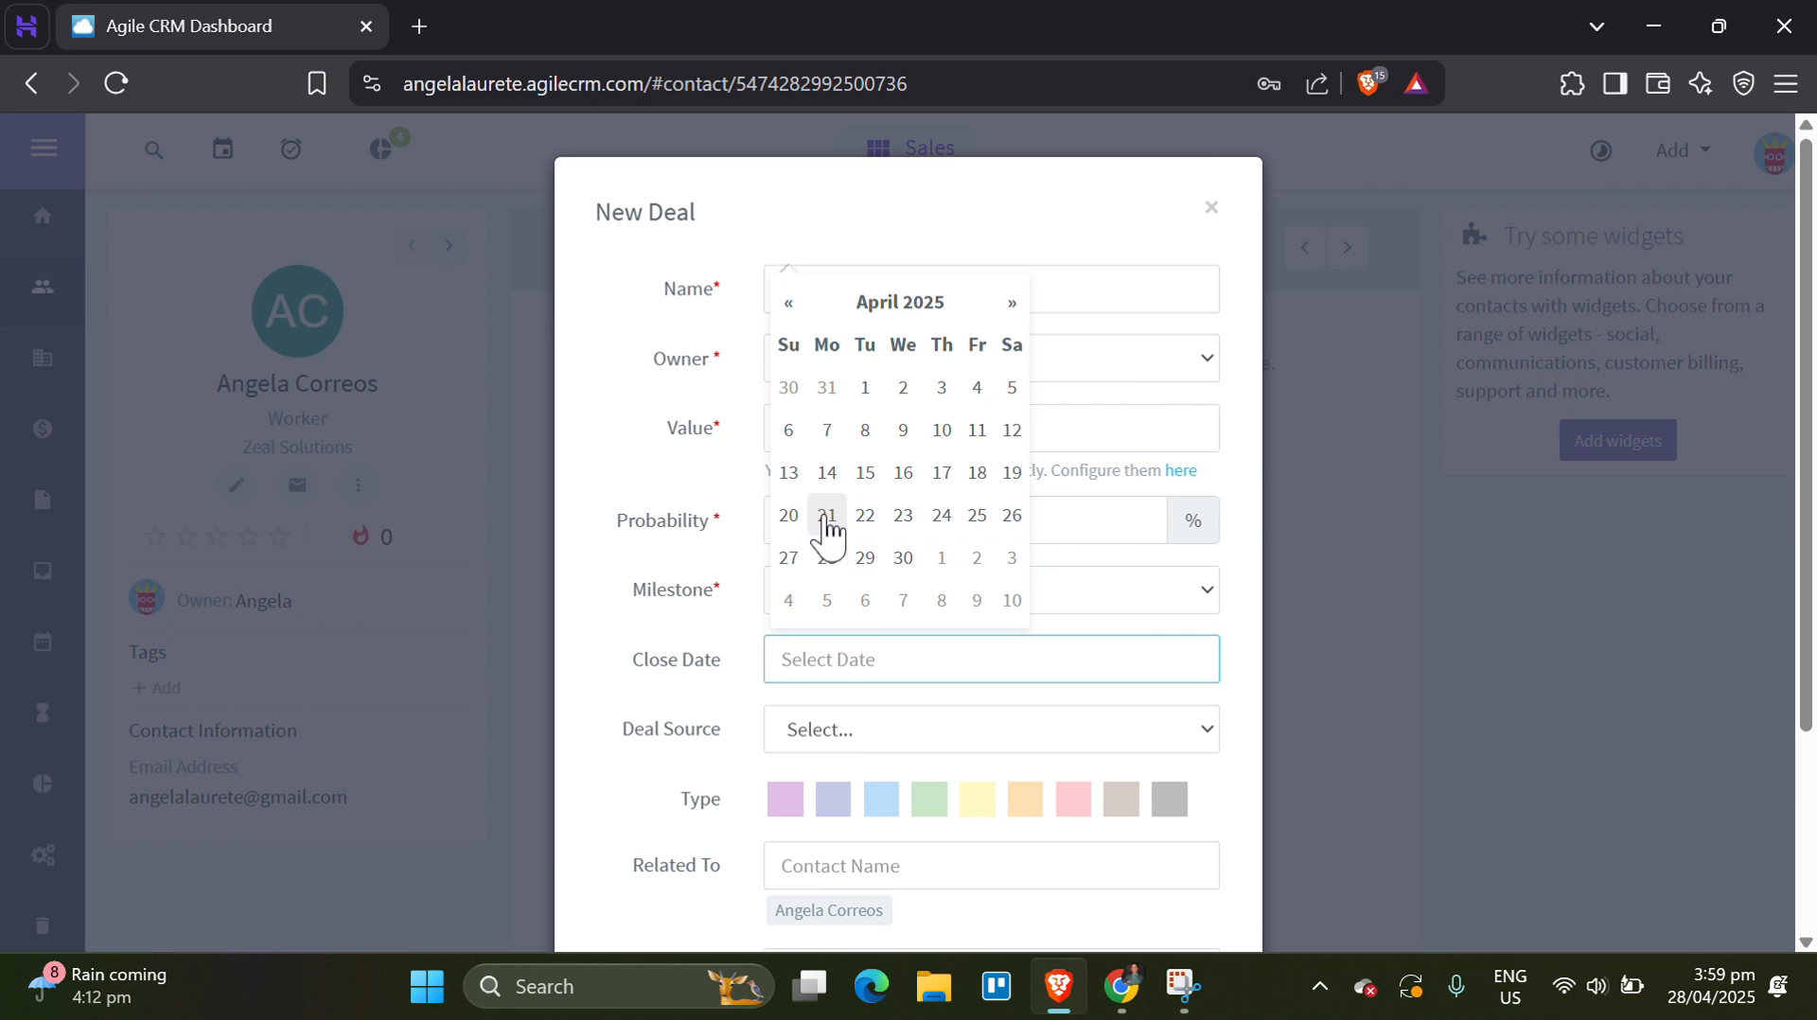
pyautogui.click(827, 514)
# Set the deal source to Website and save the deal.
pyautogui.scroll(-1, 880, 681)
pyautogui.click(835, 620)
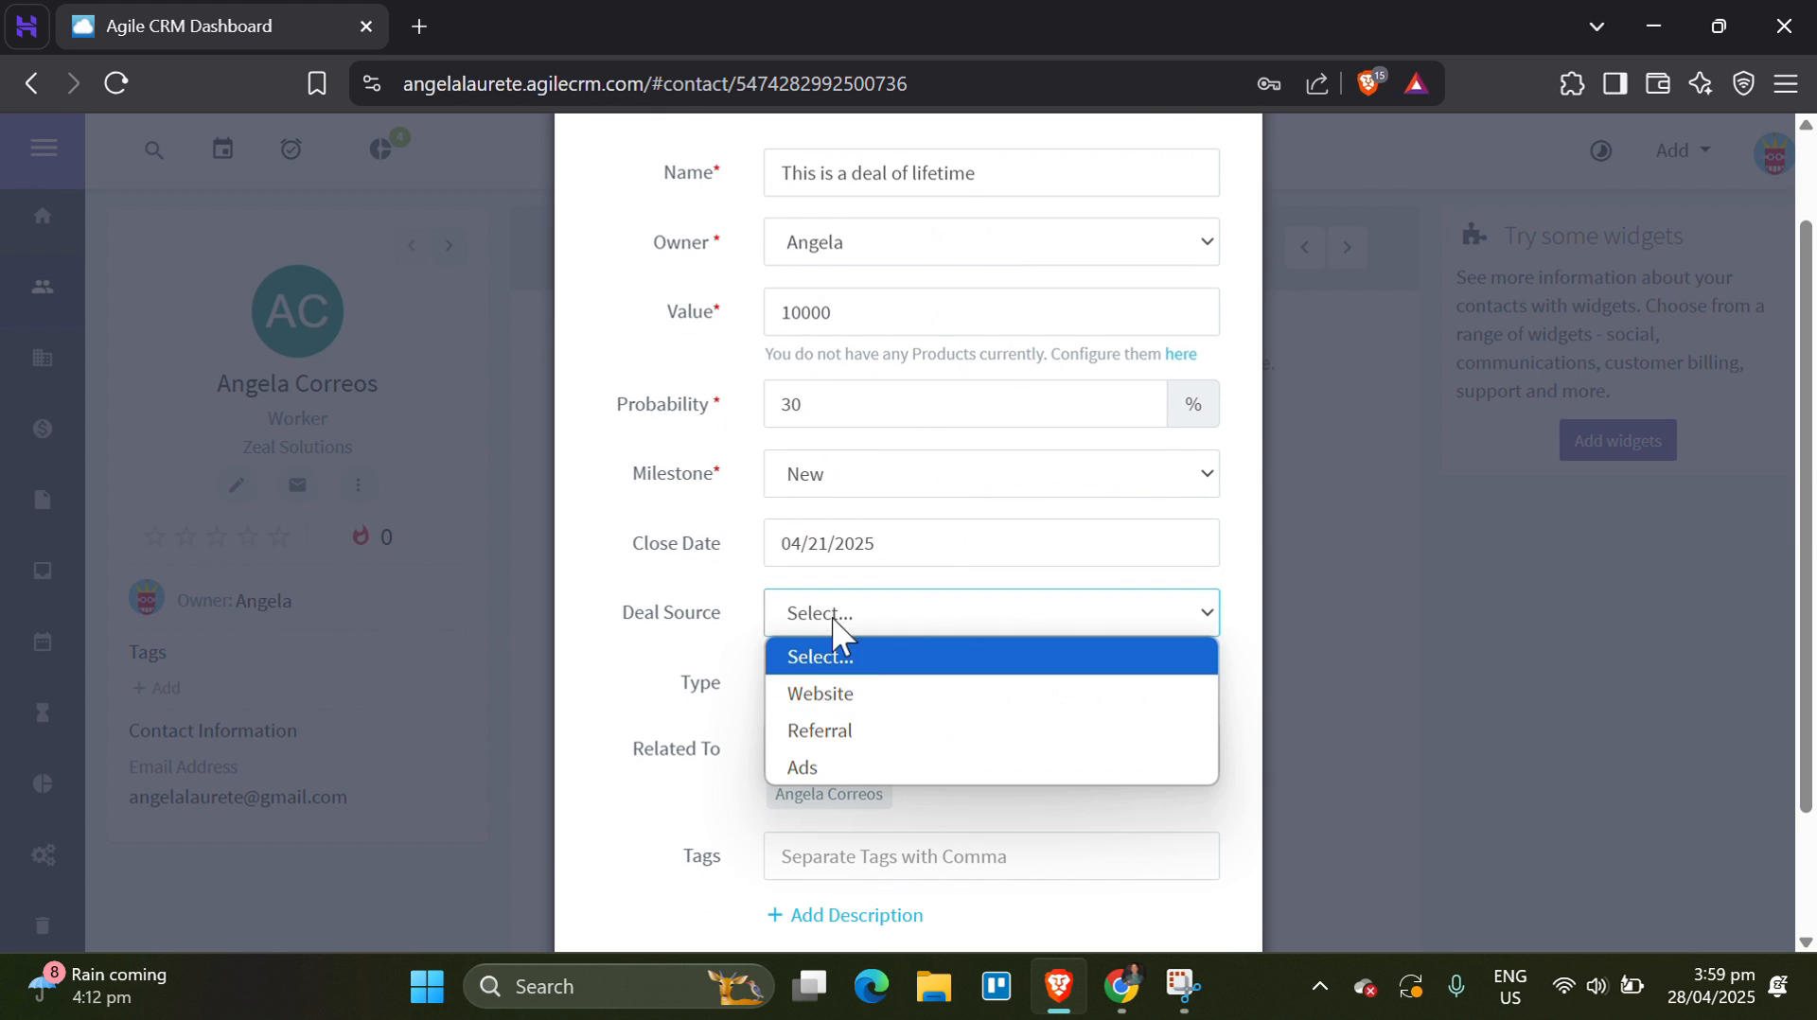
pyautogui.press('Escape')
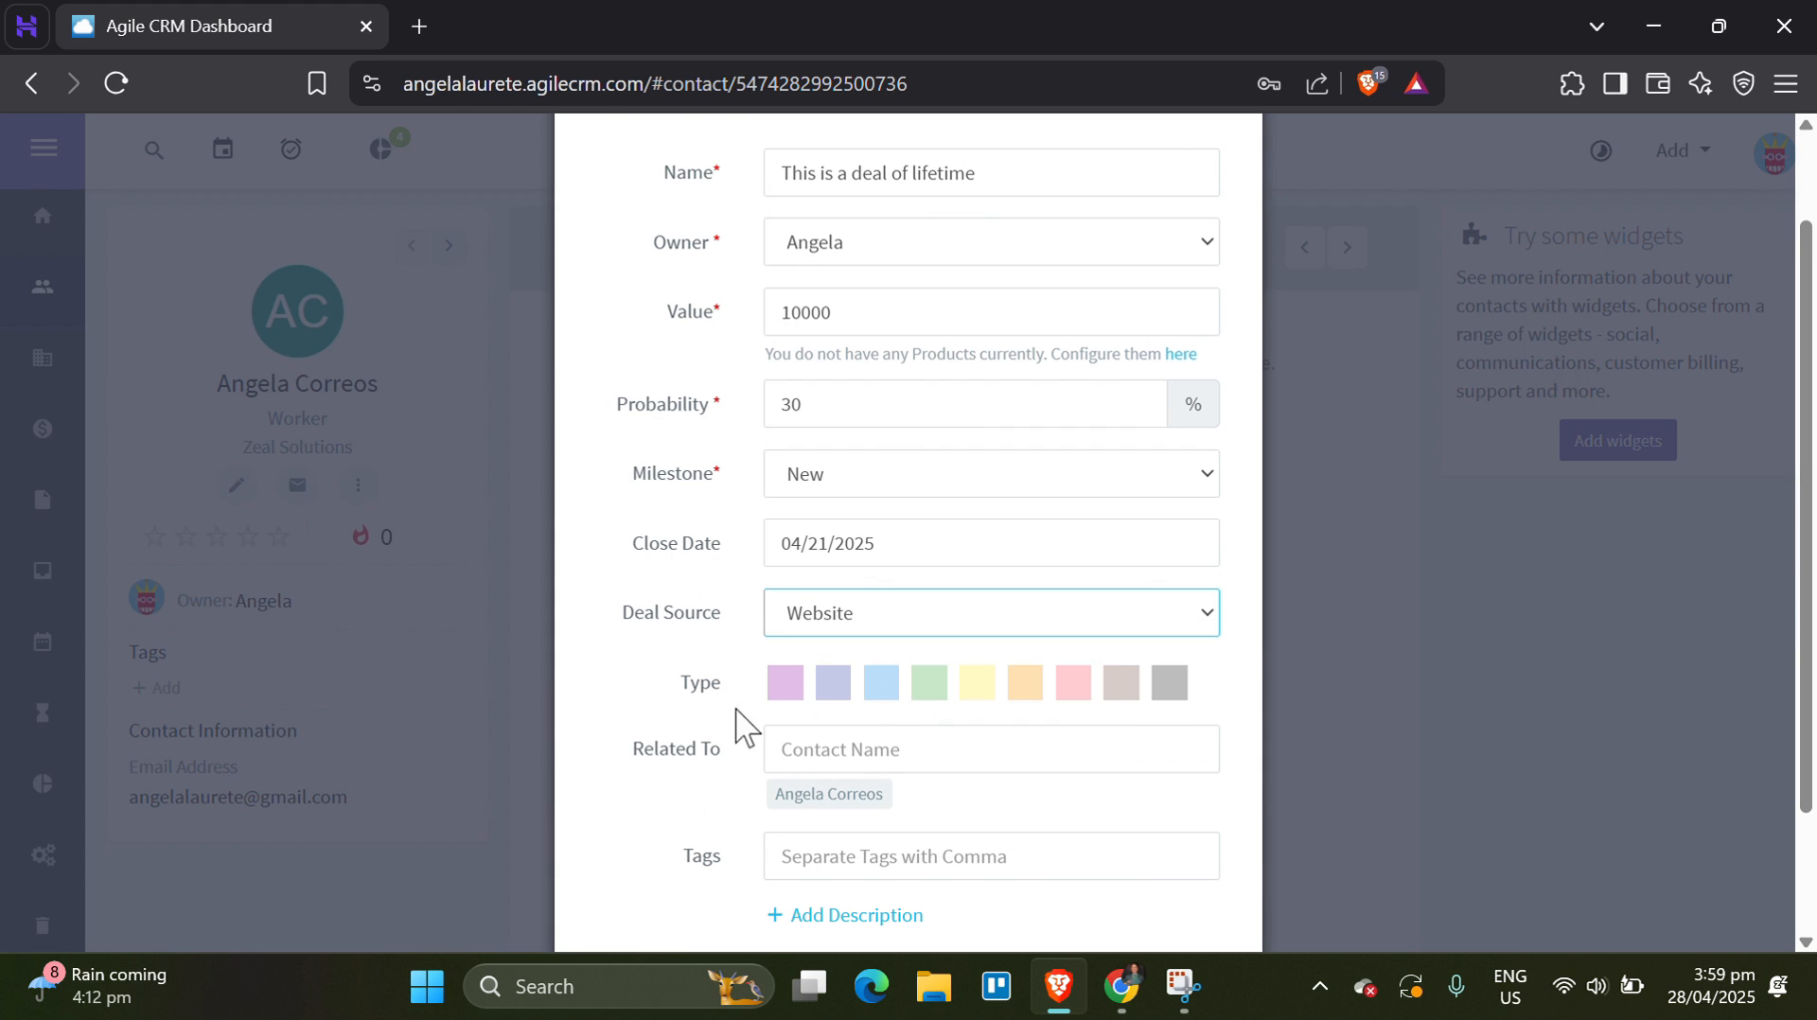
pyautogui.scroll(-2, 1149, 748)
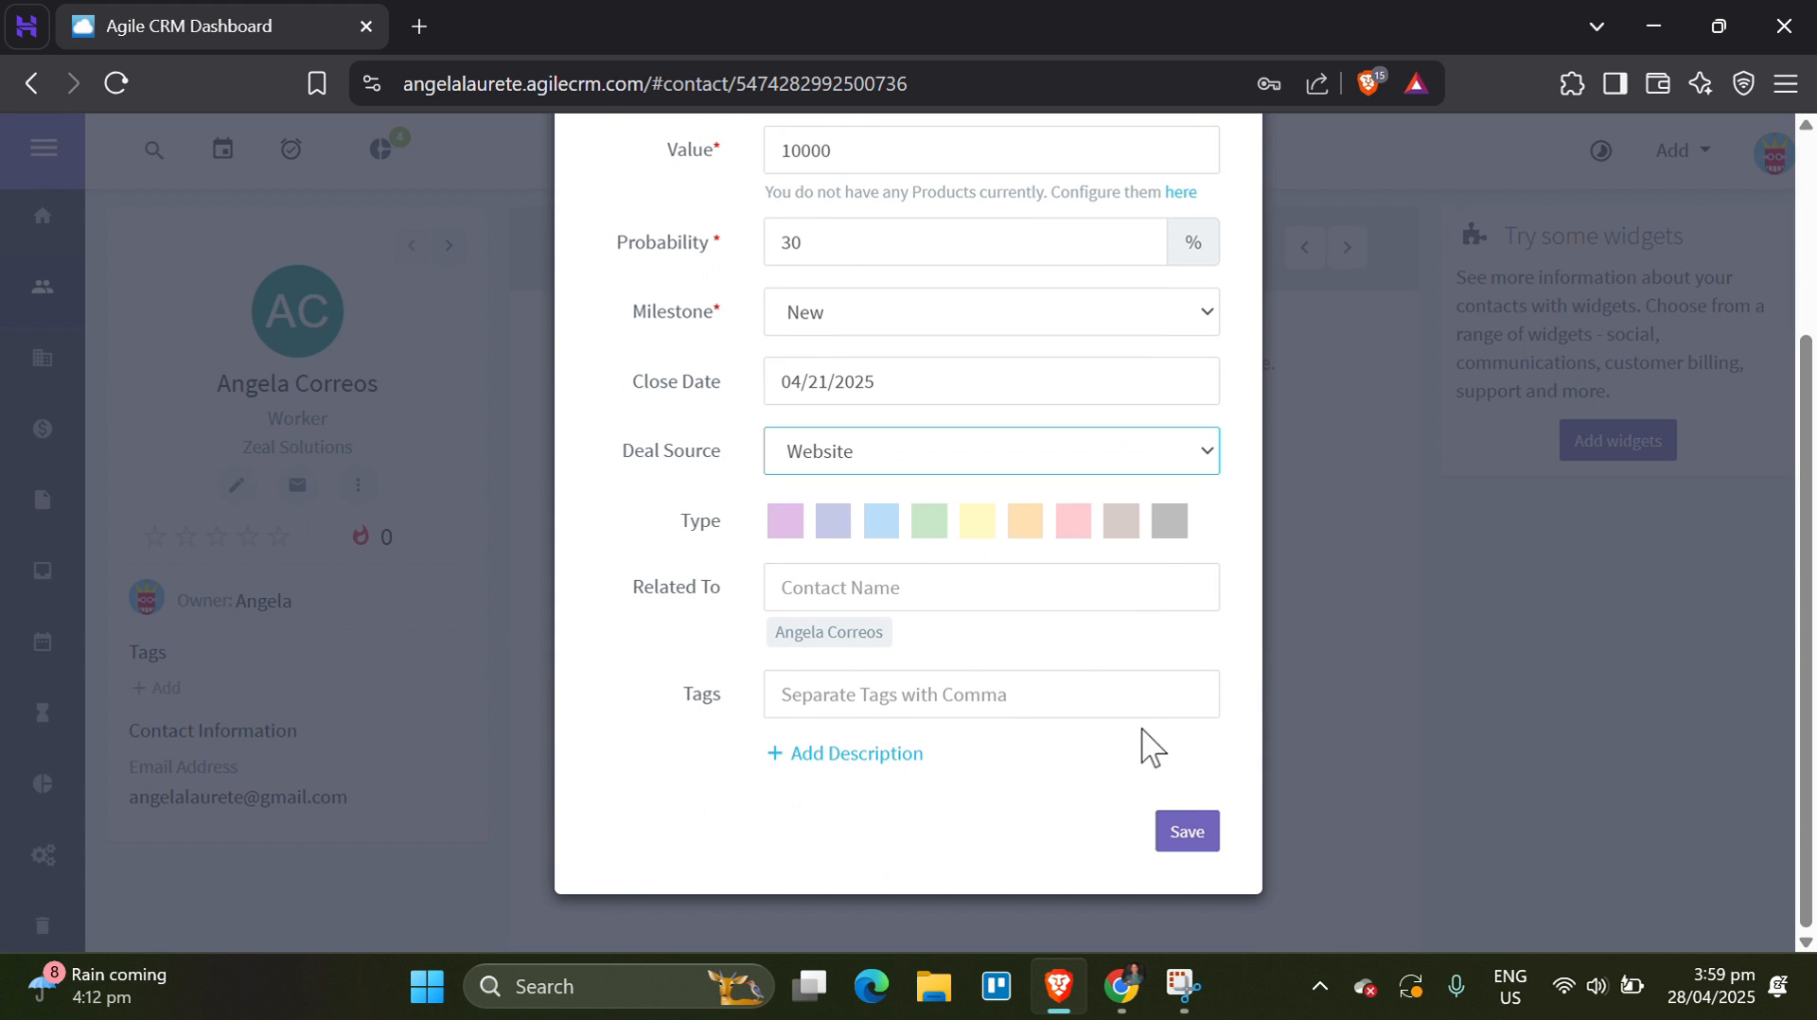
pyautogui.click(1185, 838)
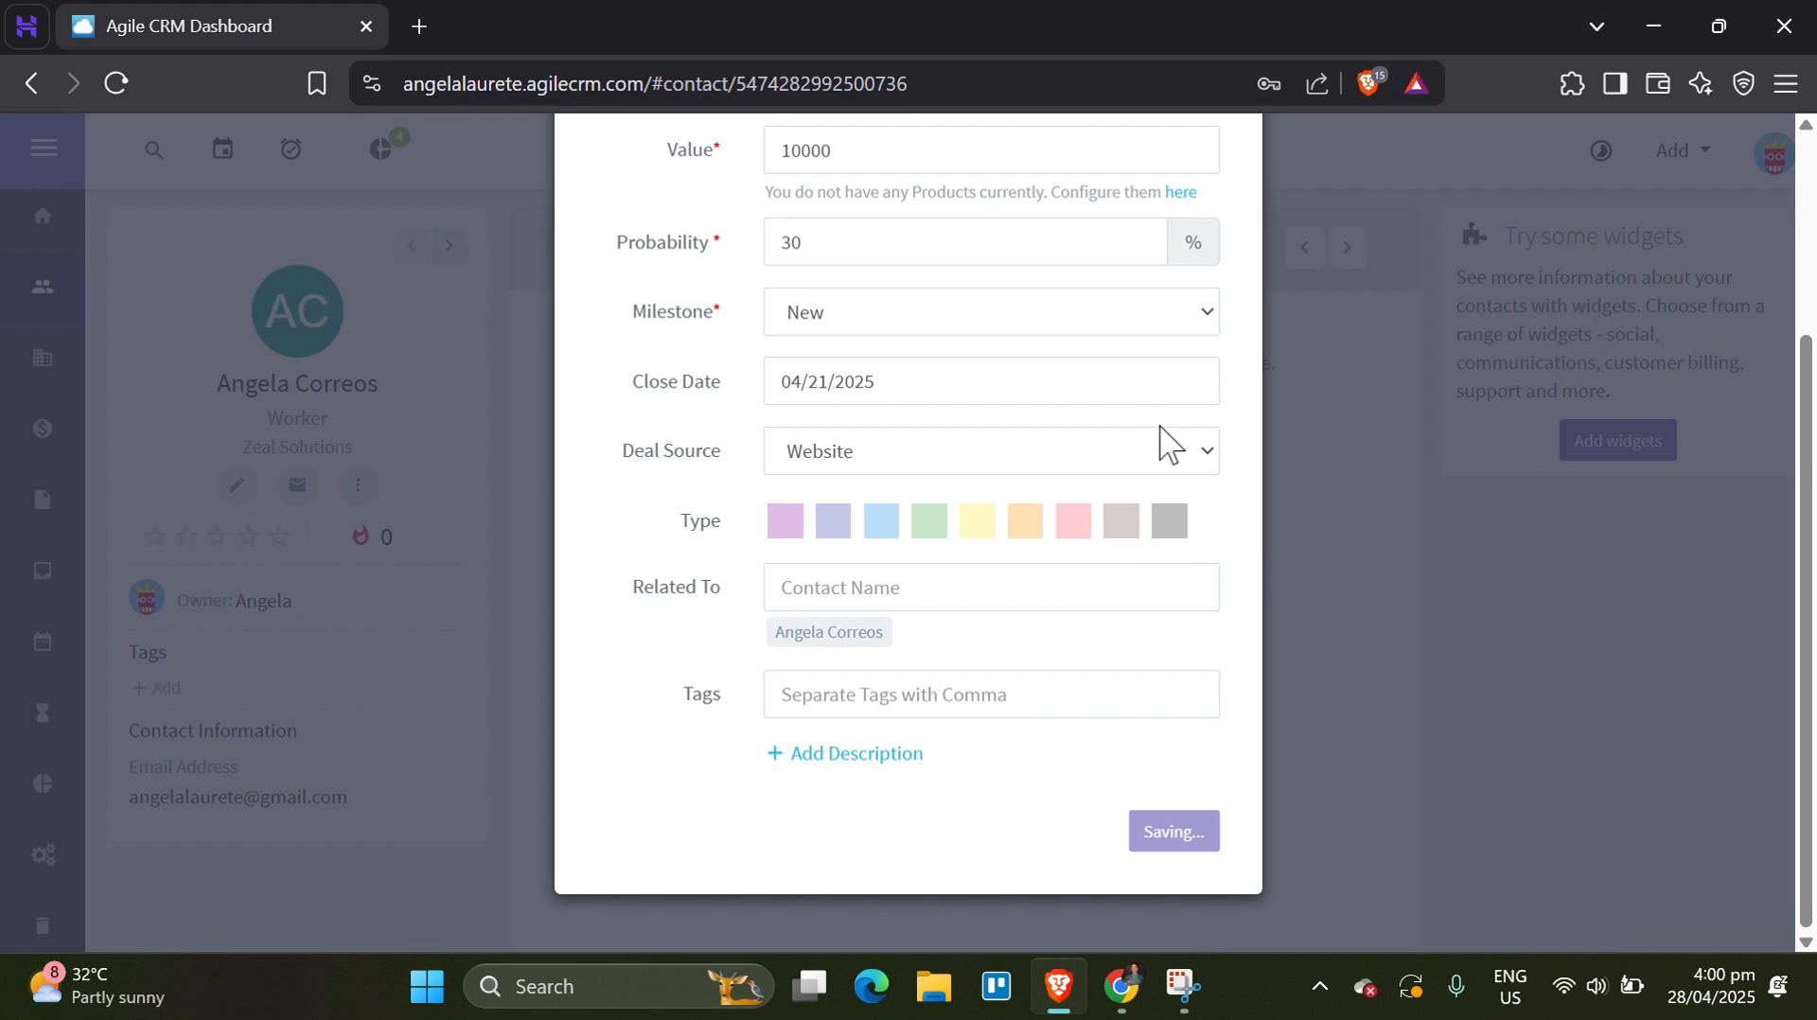
pyautogui.click(745, 42)
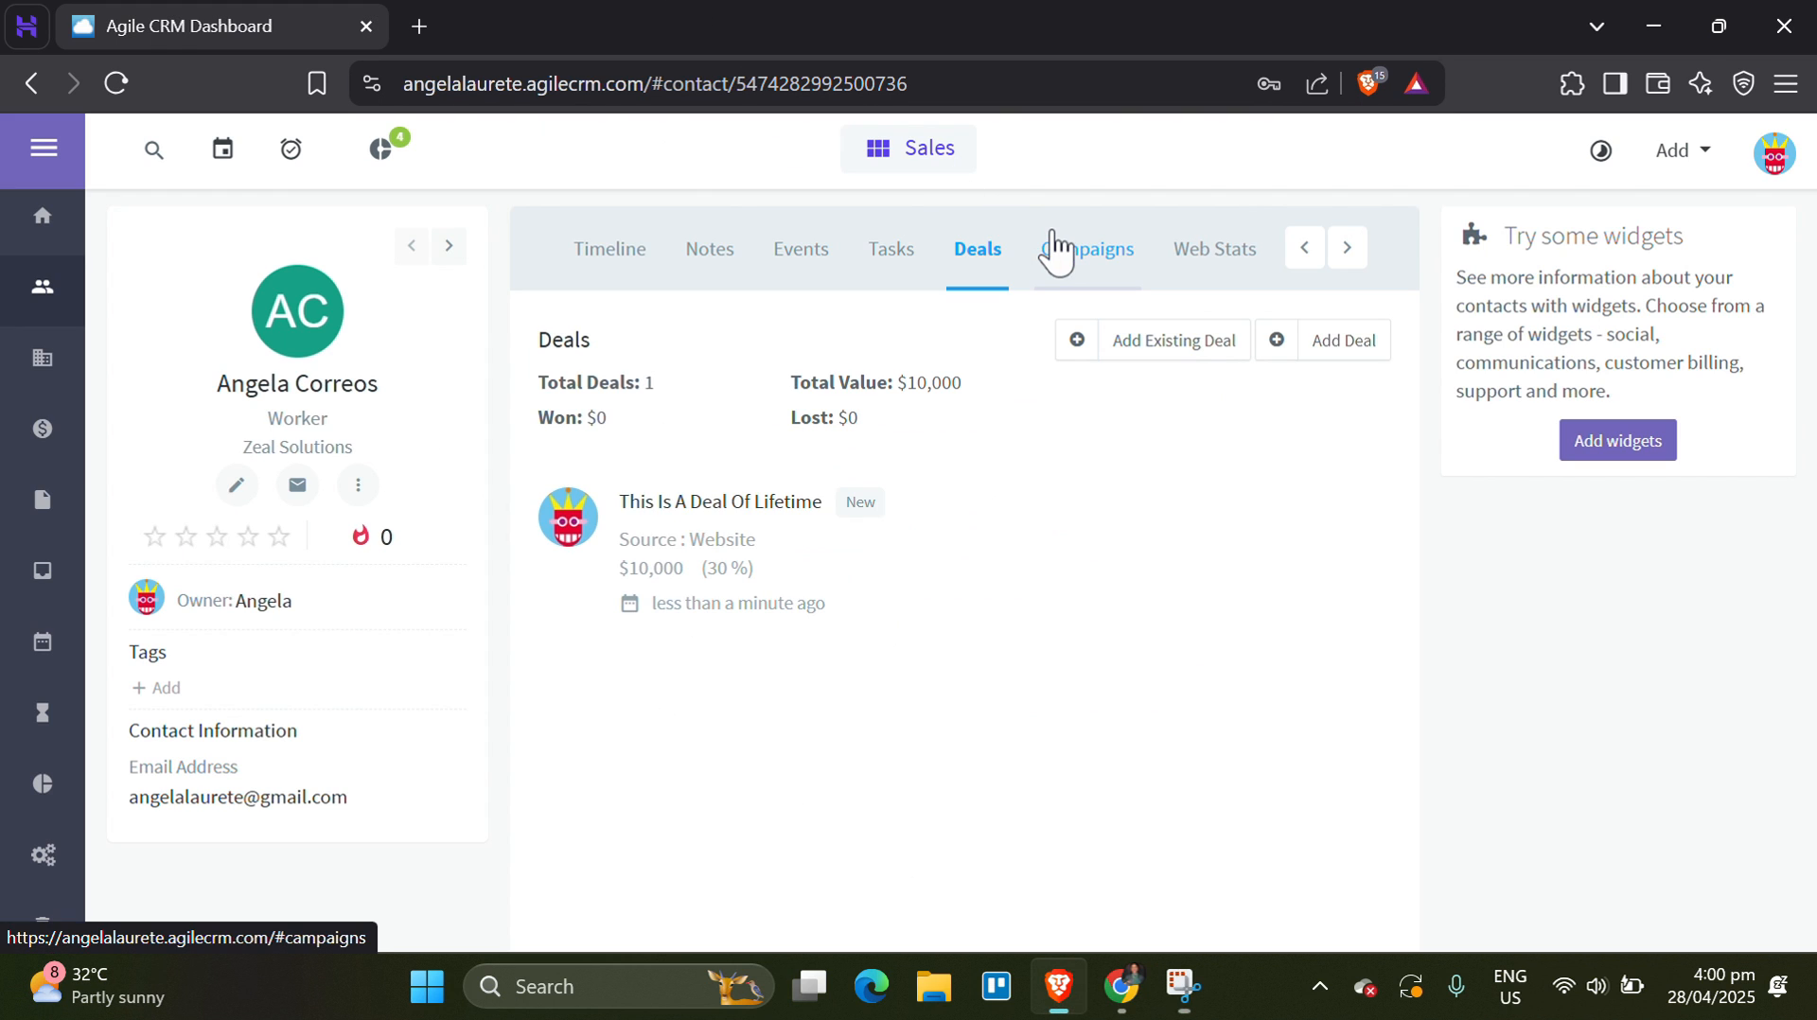
# Look through the contact's campaigns, web stats, mail, documents and tickets.
pyautogui.click(1057, 248)
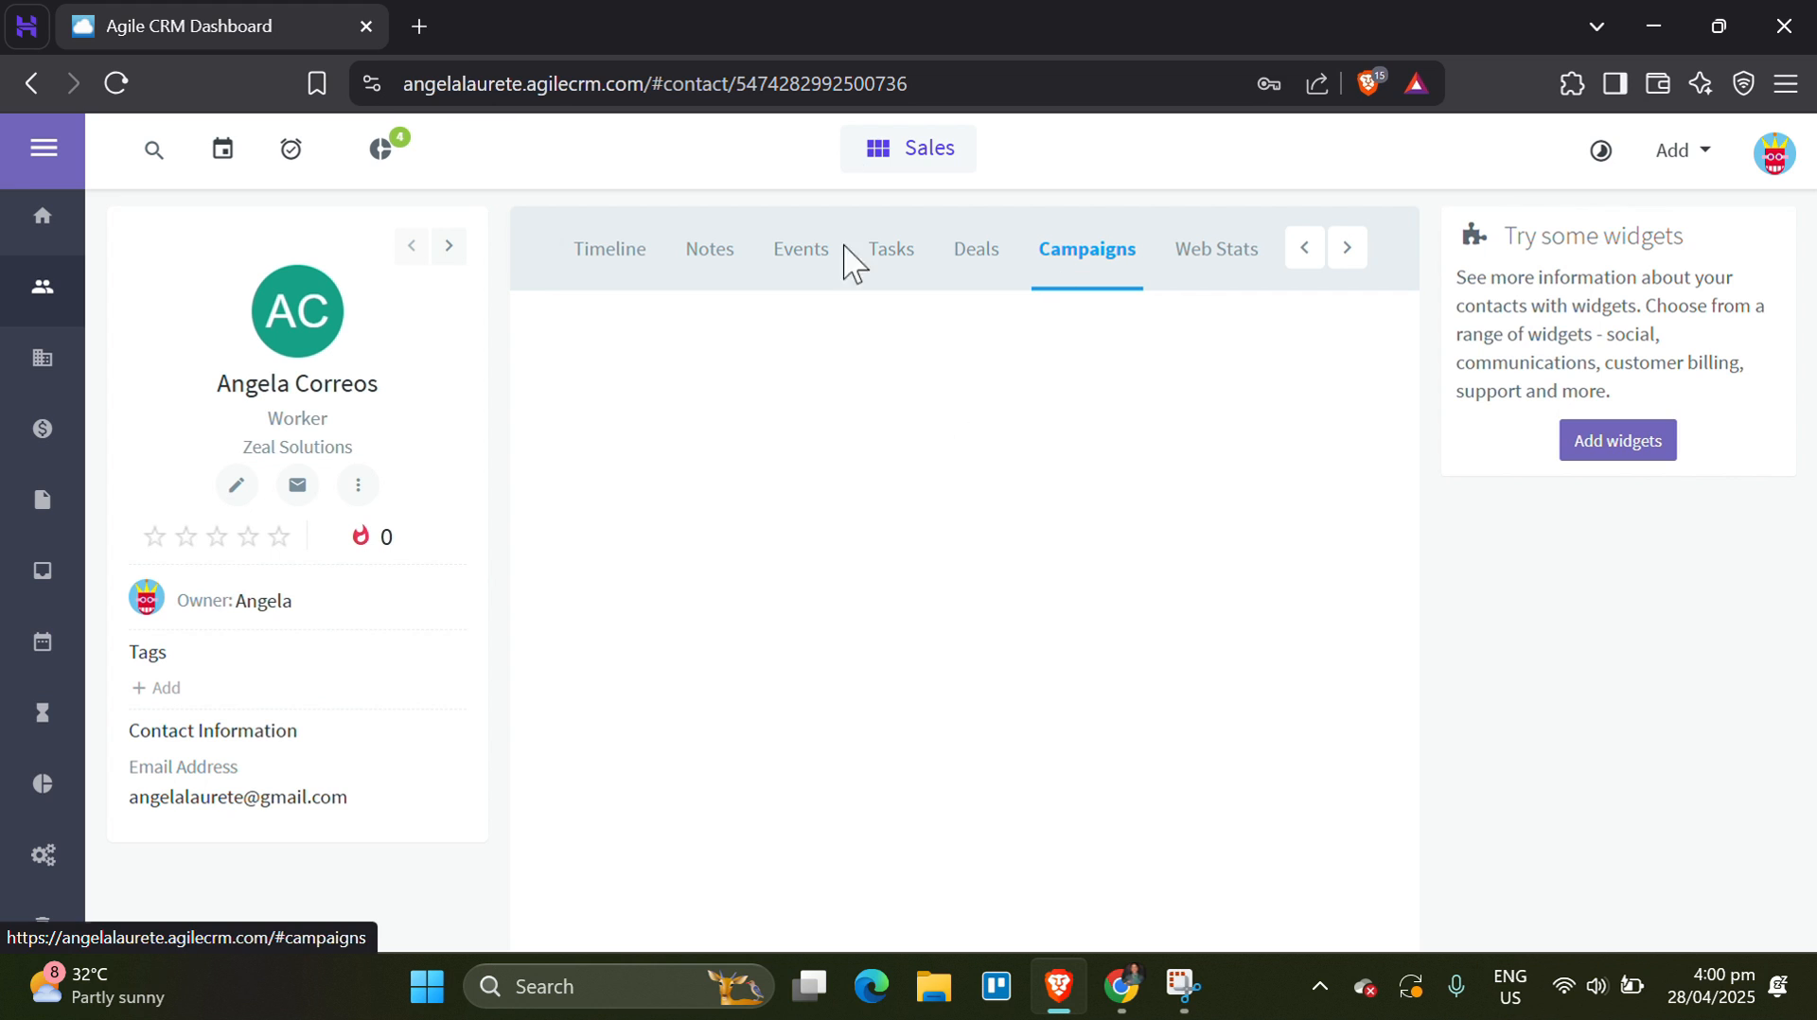
pyautogui.click(1214, 251)
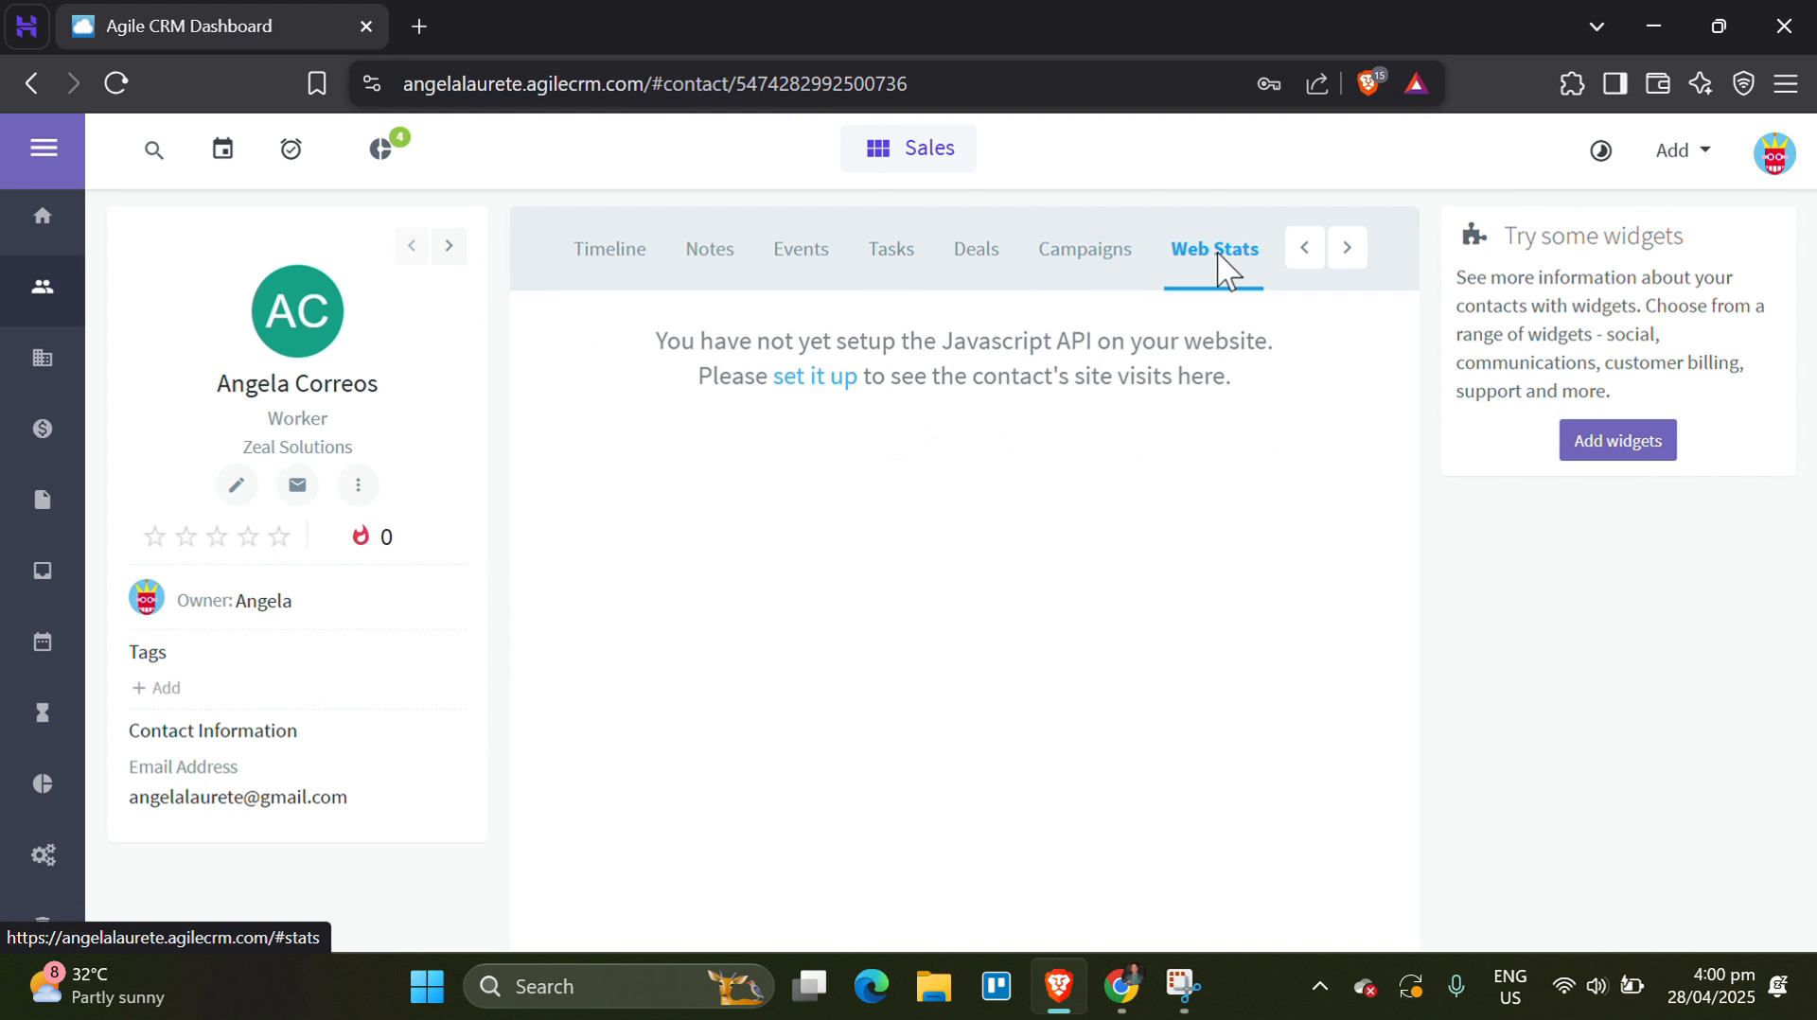
pyautogui.click(1346, 258)
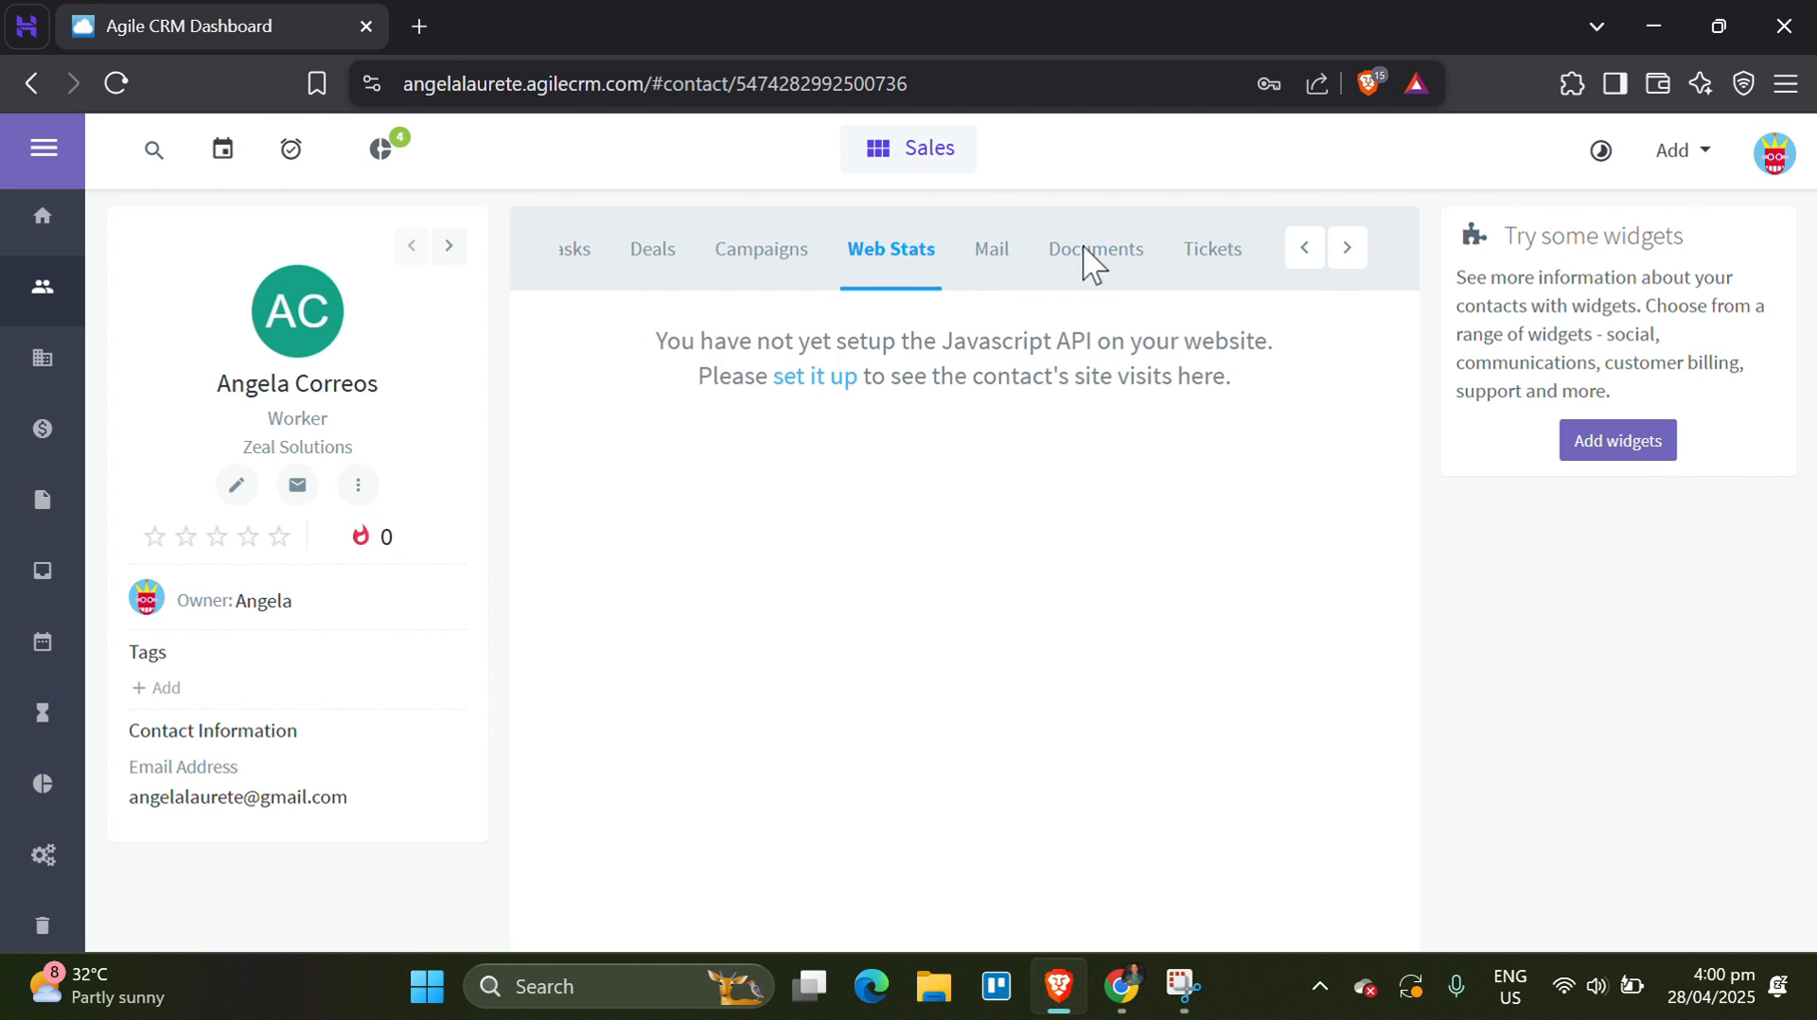
pyautogui.click(991, 265)
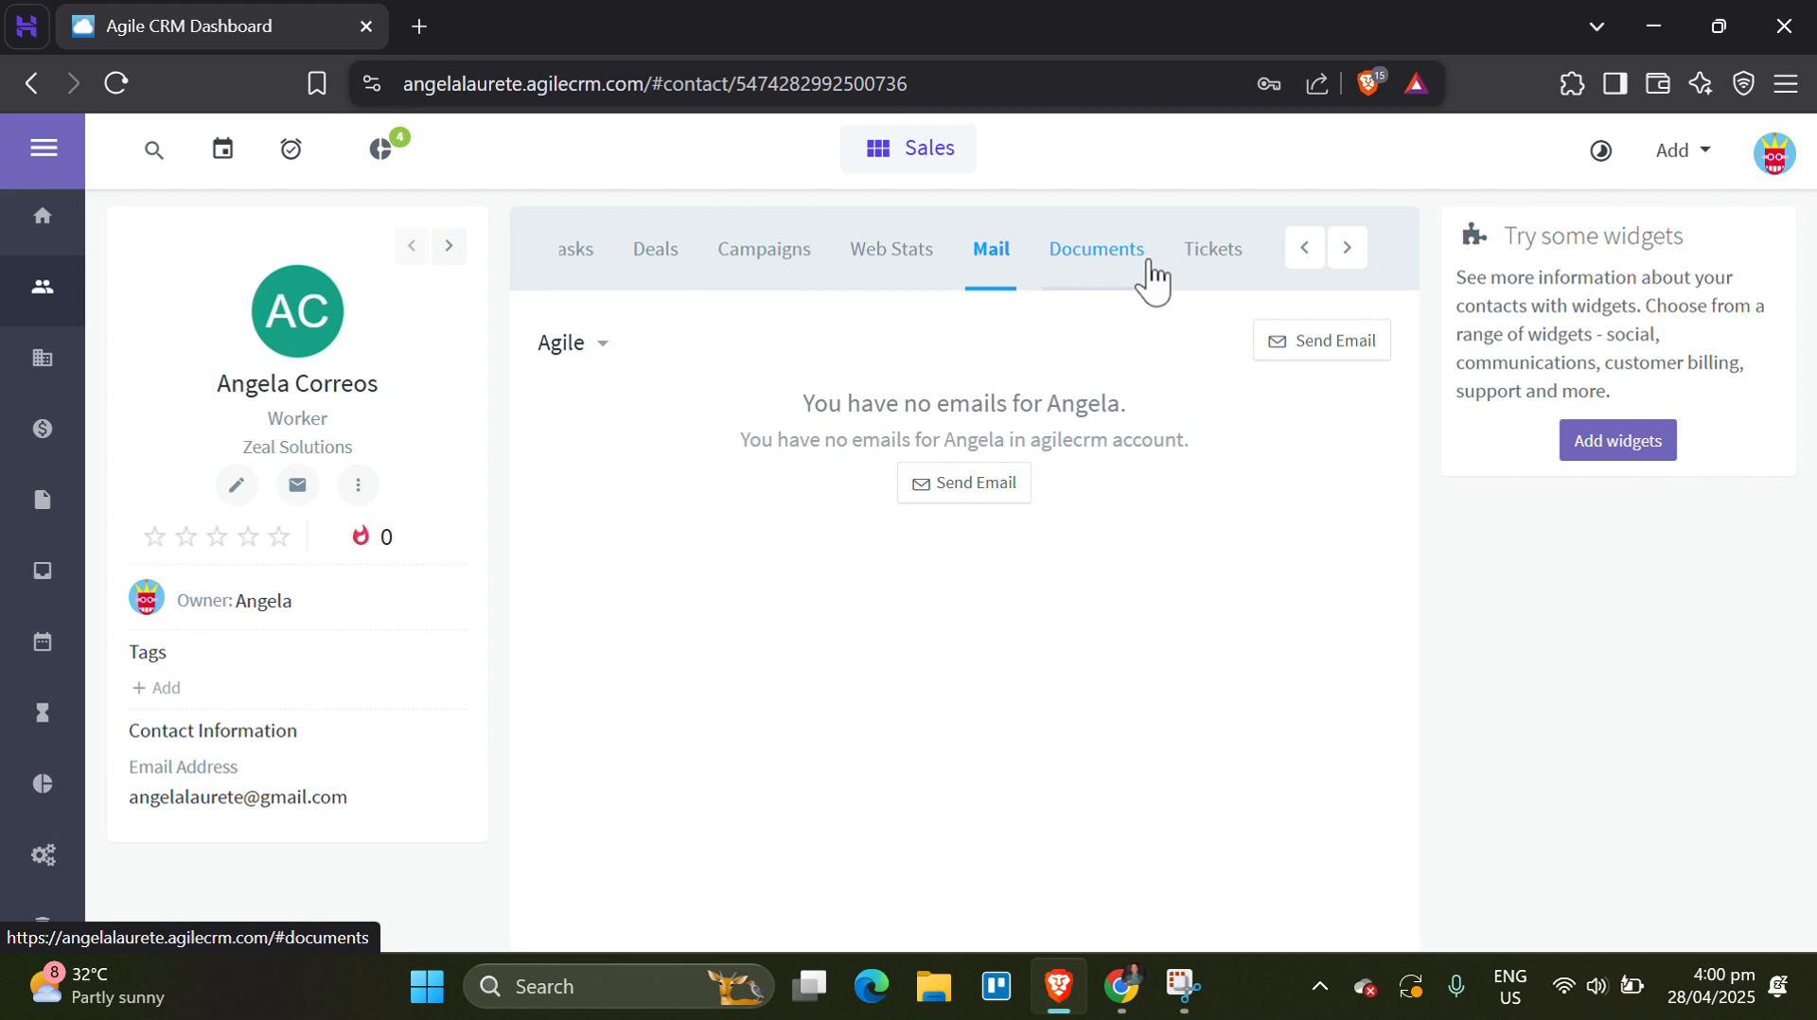
pyautogui.click(1117, 291)
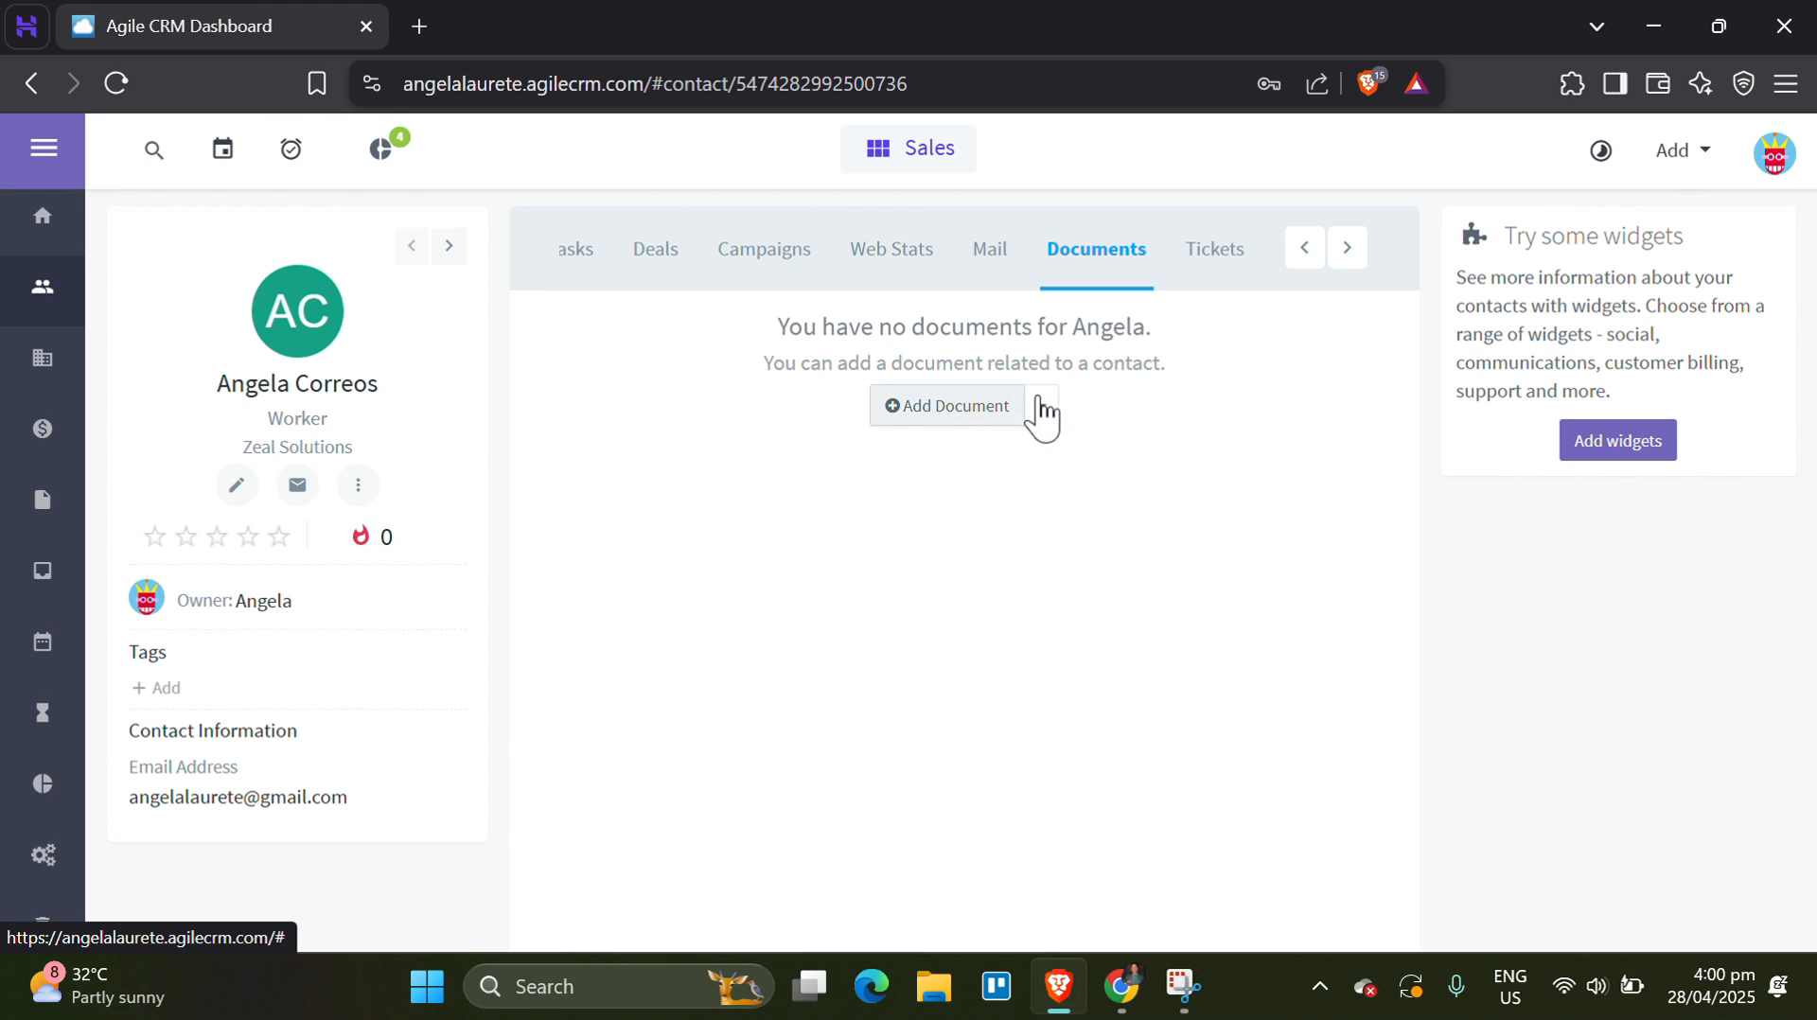
pyautogui.click(1348, 268)
pyautogui.click(1221, 270)
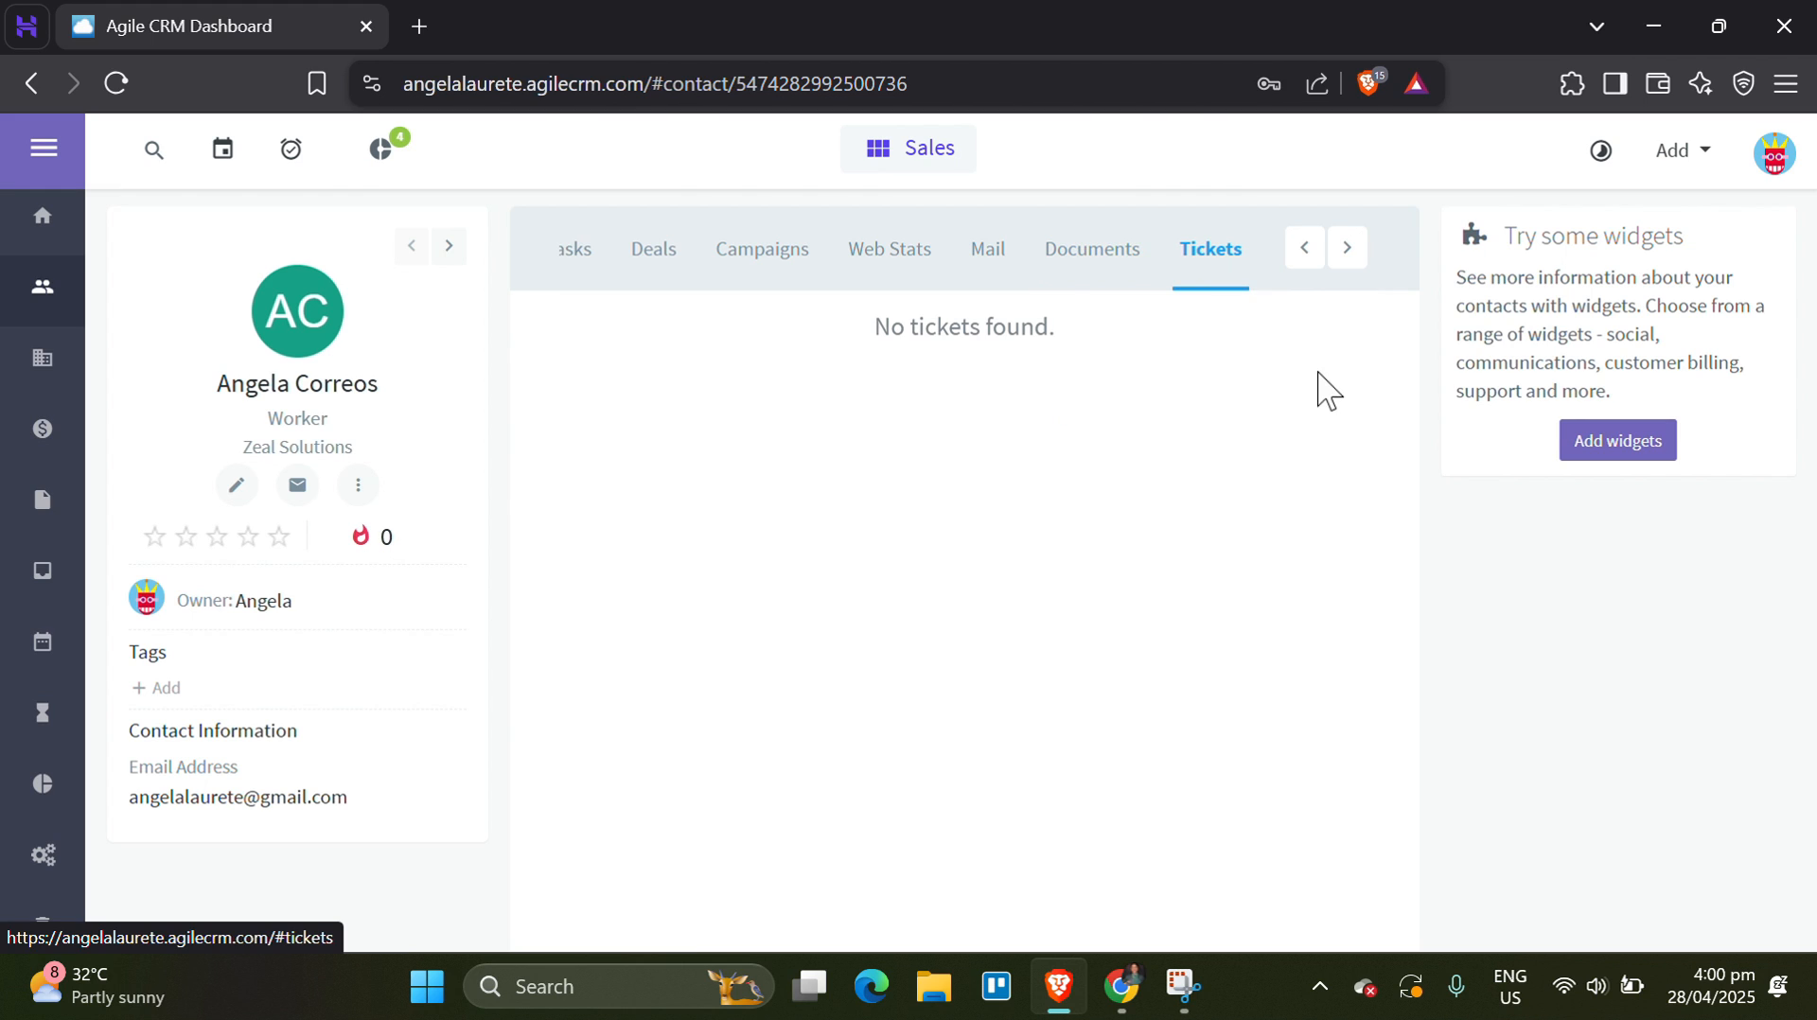
# Create a company named Dolmali without filling in further details, and view its associated contacts.
pyautogui.click(38, 360)
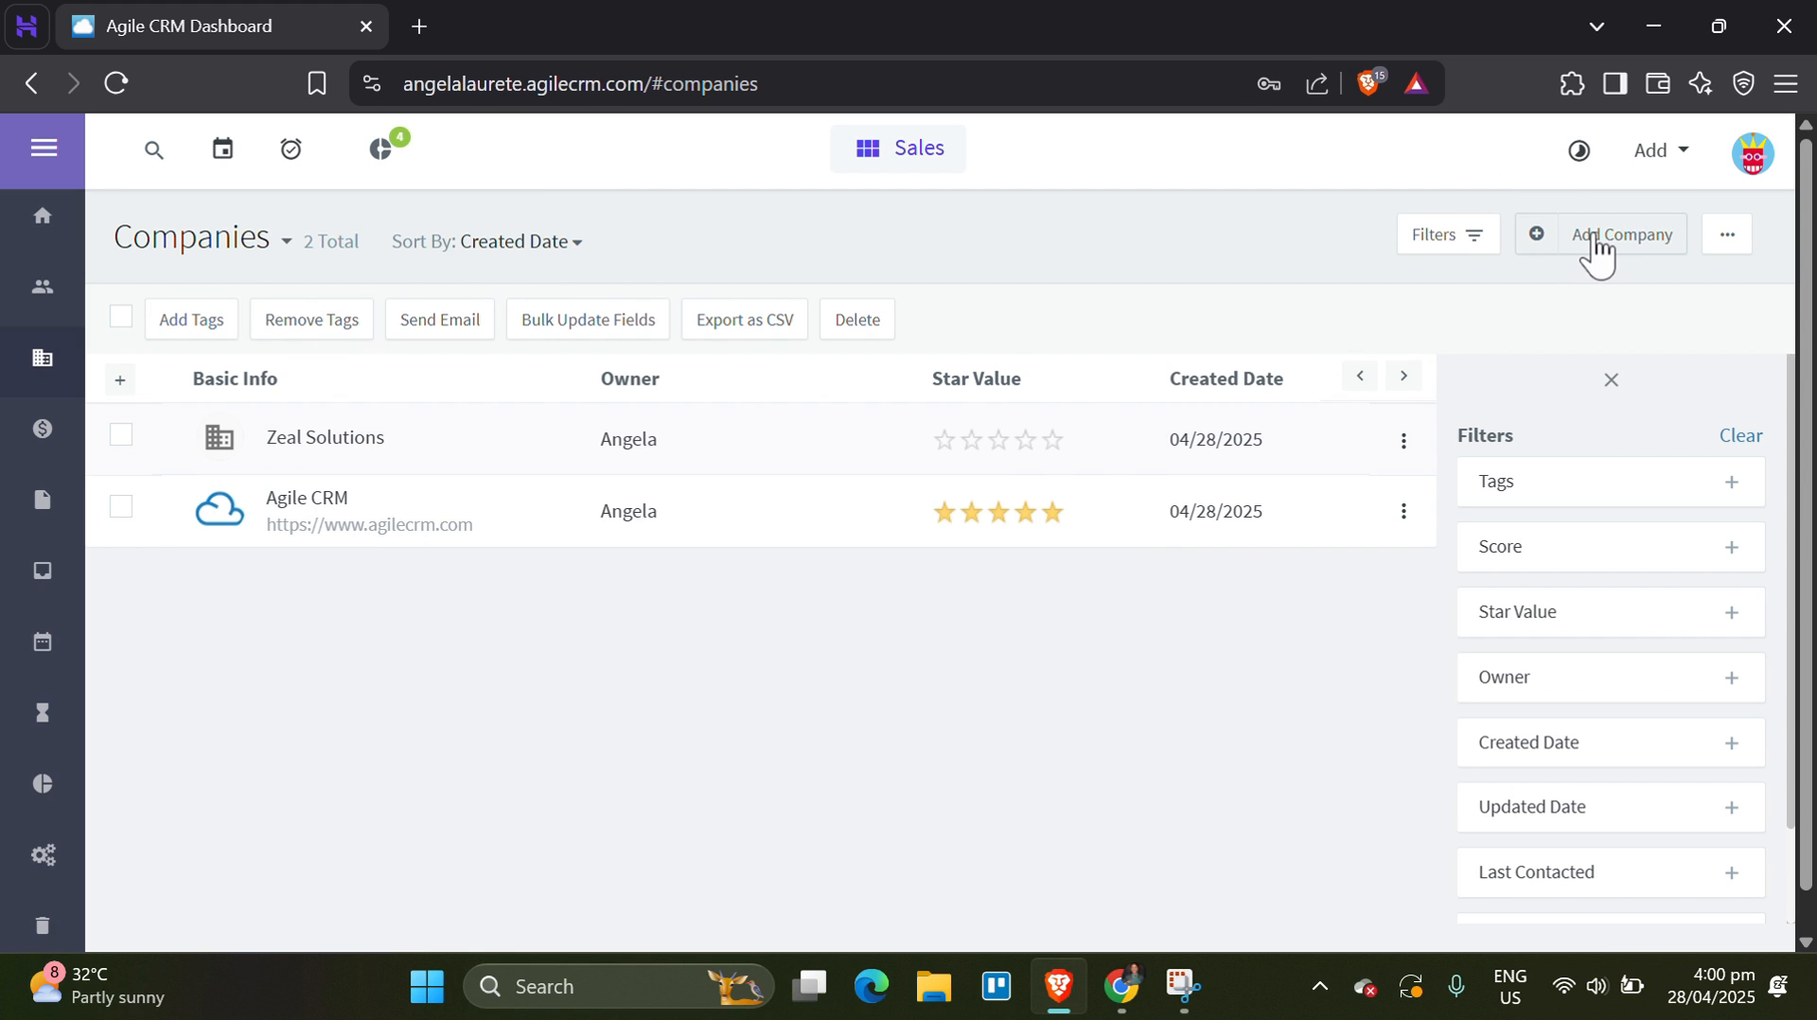
pyautogui.click(1596, 248)
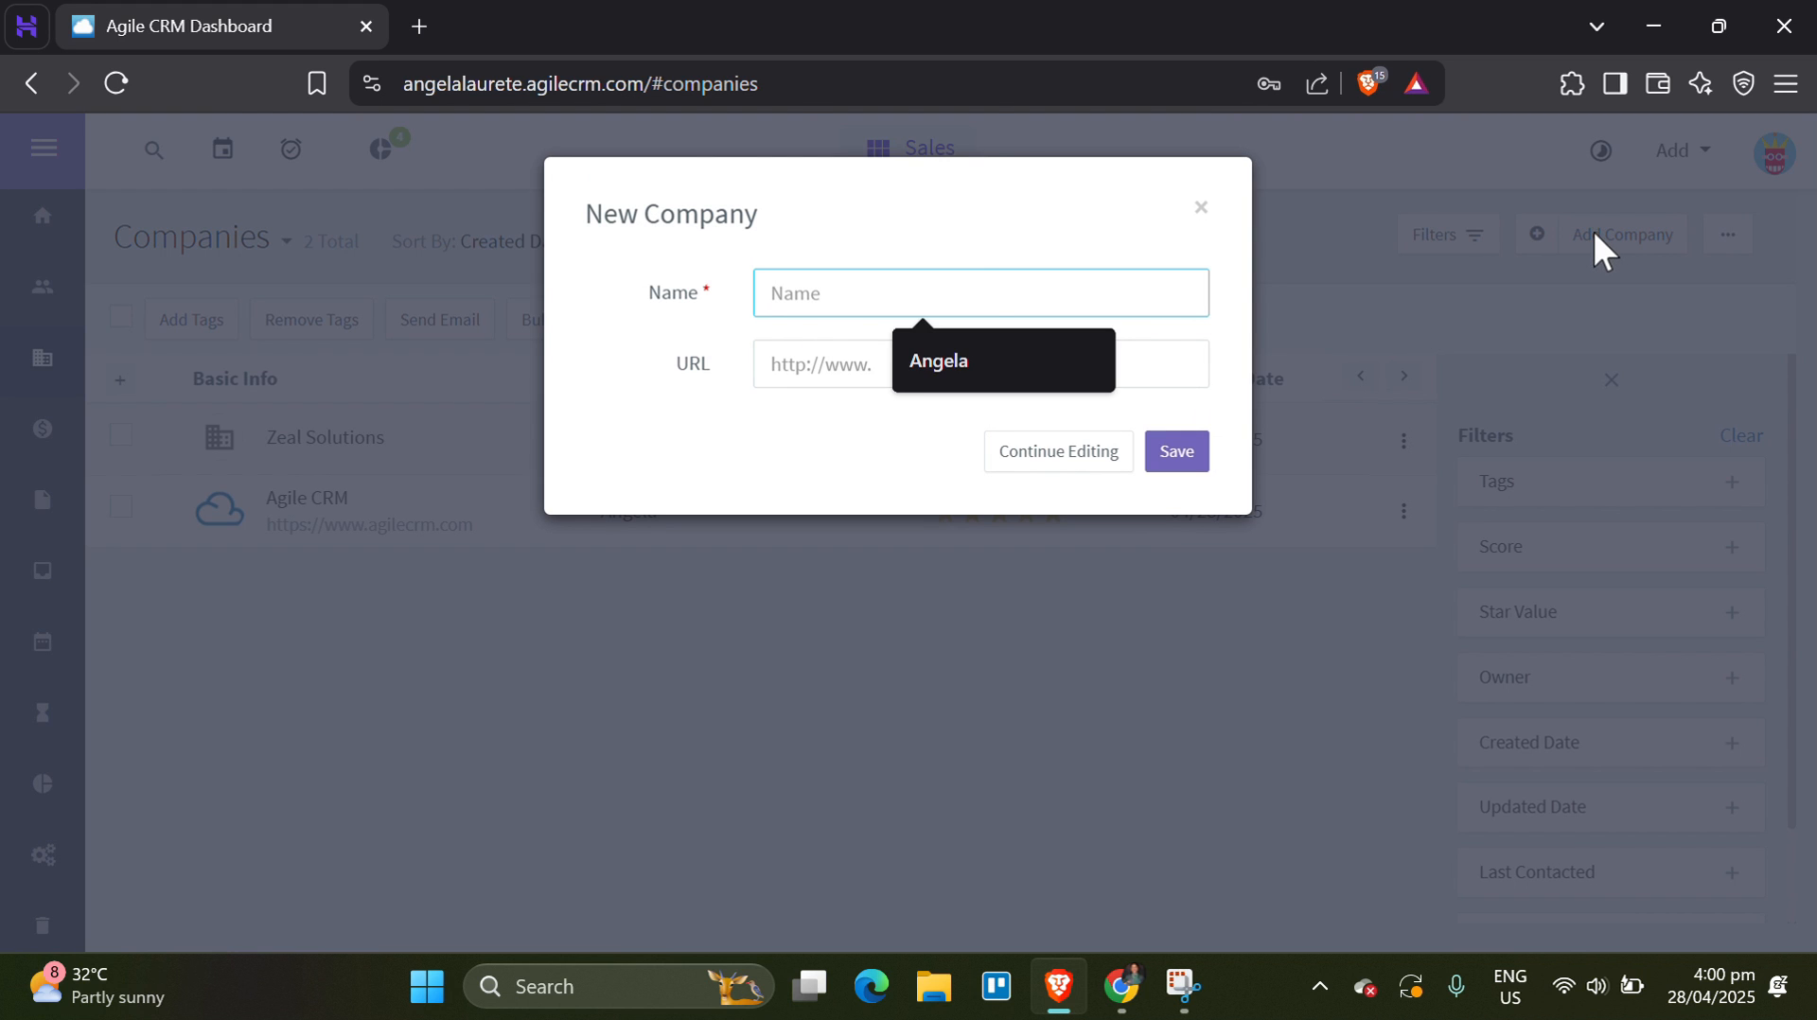
pyautogui.write('Dolmali')
pyautogui.press('Return')
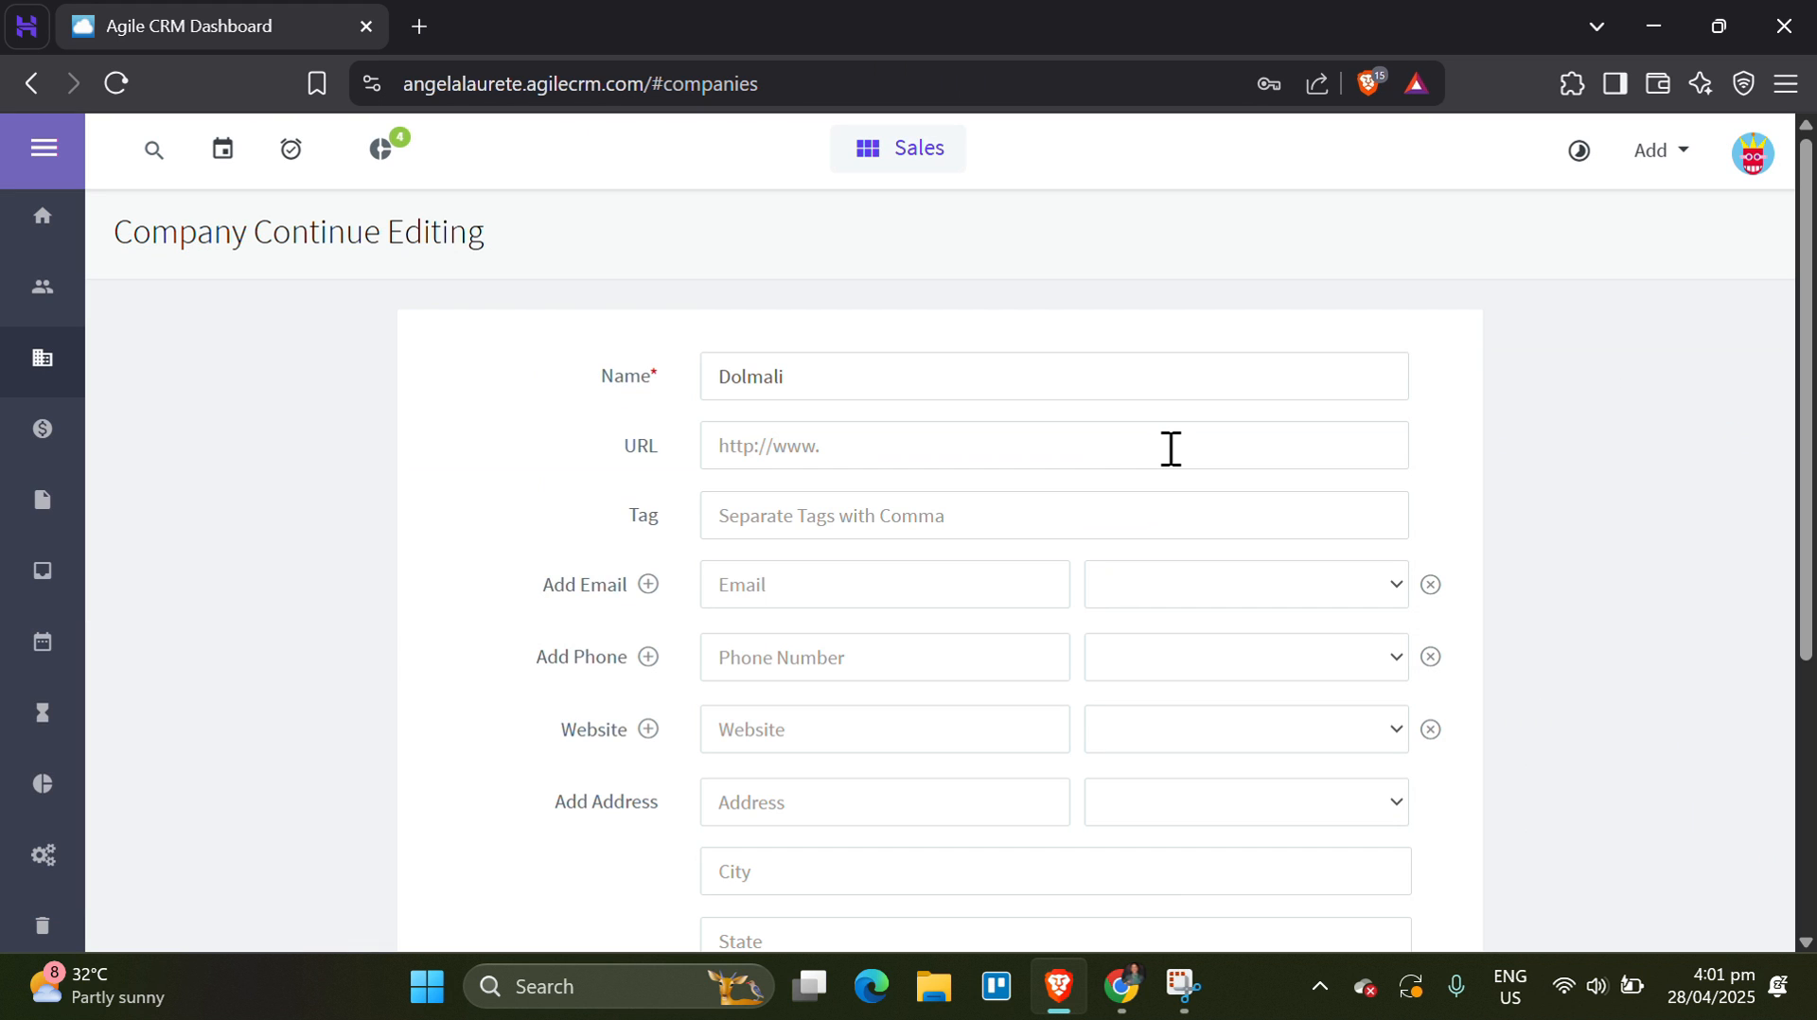
pyautogui.scroll(-2, 1054, 511)
pyautogui.scroll(1, 1055, 511)
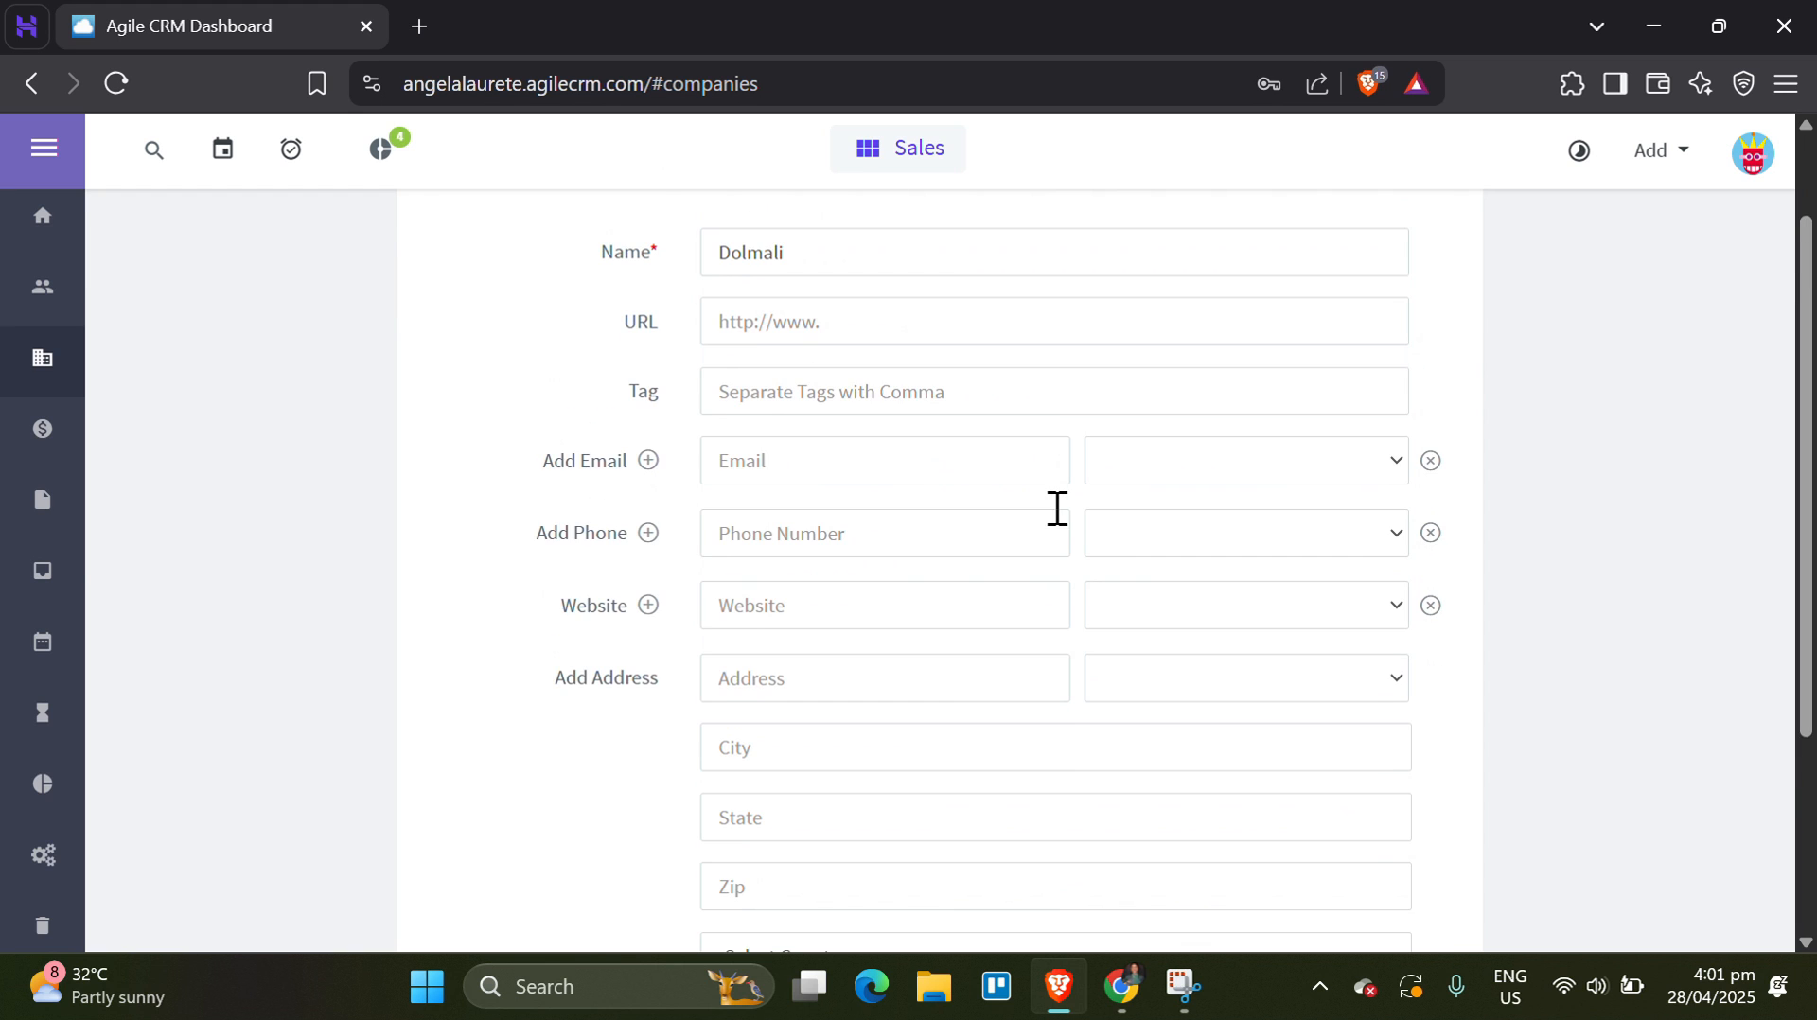
pyautogui.scroll(-3, 1057, 508)
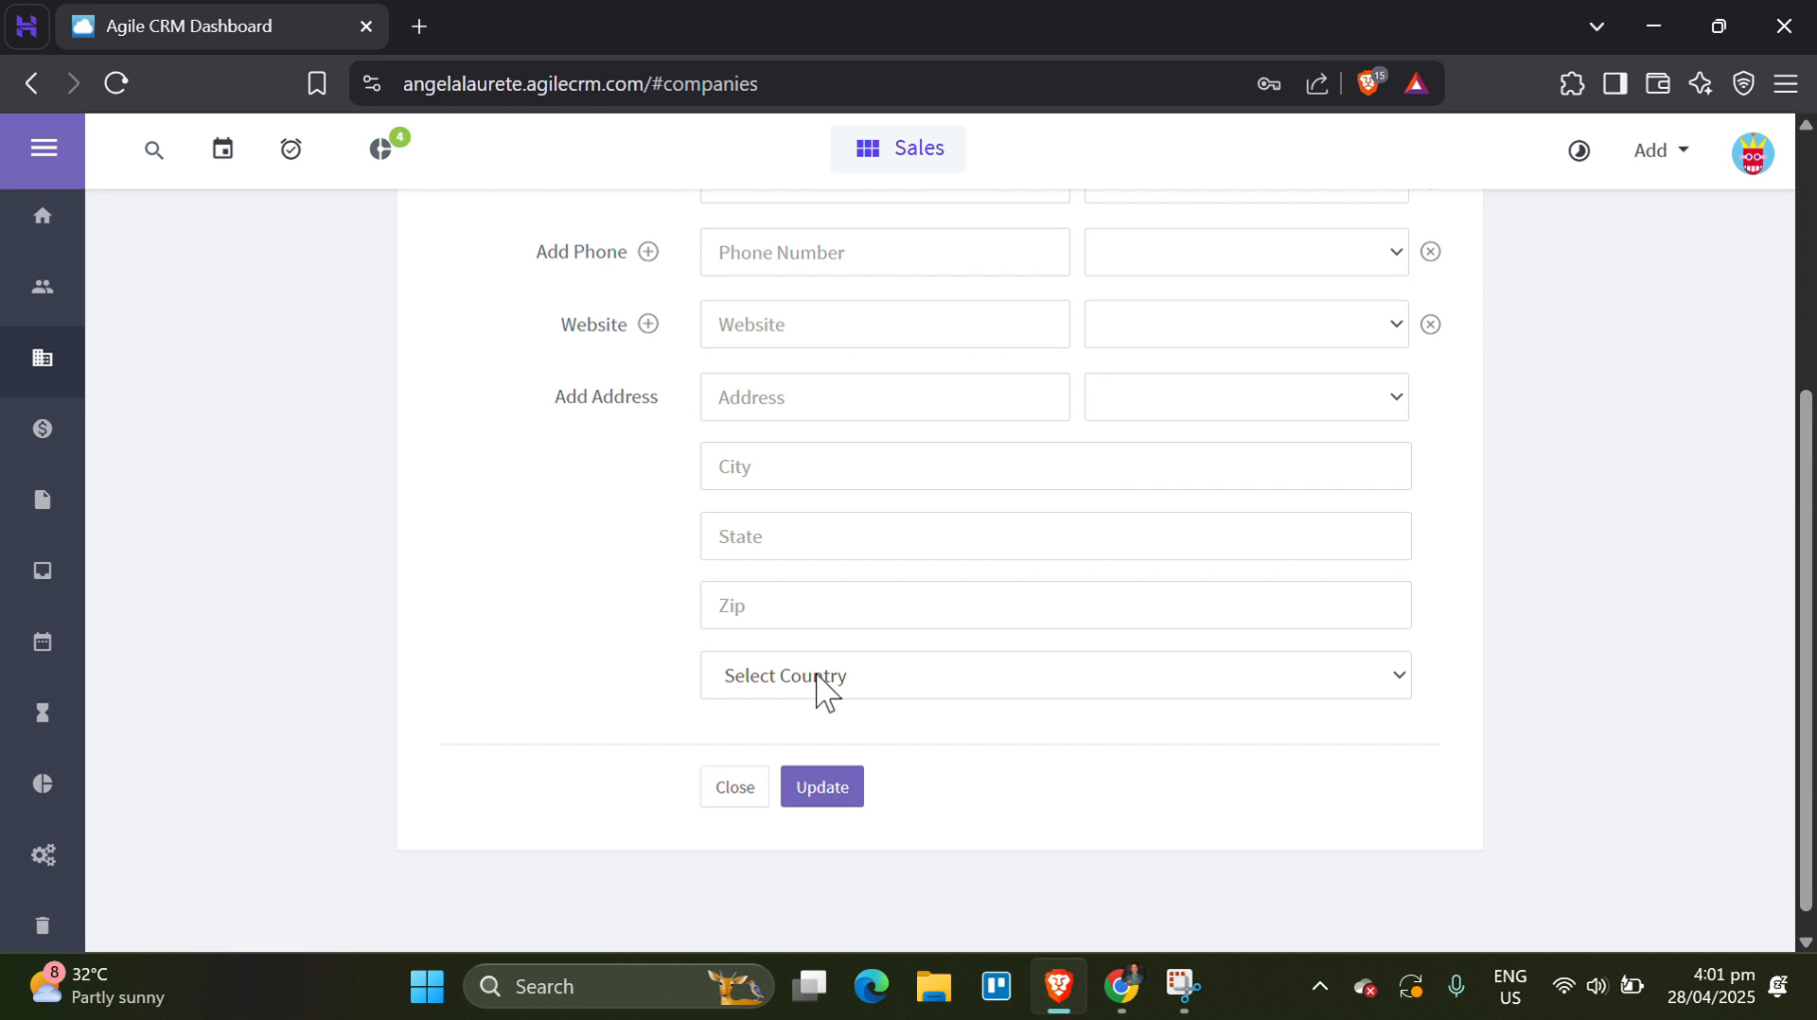
pyautogui.click(809, 795)
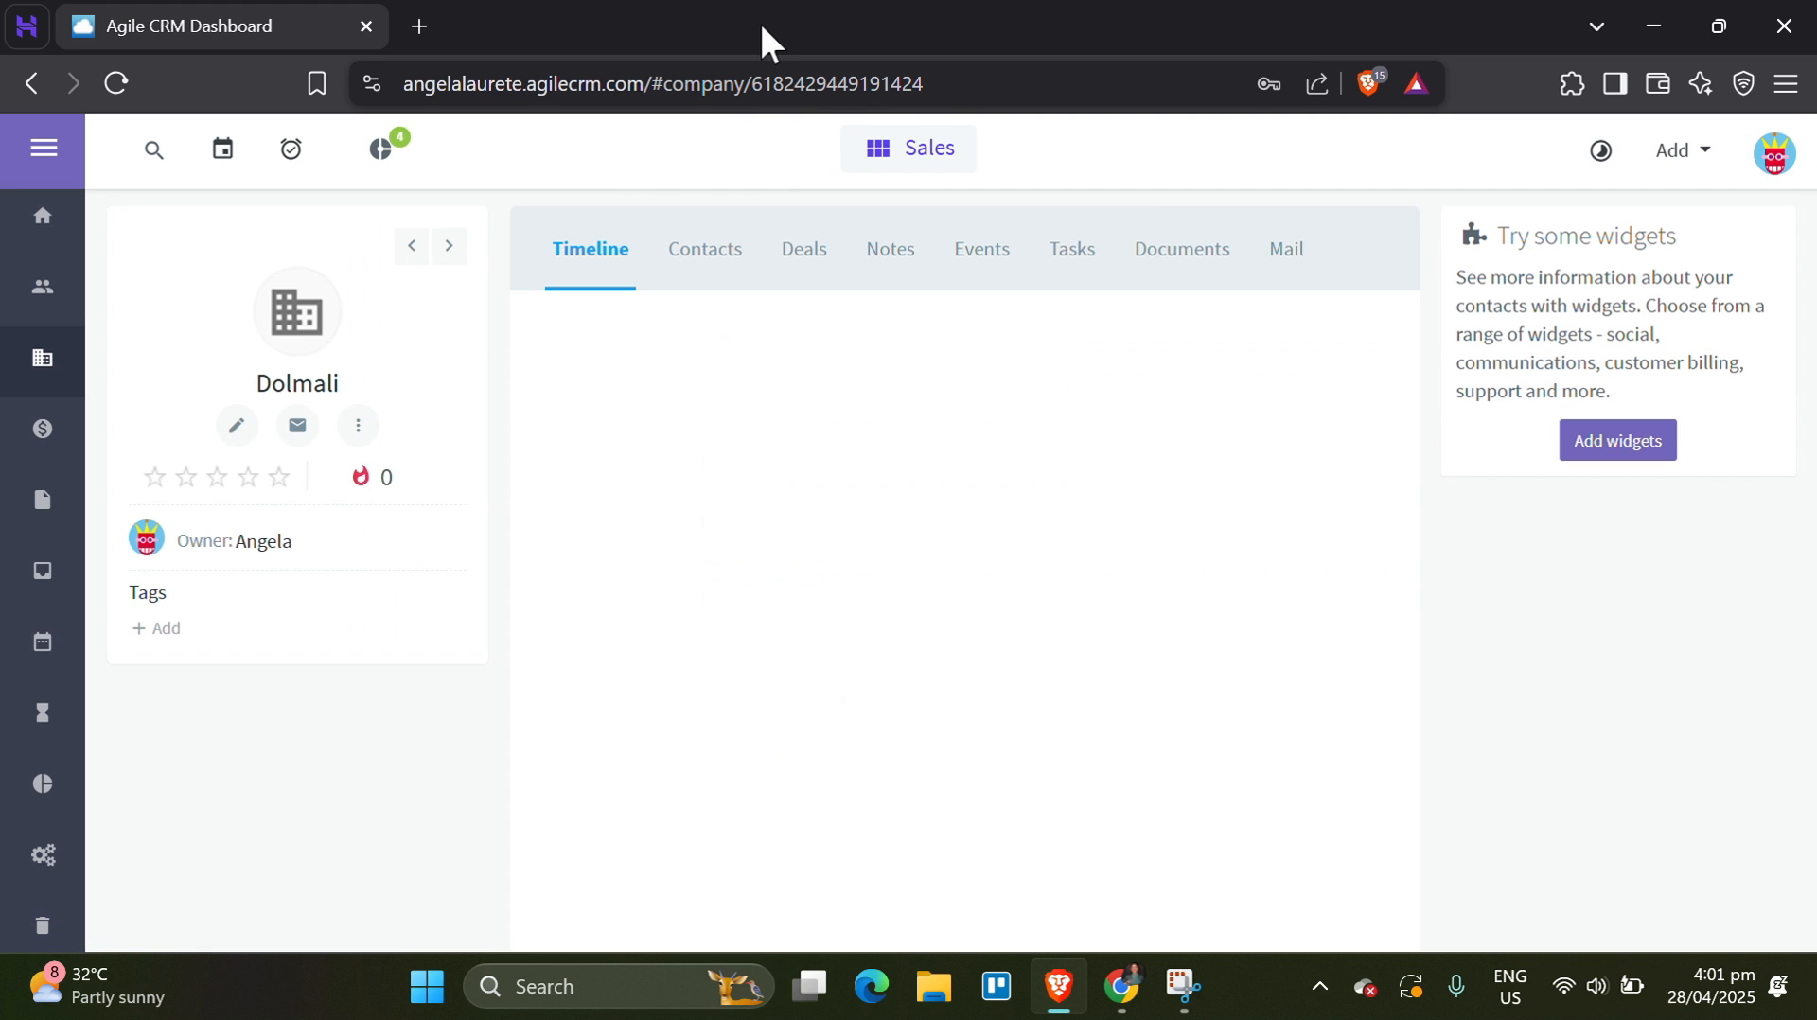
pyautogui.click(723, 280)
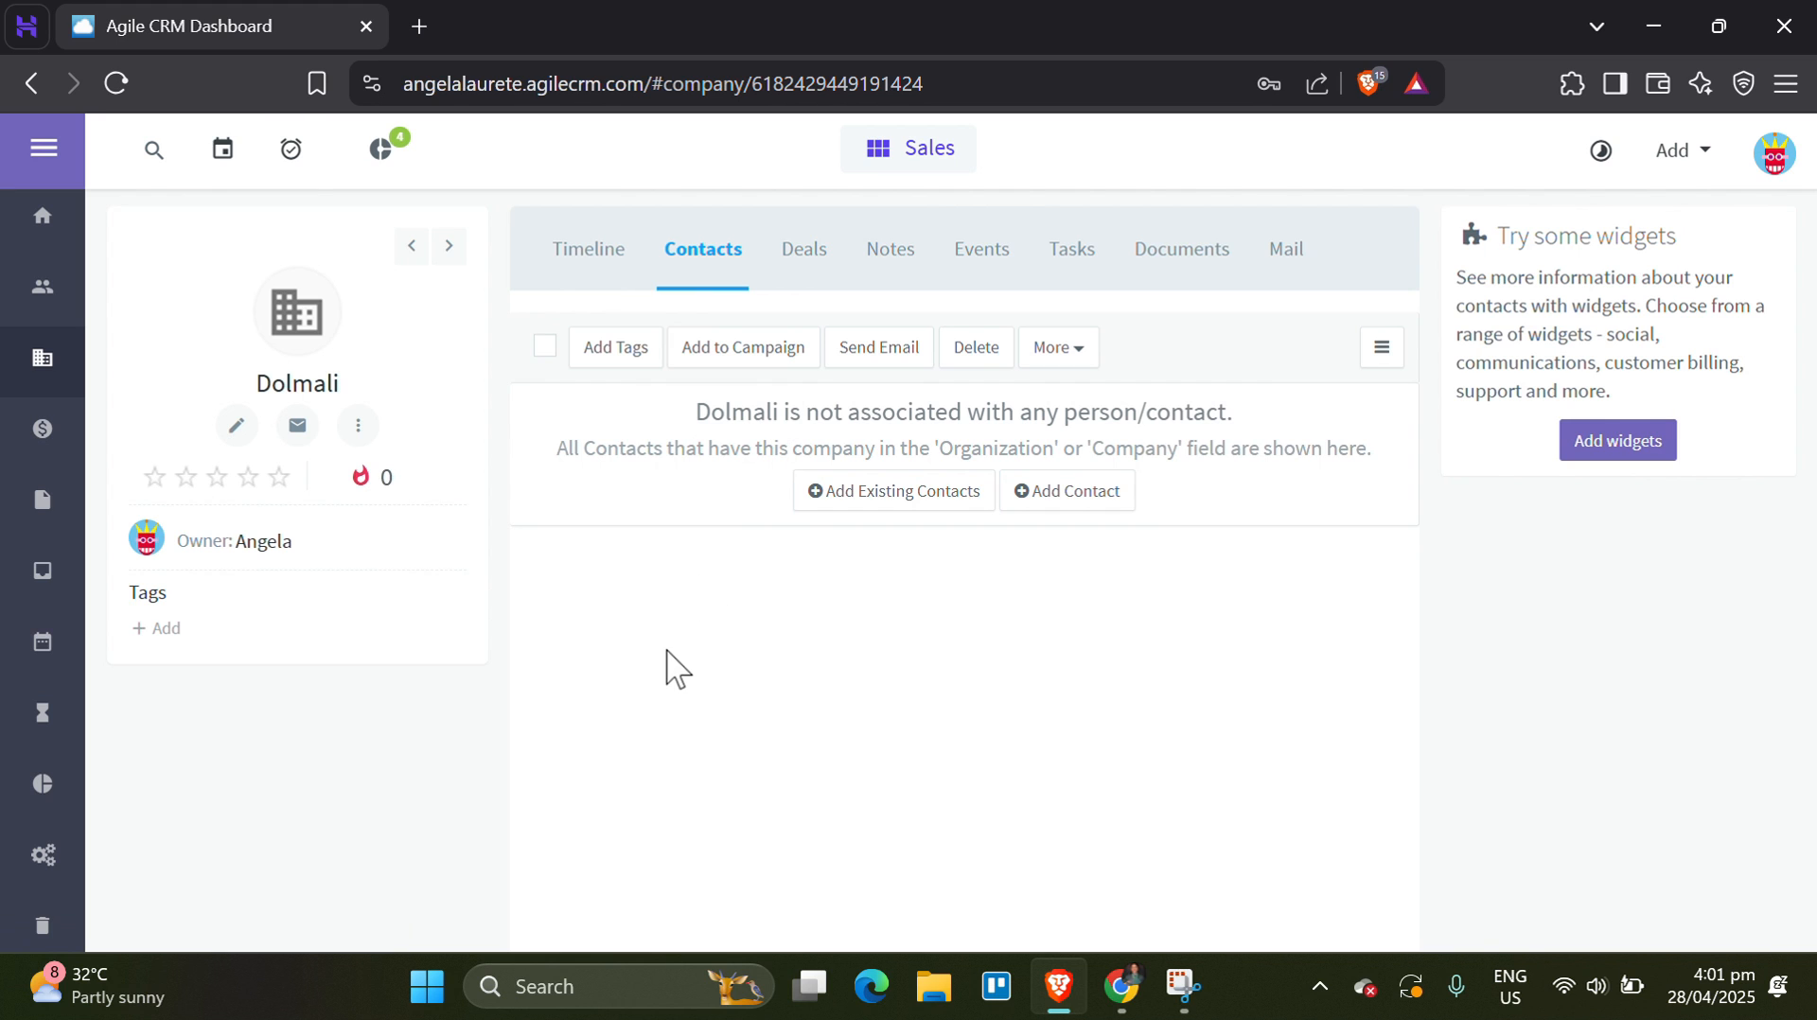
# Move the deal "This is a deal of lifetime" to the Proposal milestone, and look at its timeline, notes and documents.
pyautogui.click(32, 450)
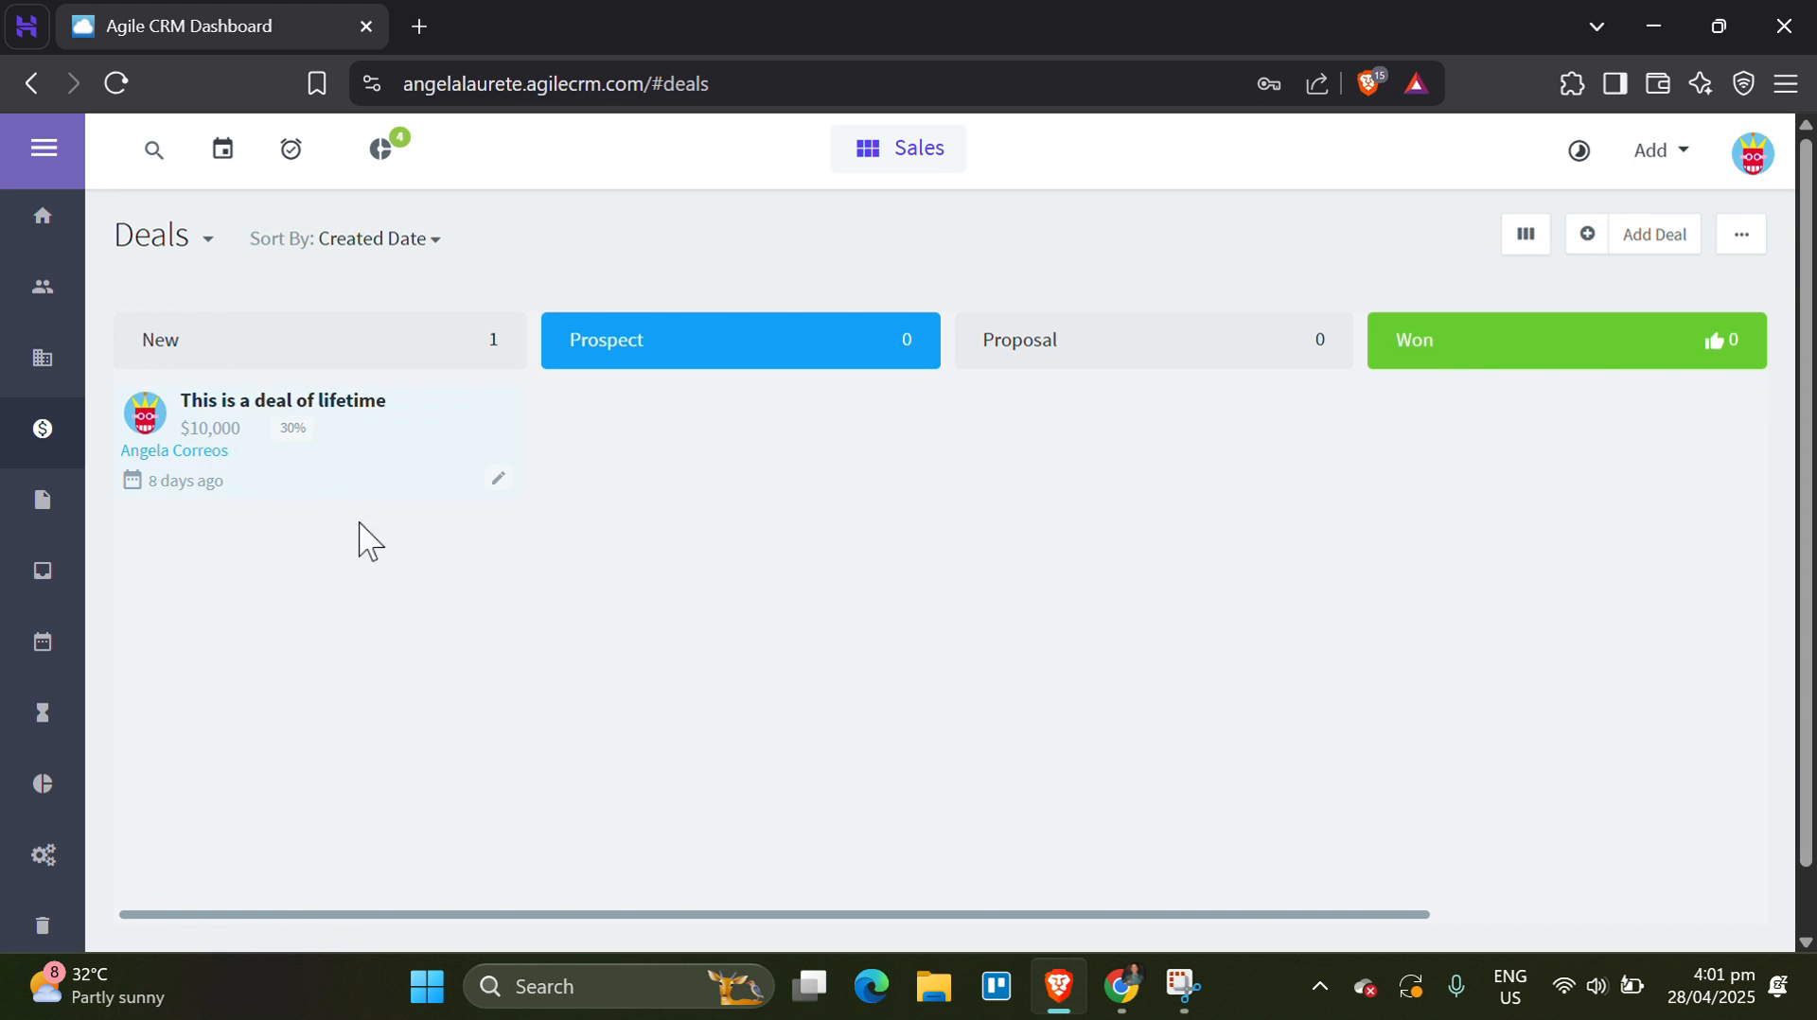
pyautogui.moveTo(211, 458); pyautogui.dragTo(1067, 466)
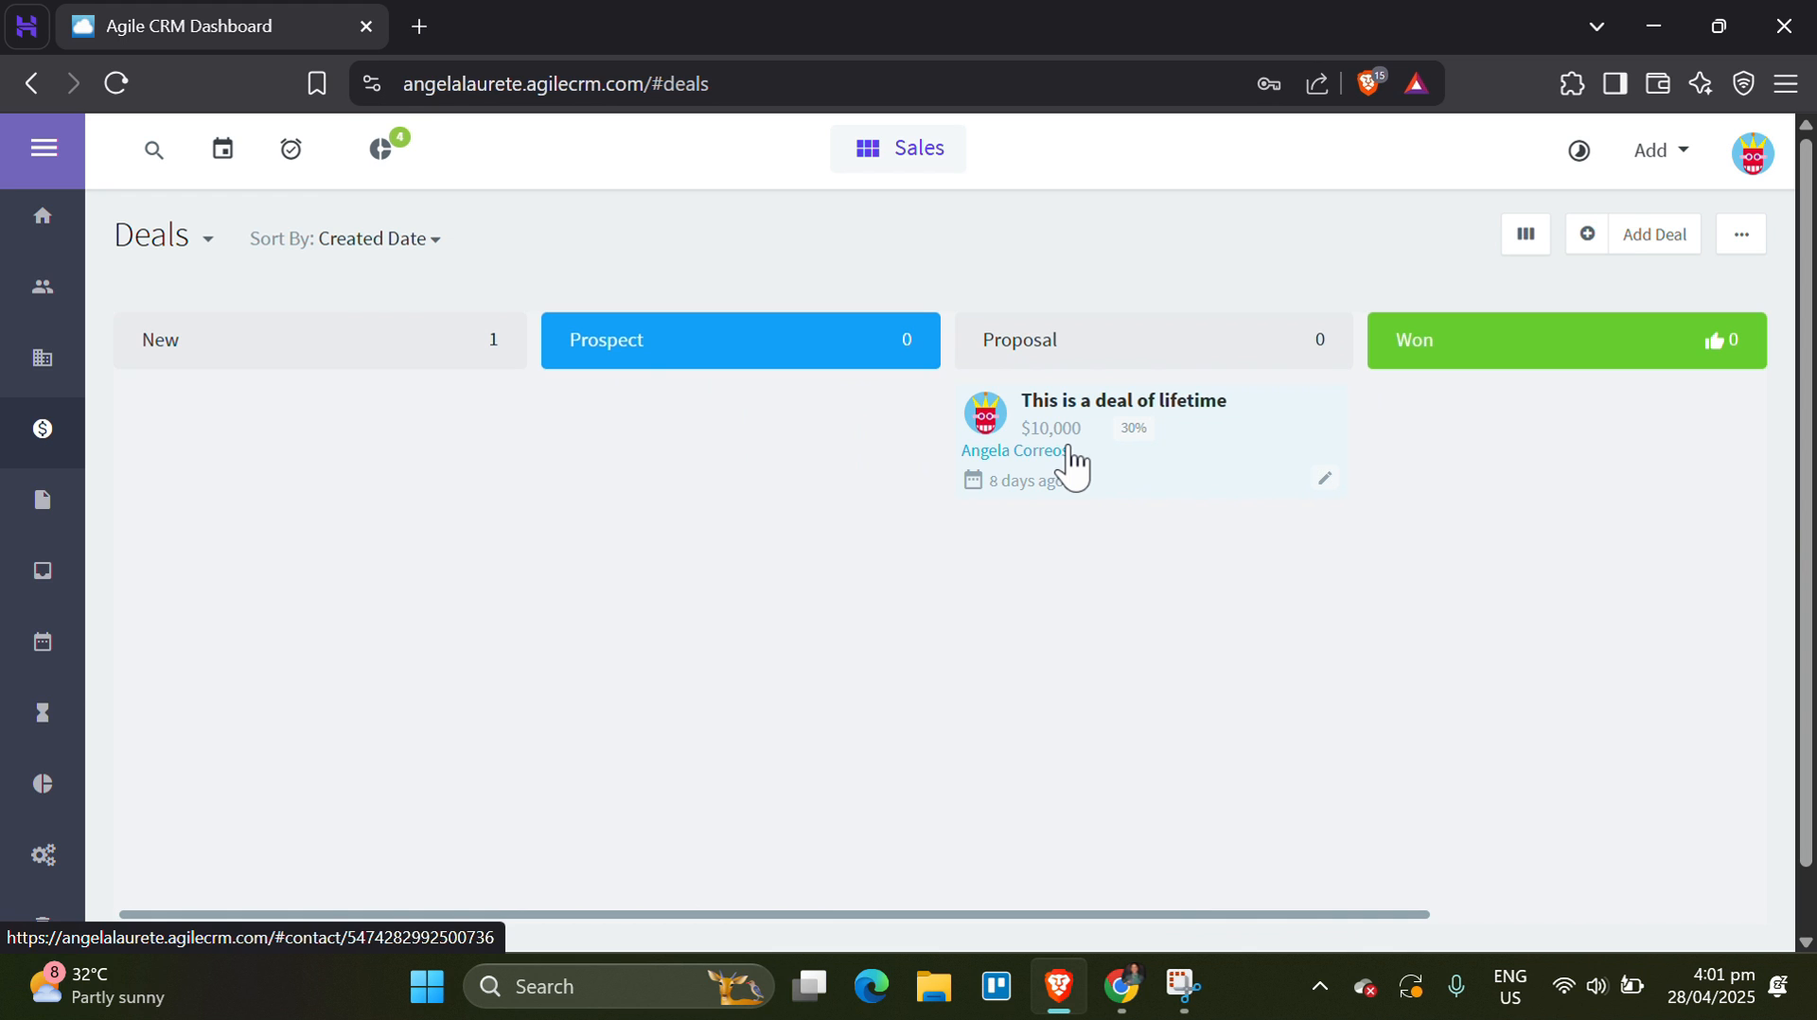
pyautogui.click(1058, 405)
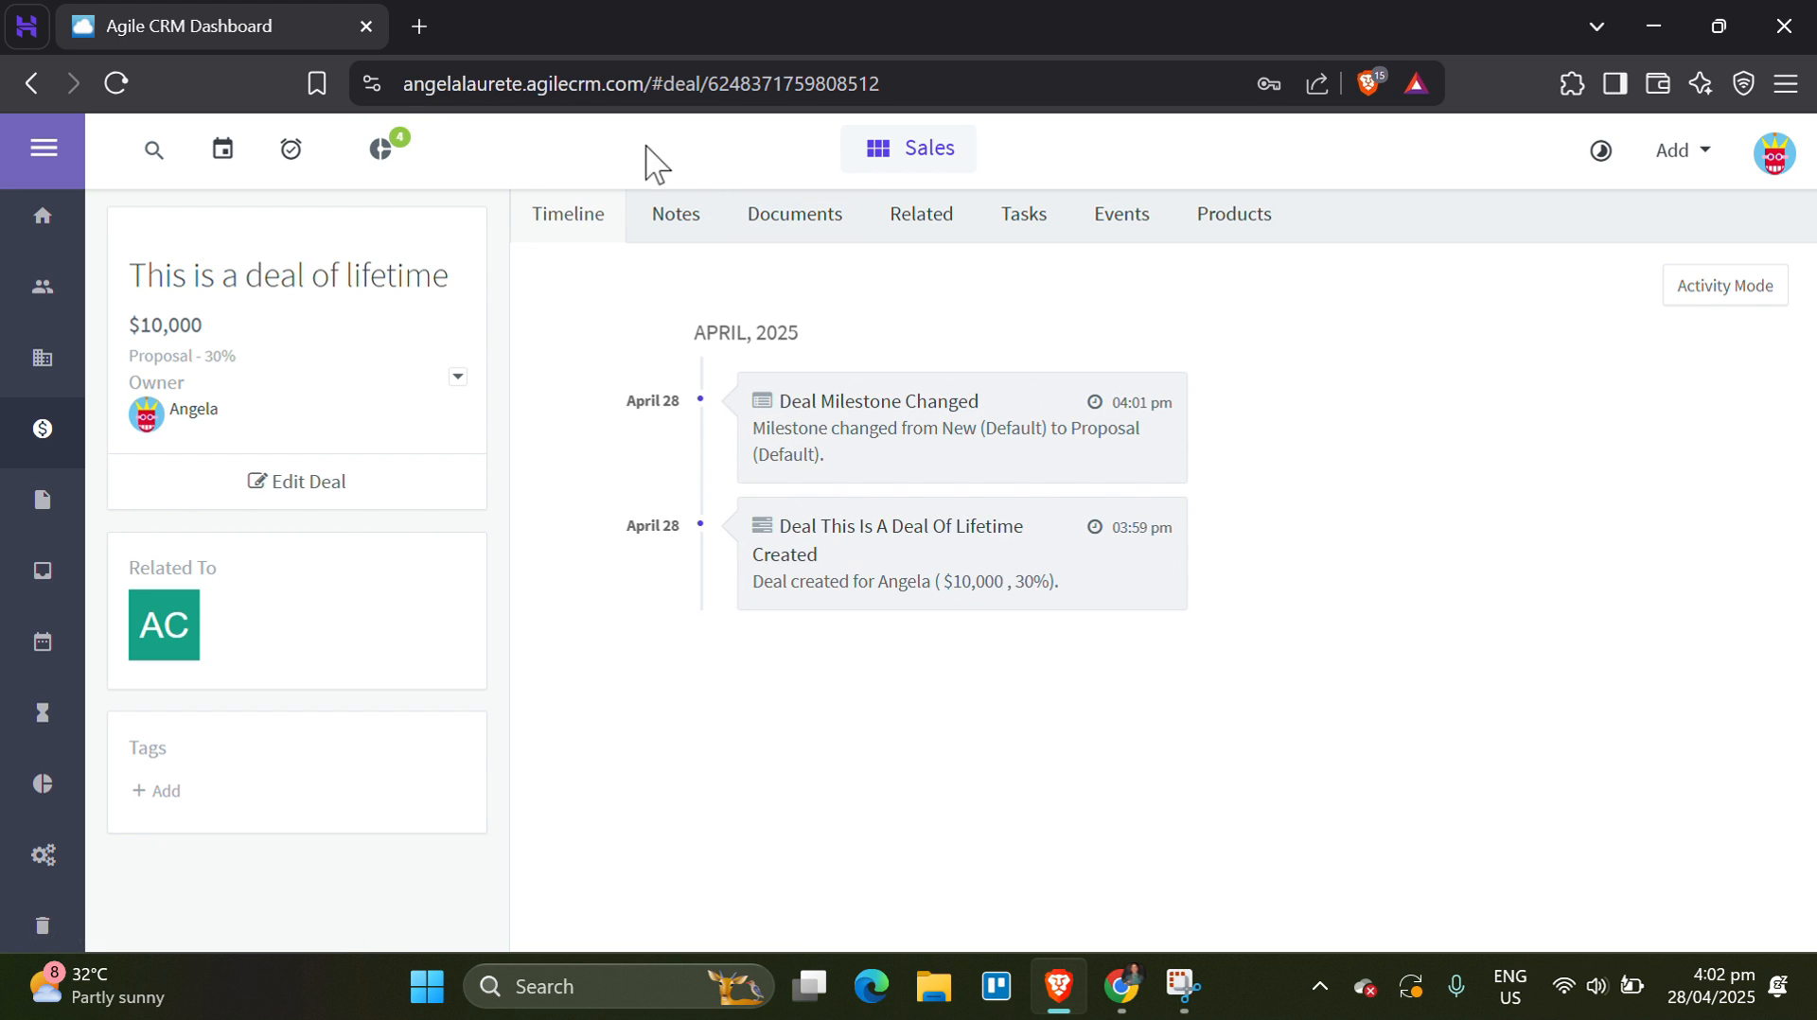
pyautogui.click(674, 216)
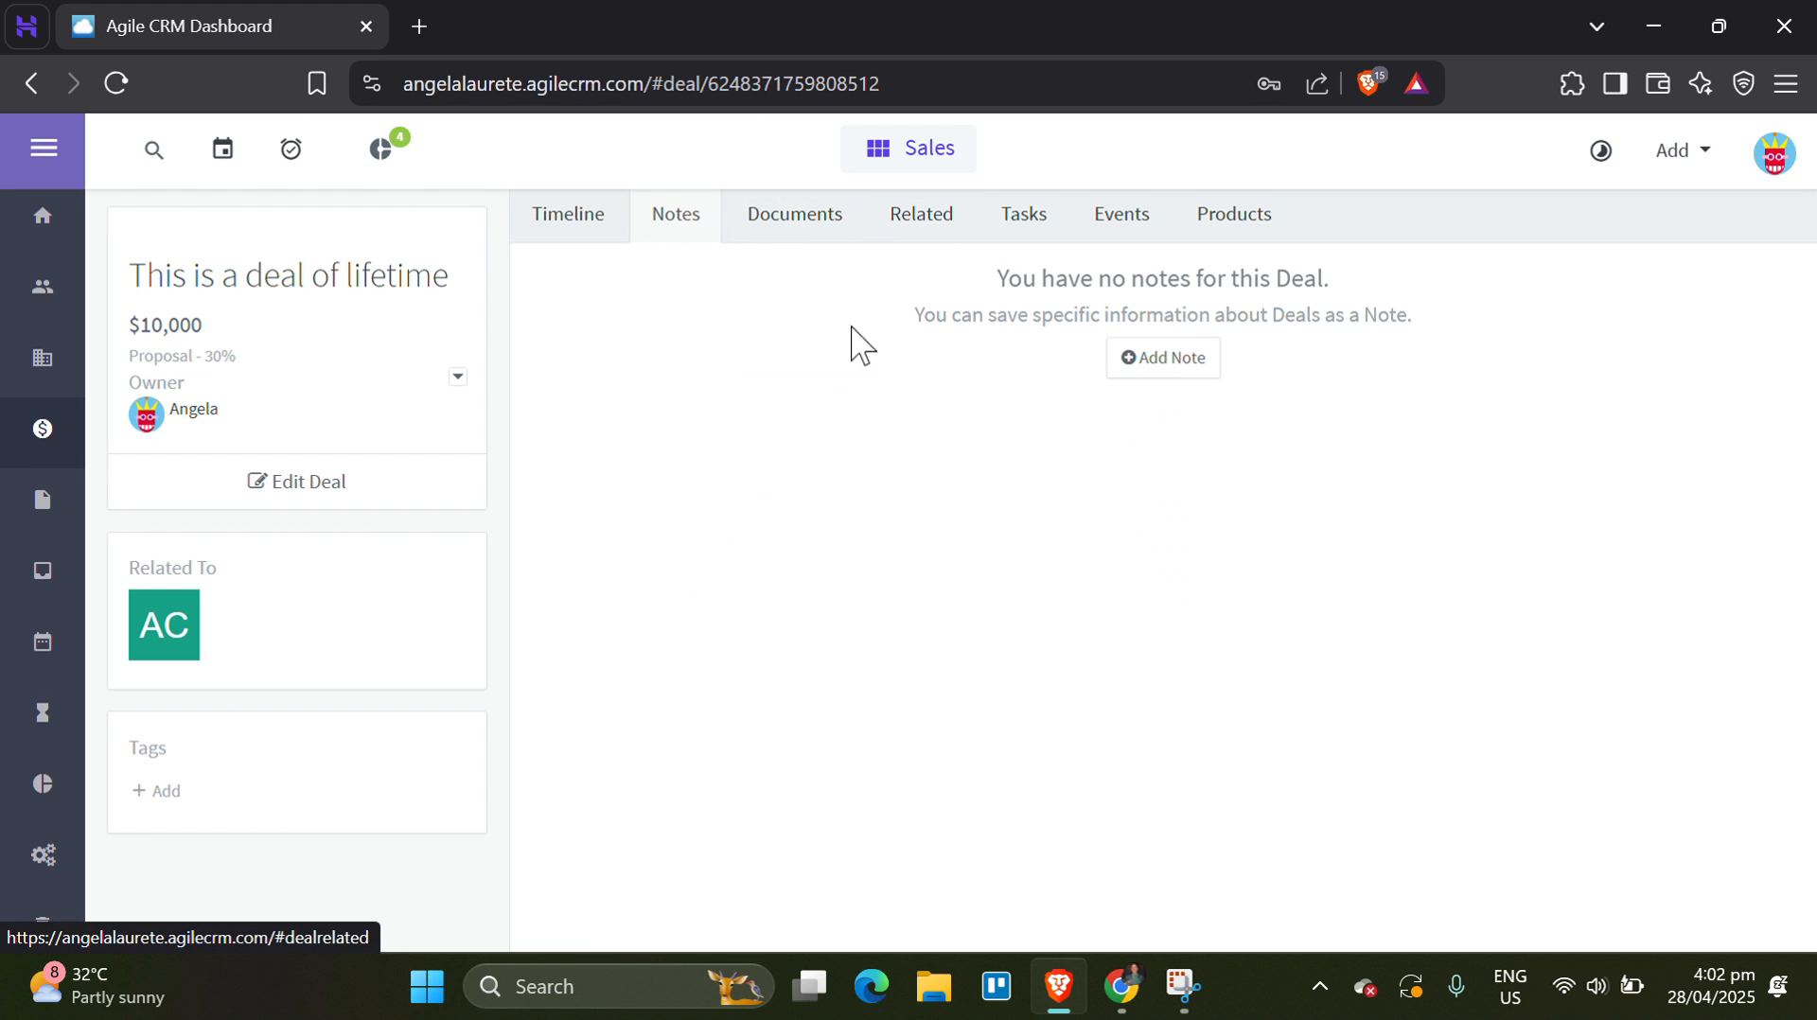
pyautogui.click(797, 219)
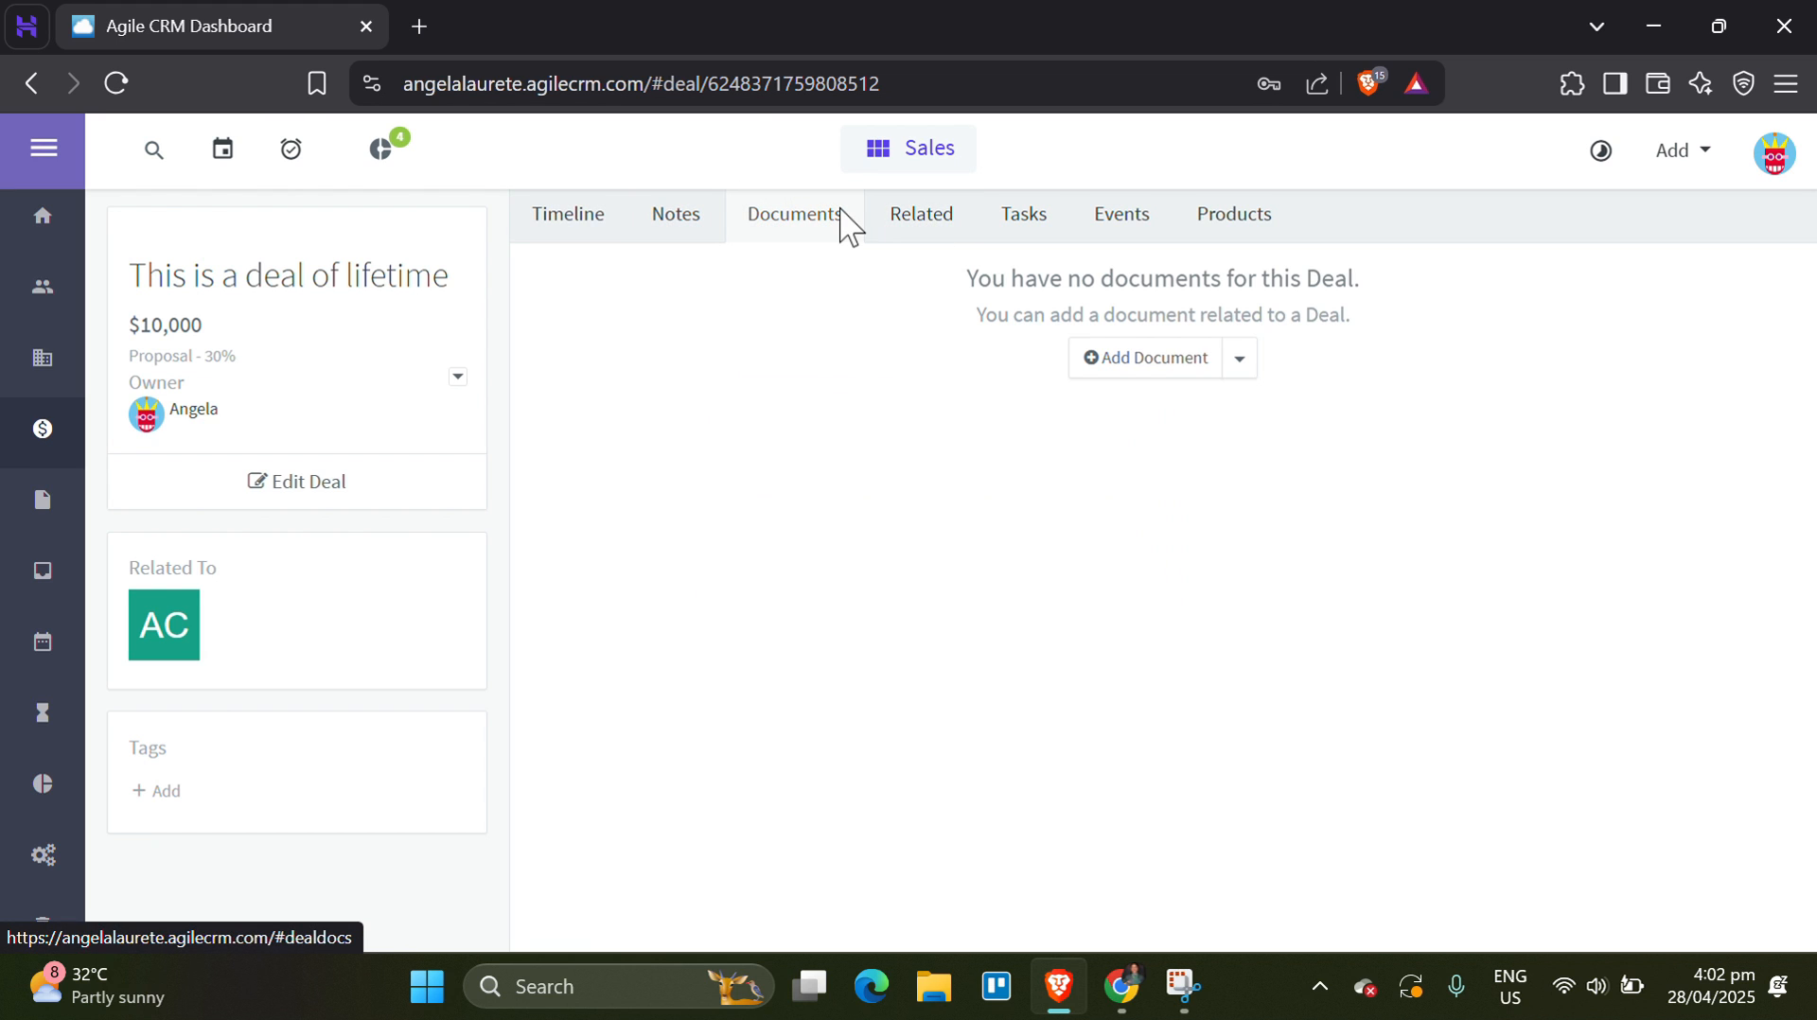
# Look at the documents section and the Online Calendar preferences, dismissing the platform notice.
pyautogui.click(41, 510)
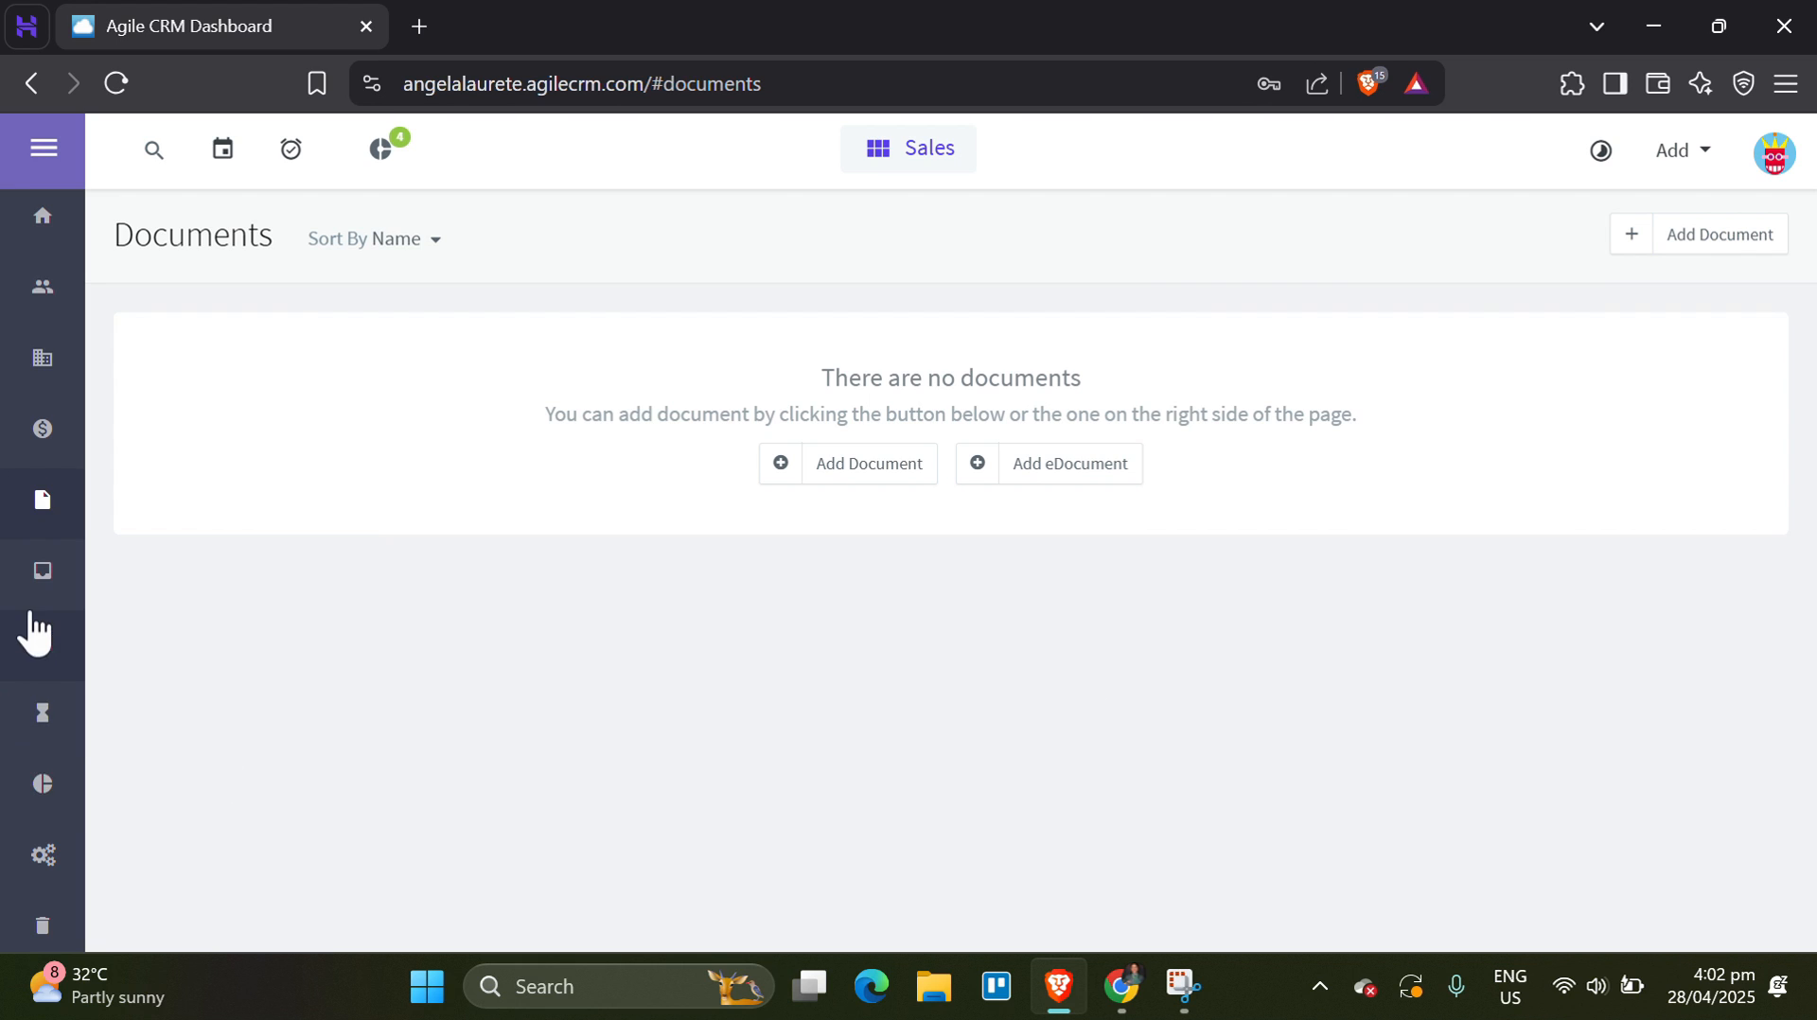
pyautogui.click(42, 663)
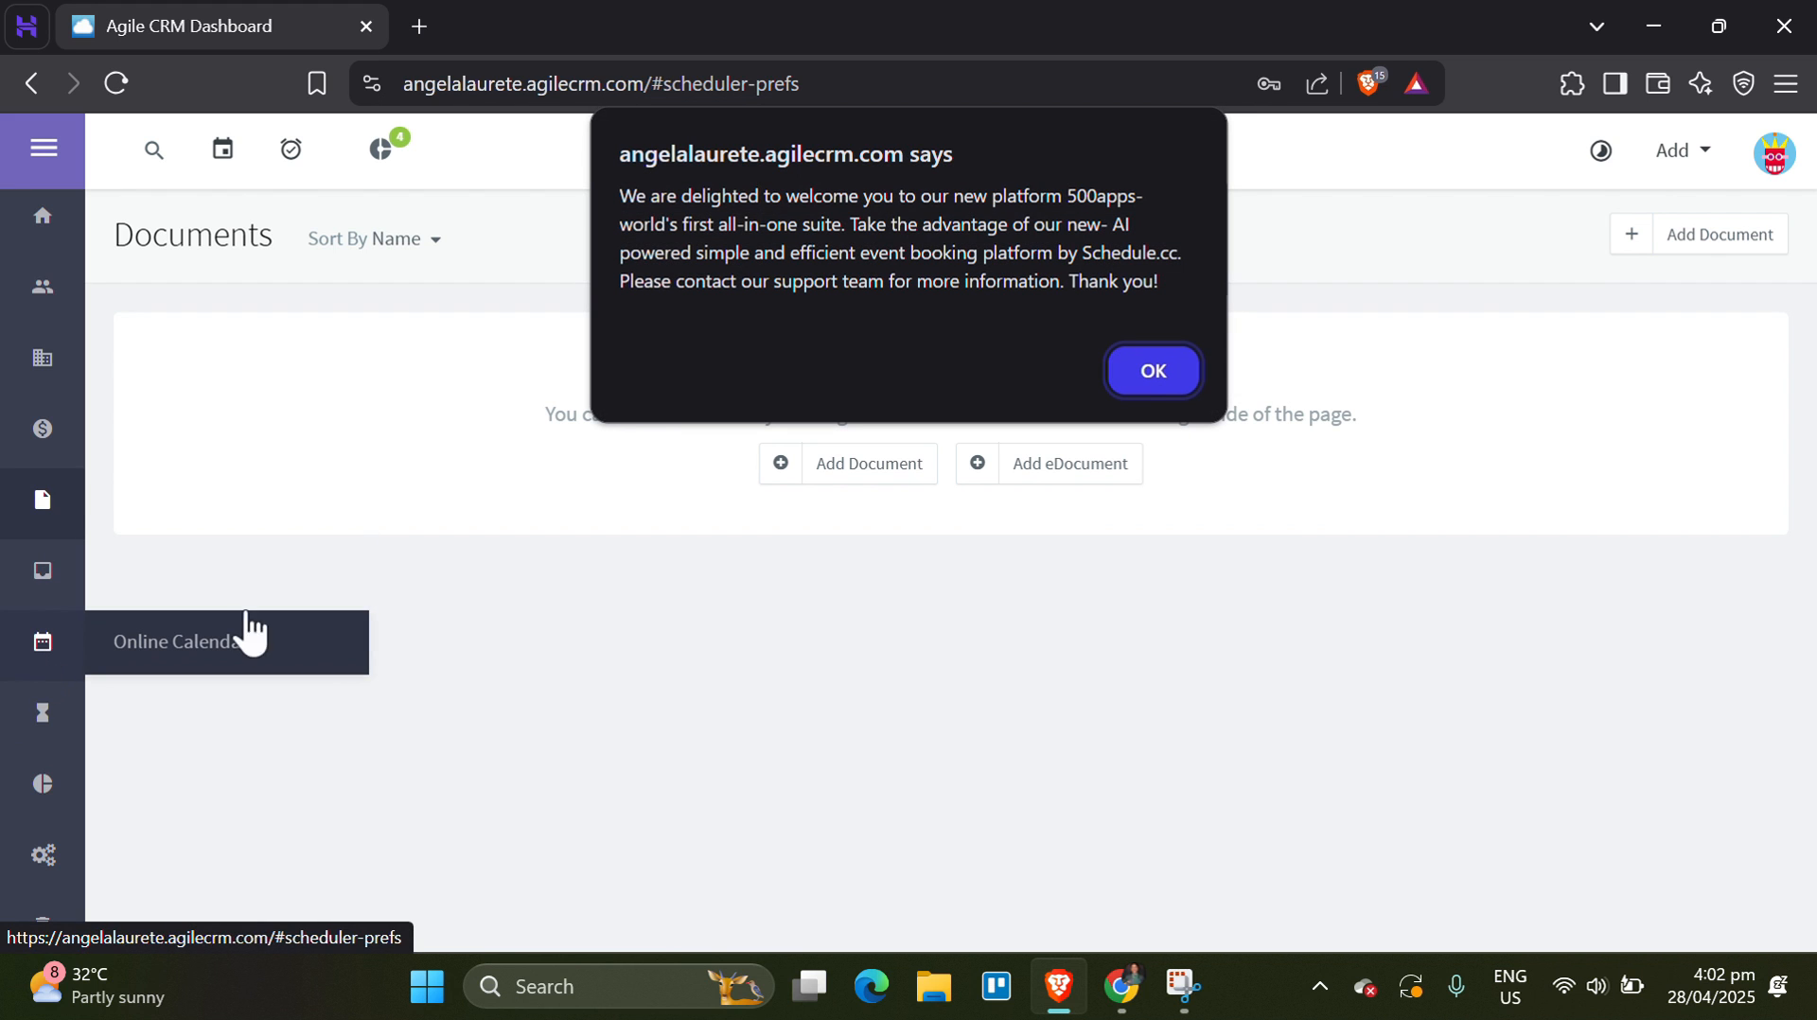
pyautogui.click(1147, 379)
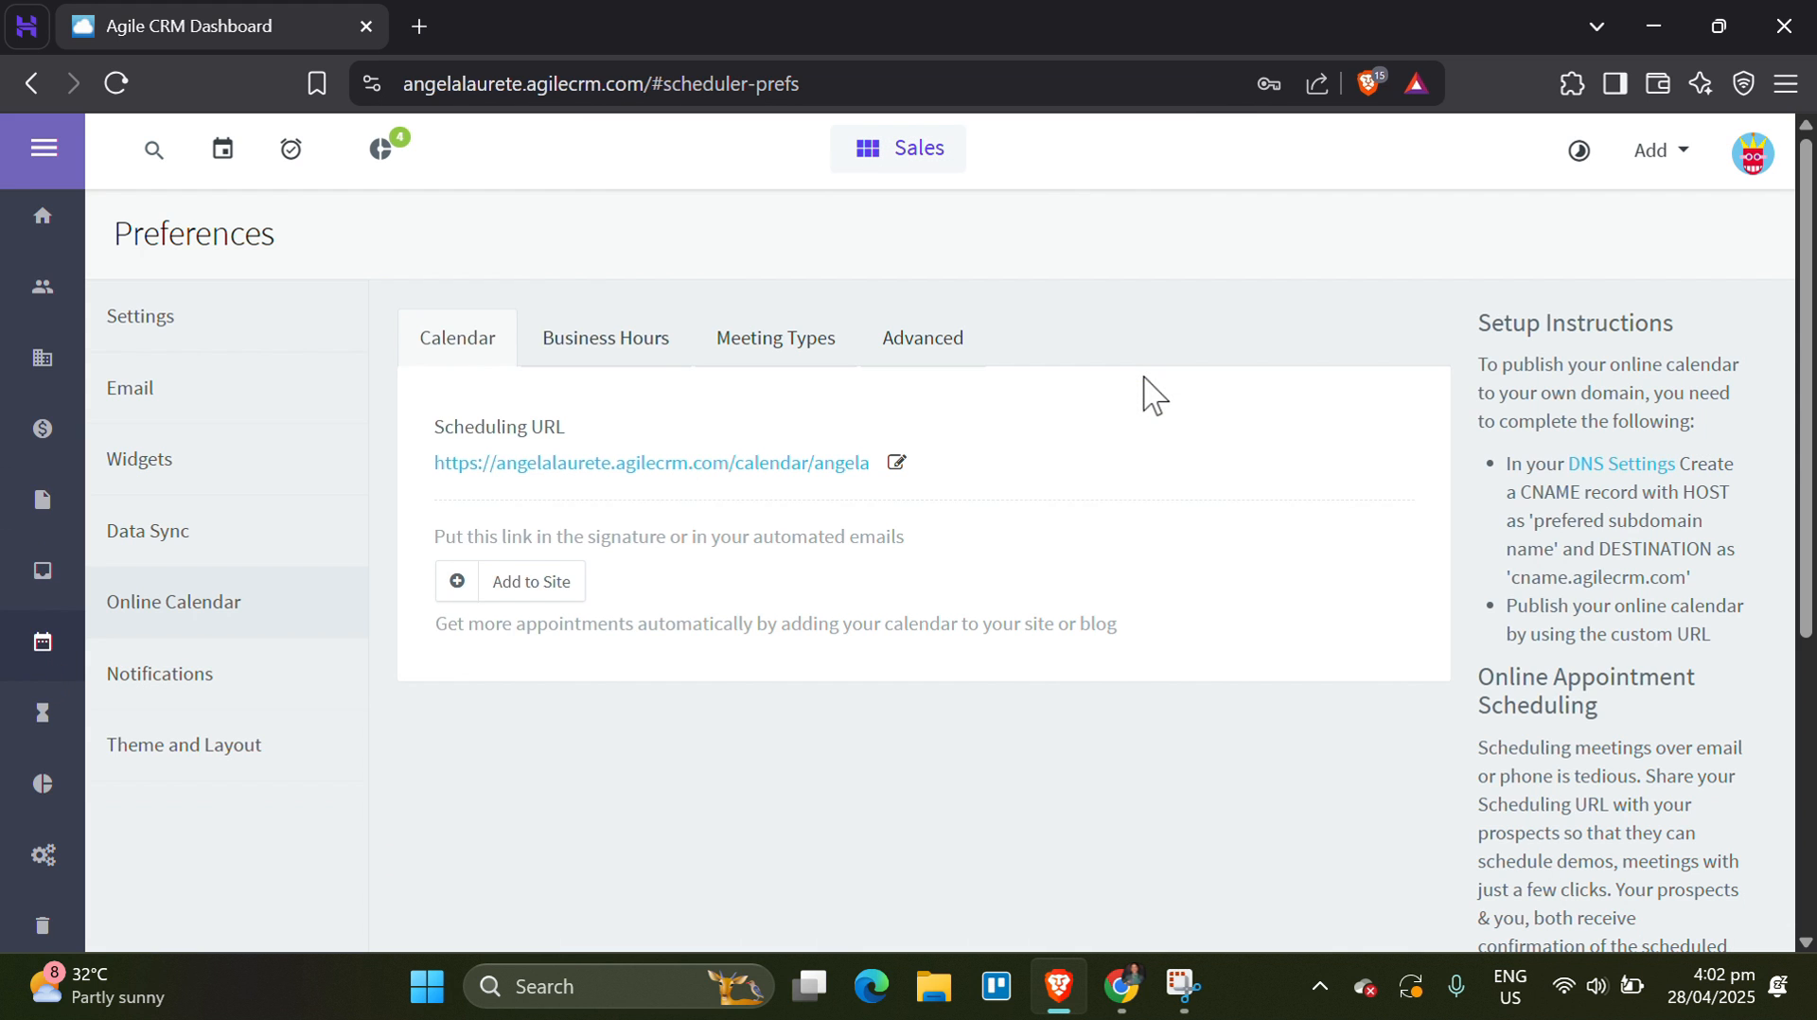
# Open the public scheduling page and select the 30-minute "let's keep it short" slot on April 29, 2025 at 20:00.
pyautogui.click(630, 464)
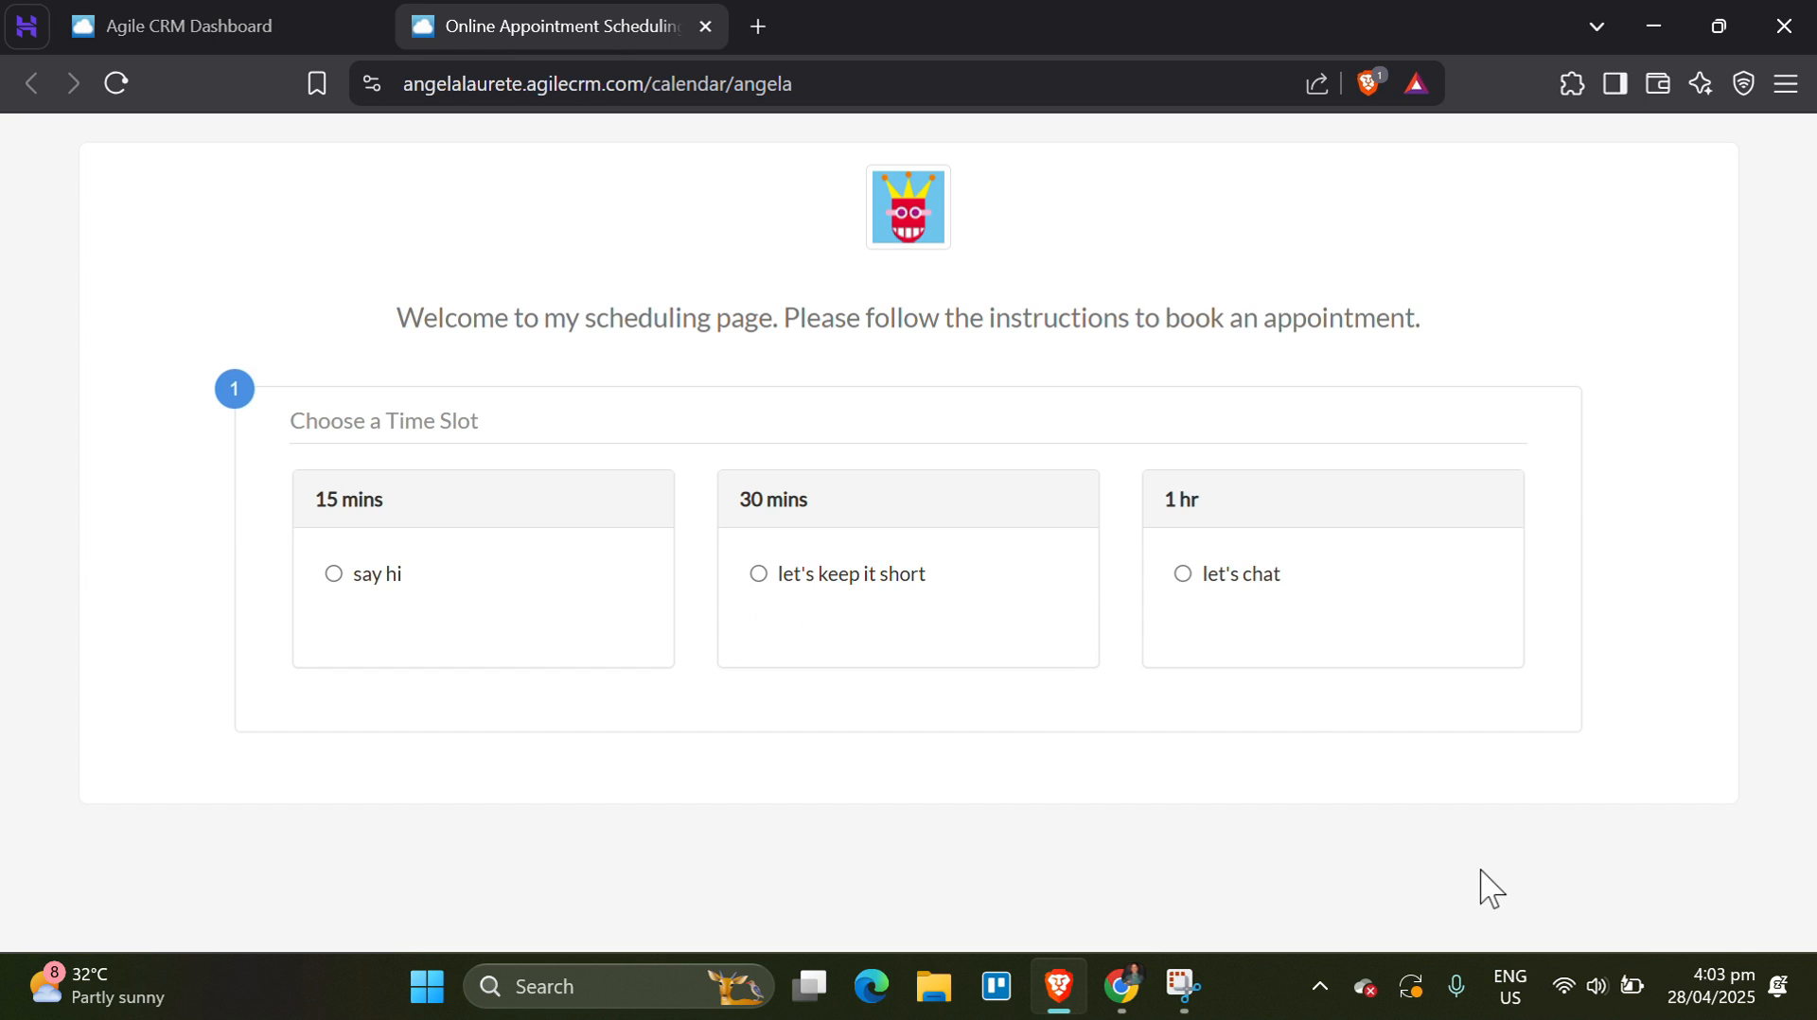
pyautogui.click(760, 575)
pyautogui.click(433, 716)
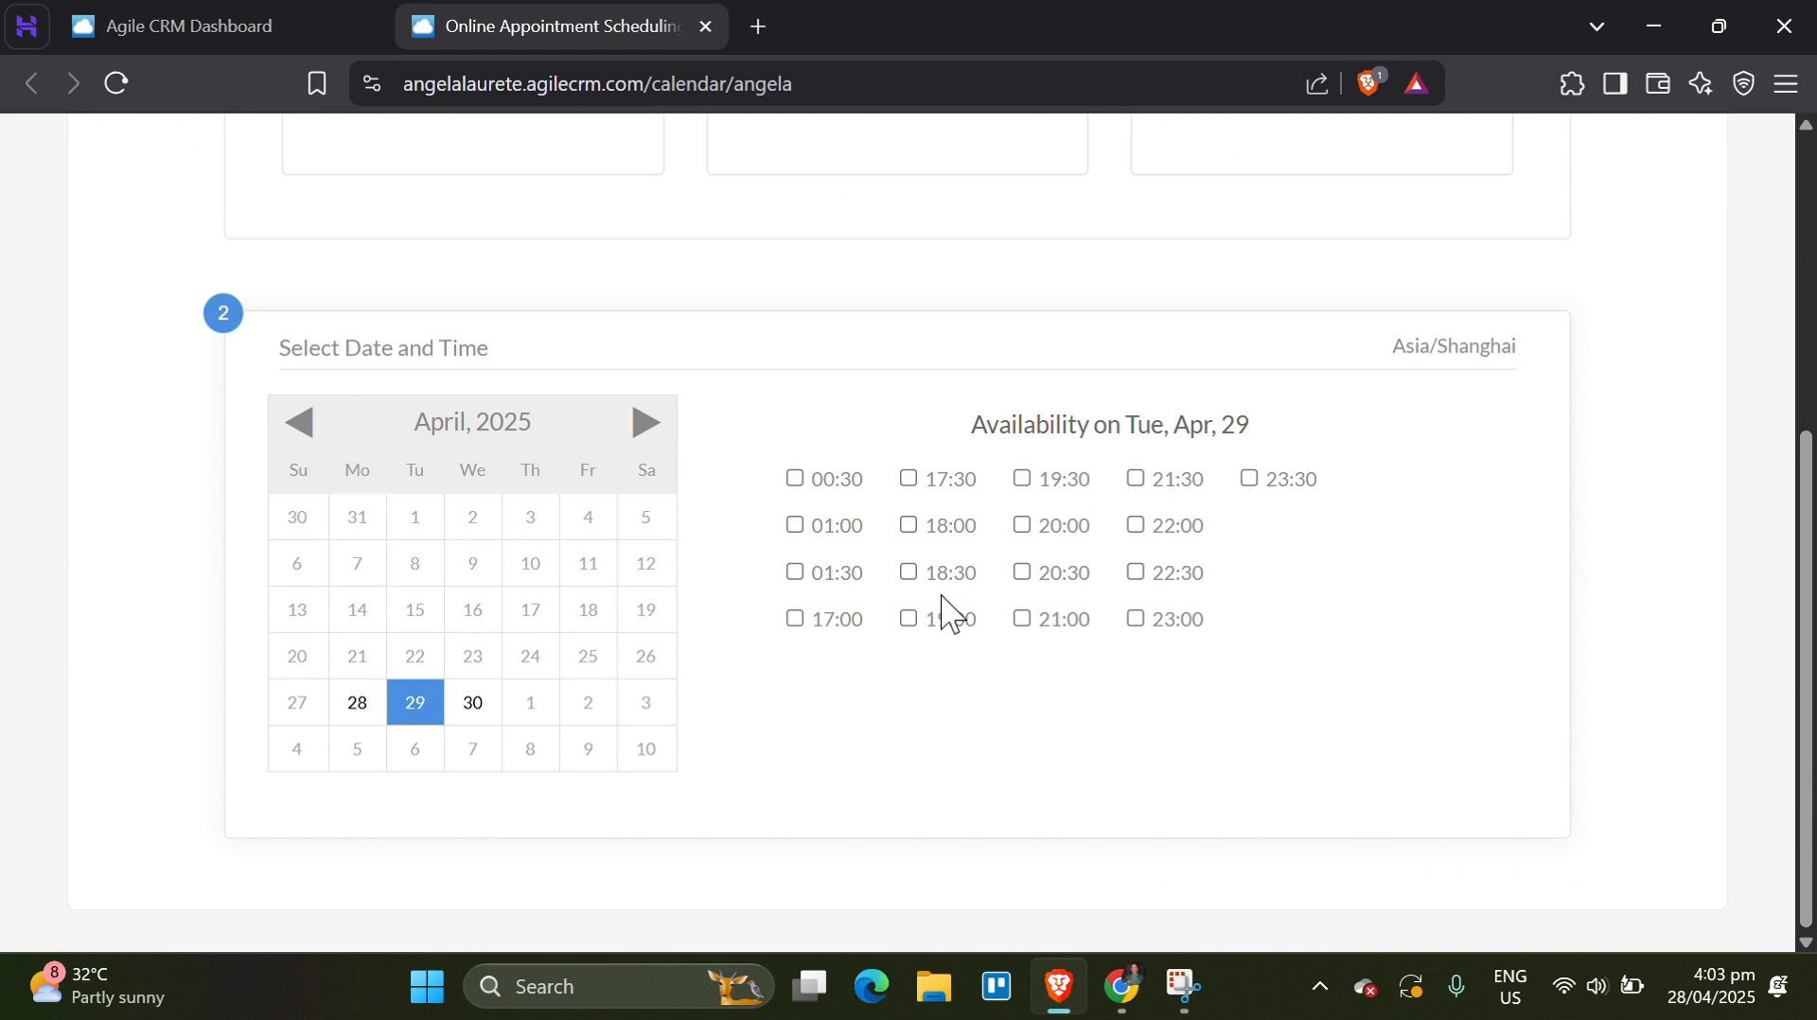
pyautogui.click(1023, 530)
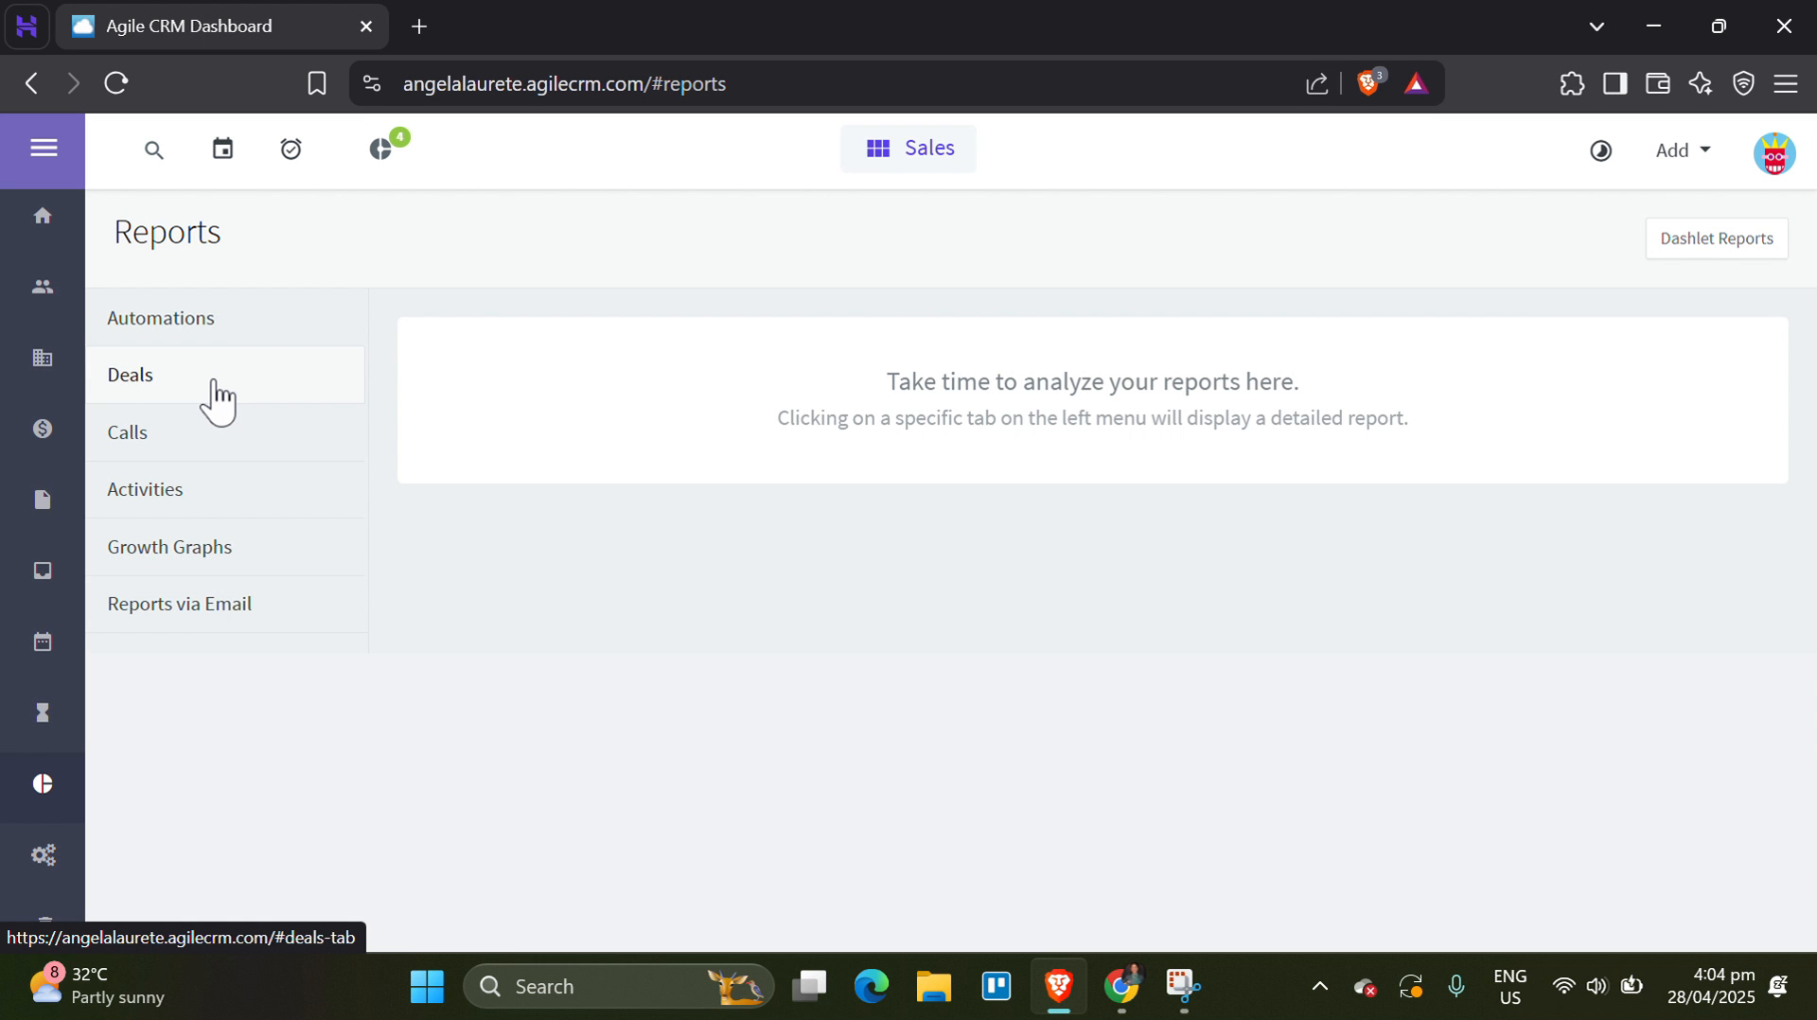
# Open the Incoming Deals report and look through the other deal reports and report categories.
pyautogui.click(214, 382)
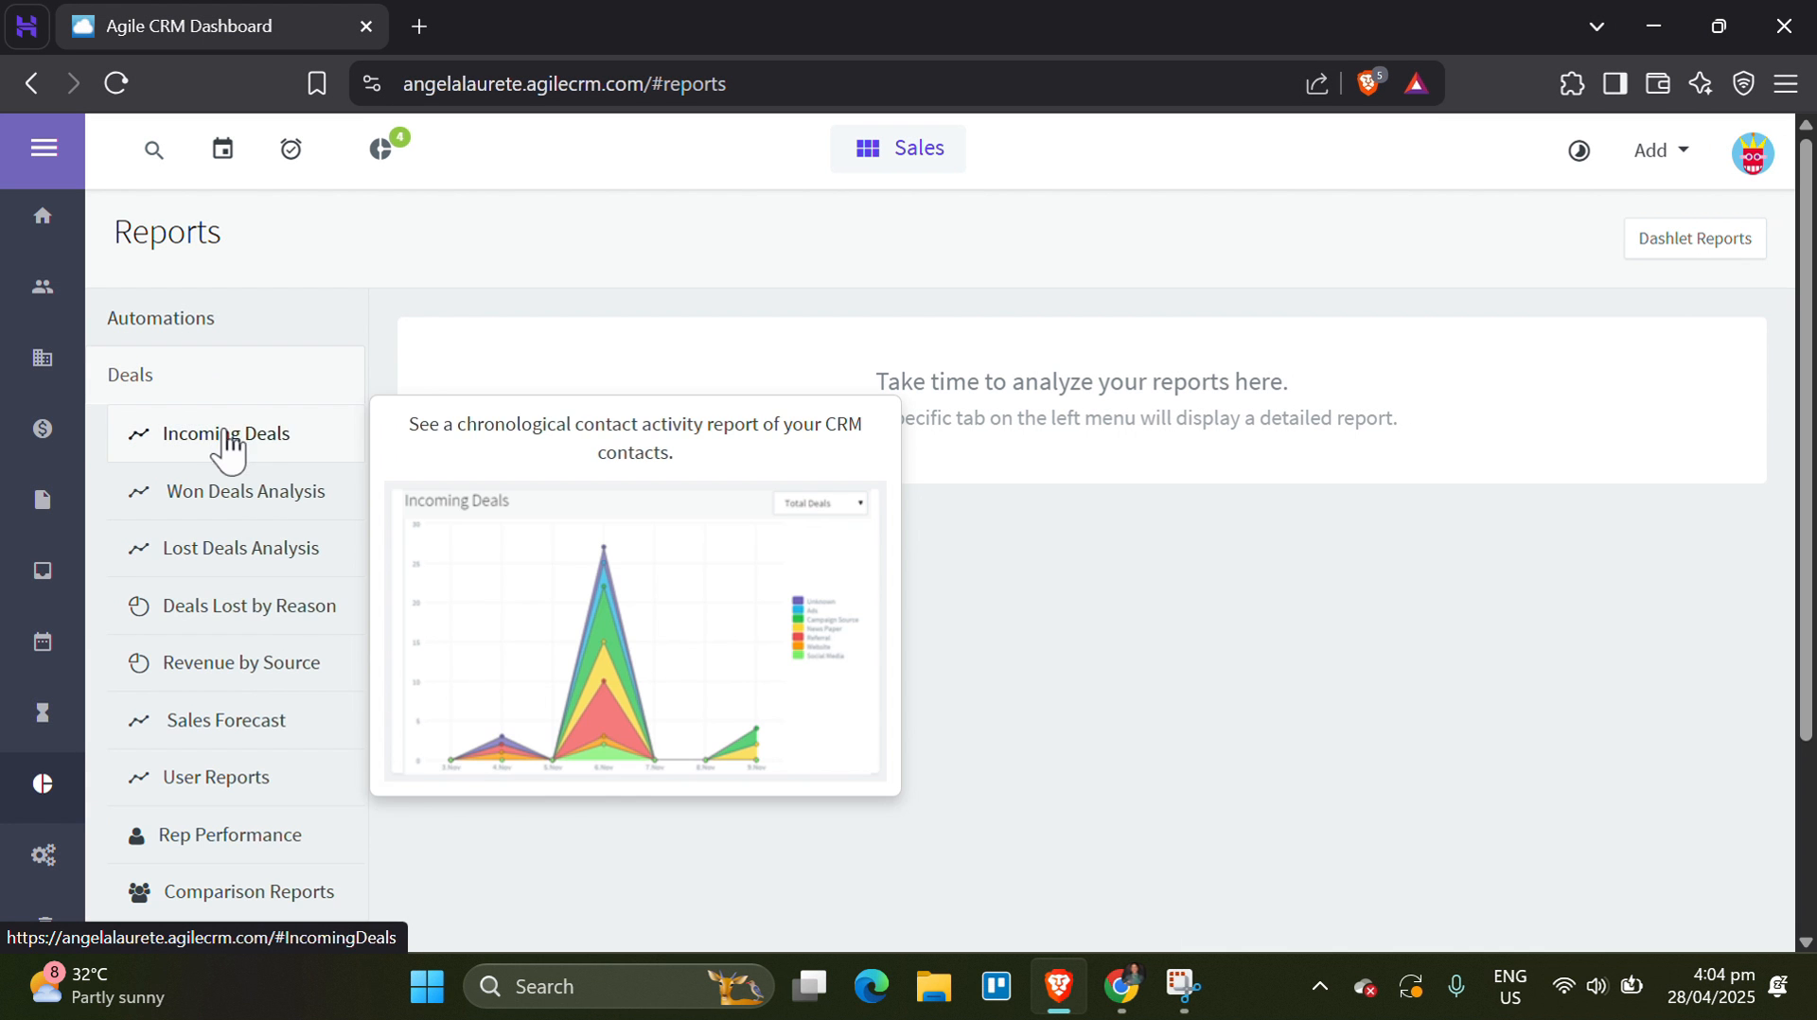
pyautogui.click(245, 374)
pyautogui.click(245, 375)
pyautogui.click(220, 444)
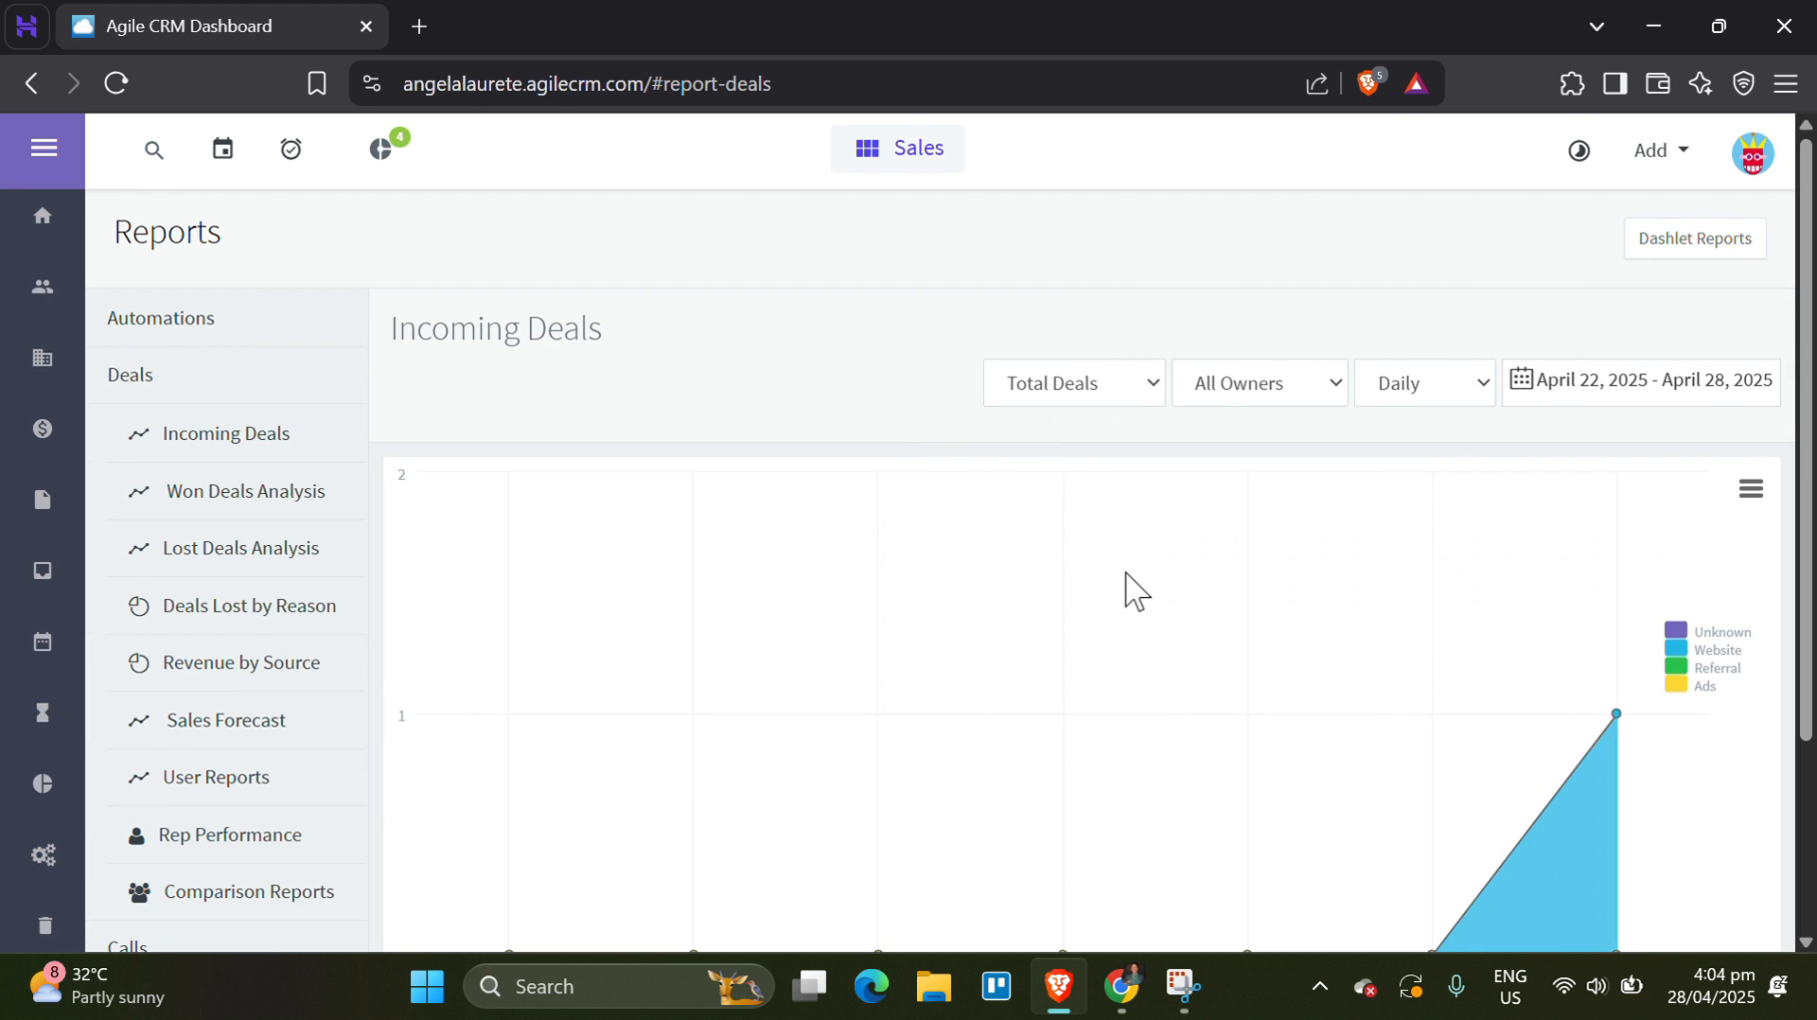
pyautogui.moveTo(280, 721)
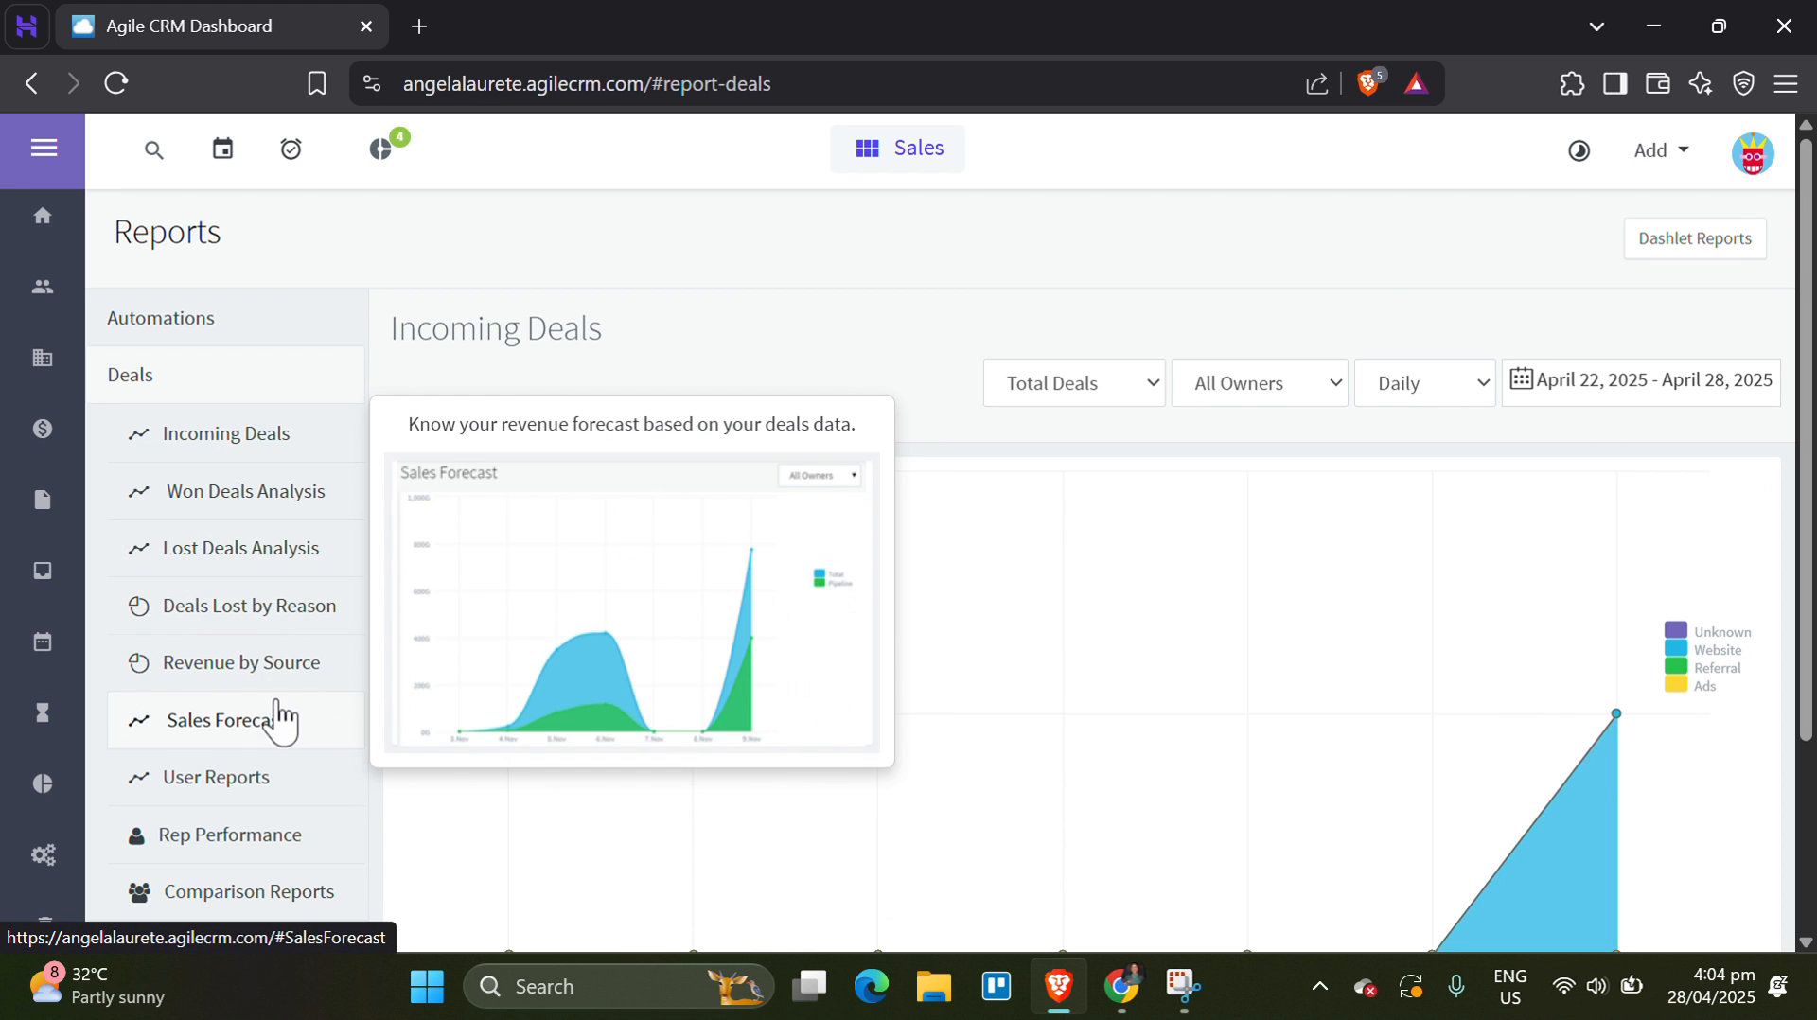
pyautogui.scroll(-3, 280, 721)
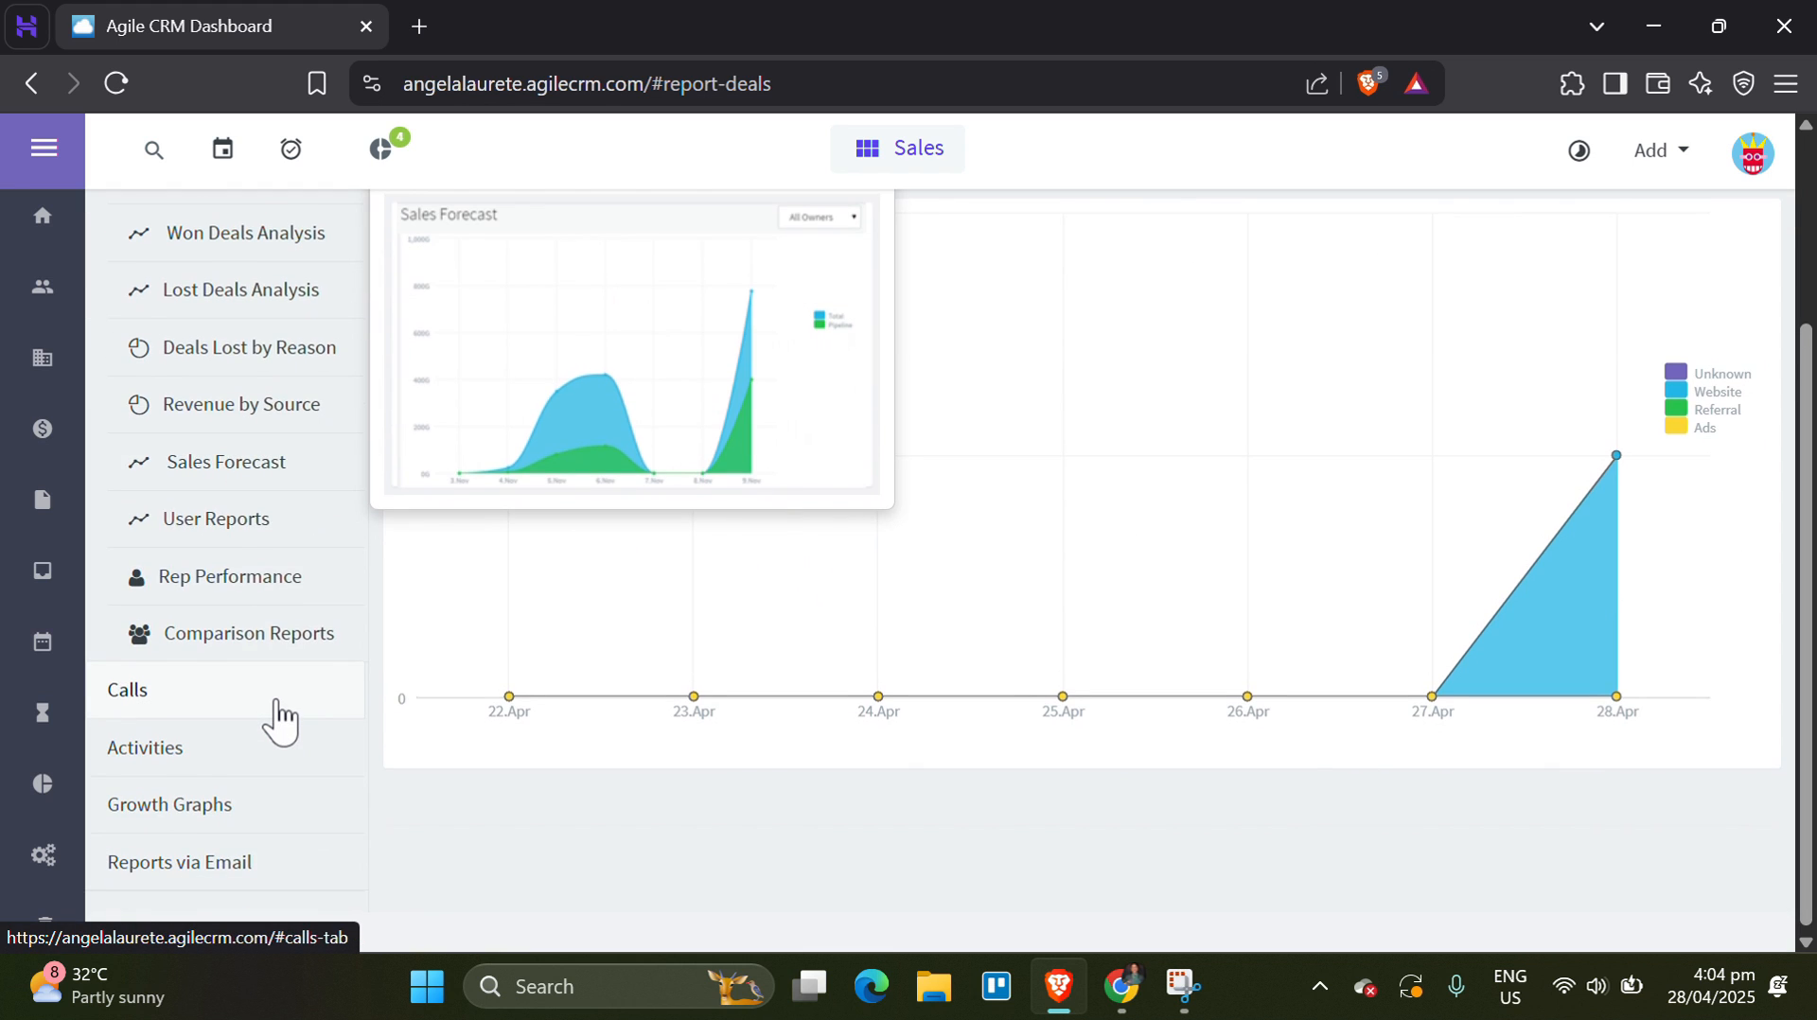
pyautogui.scroll(3, 1188, 558)
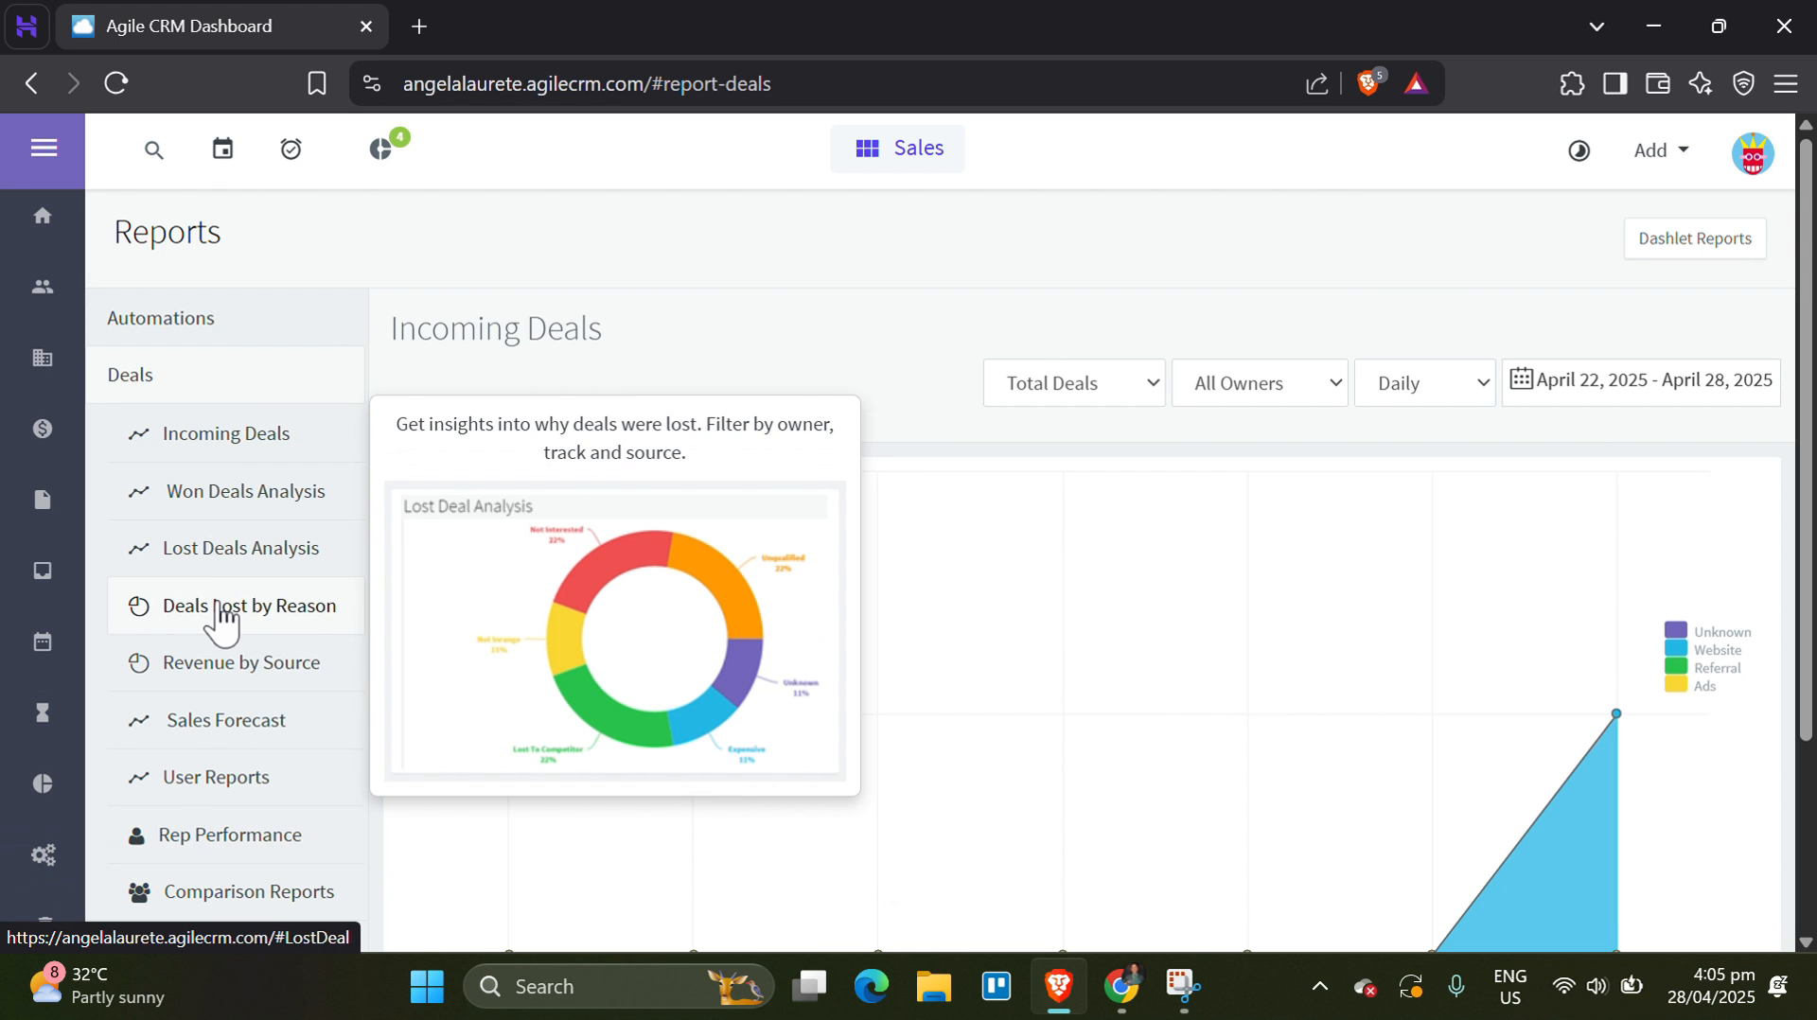
# Start a new sales automation using the Contact Added trigger.
pyautogui.click(40, 859)
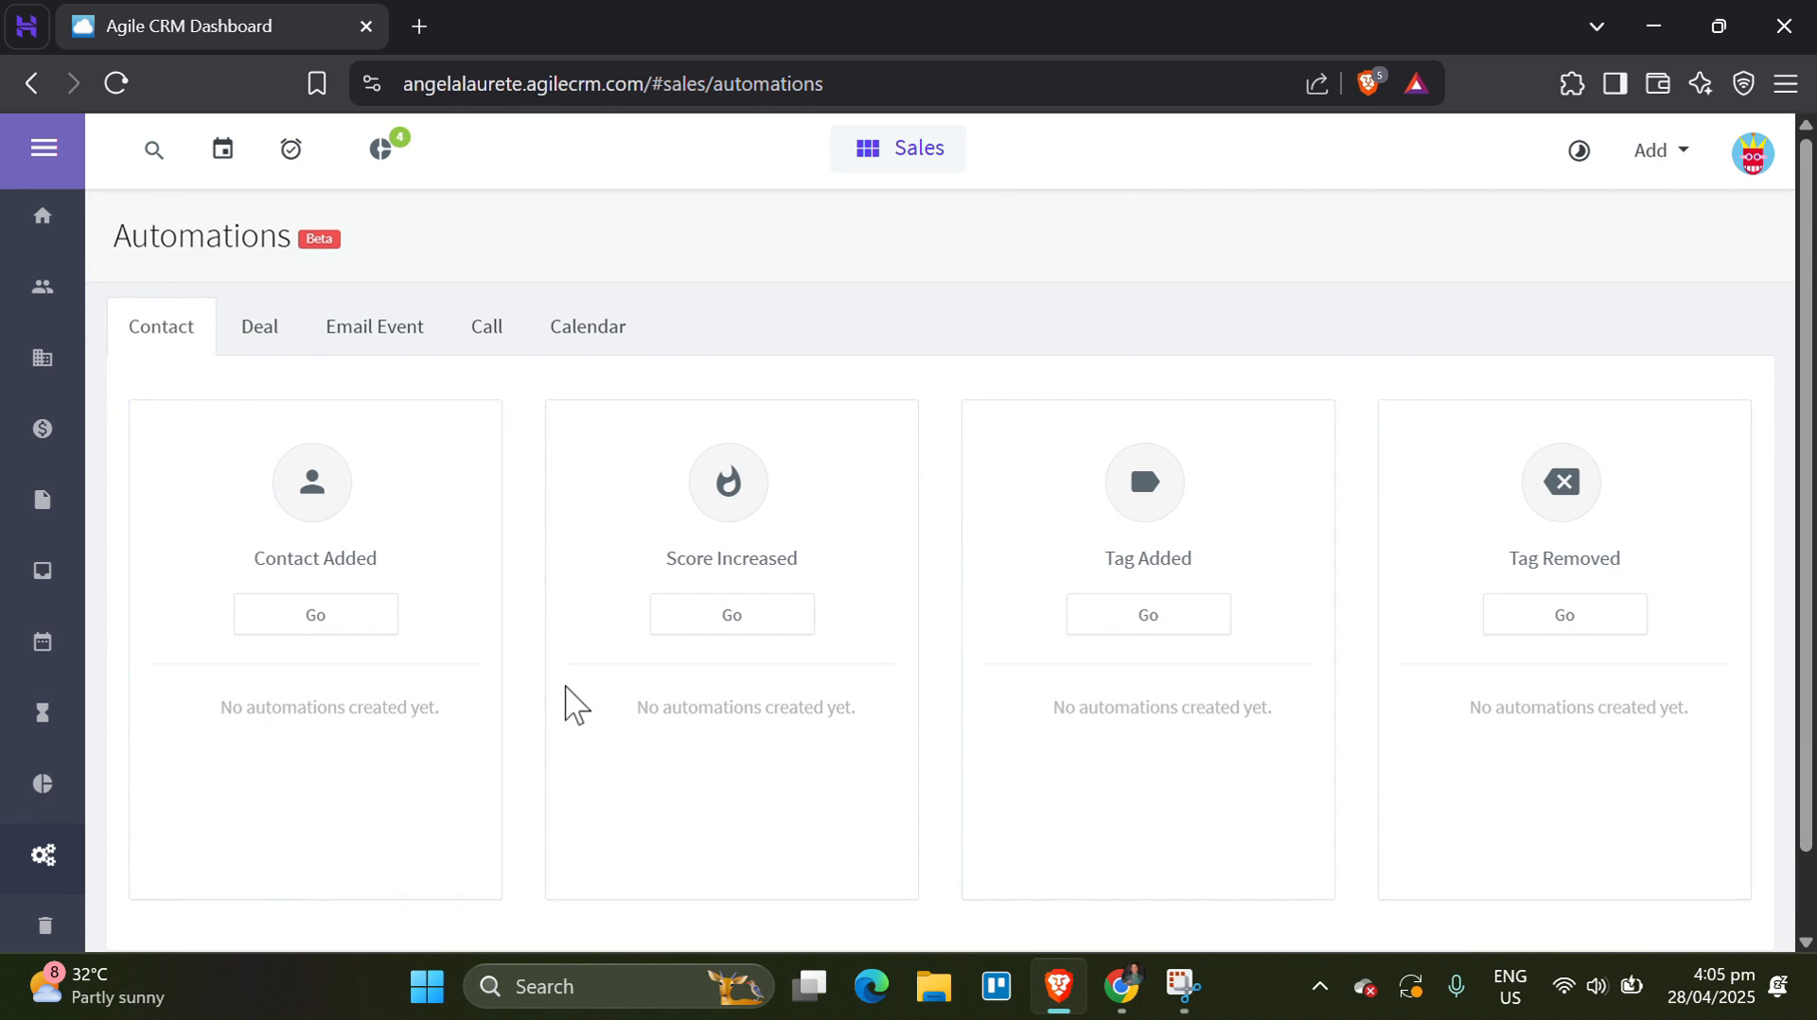
pyautogui.scroll(-1, 572, 705)
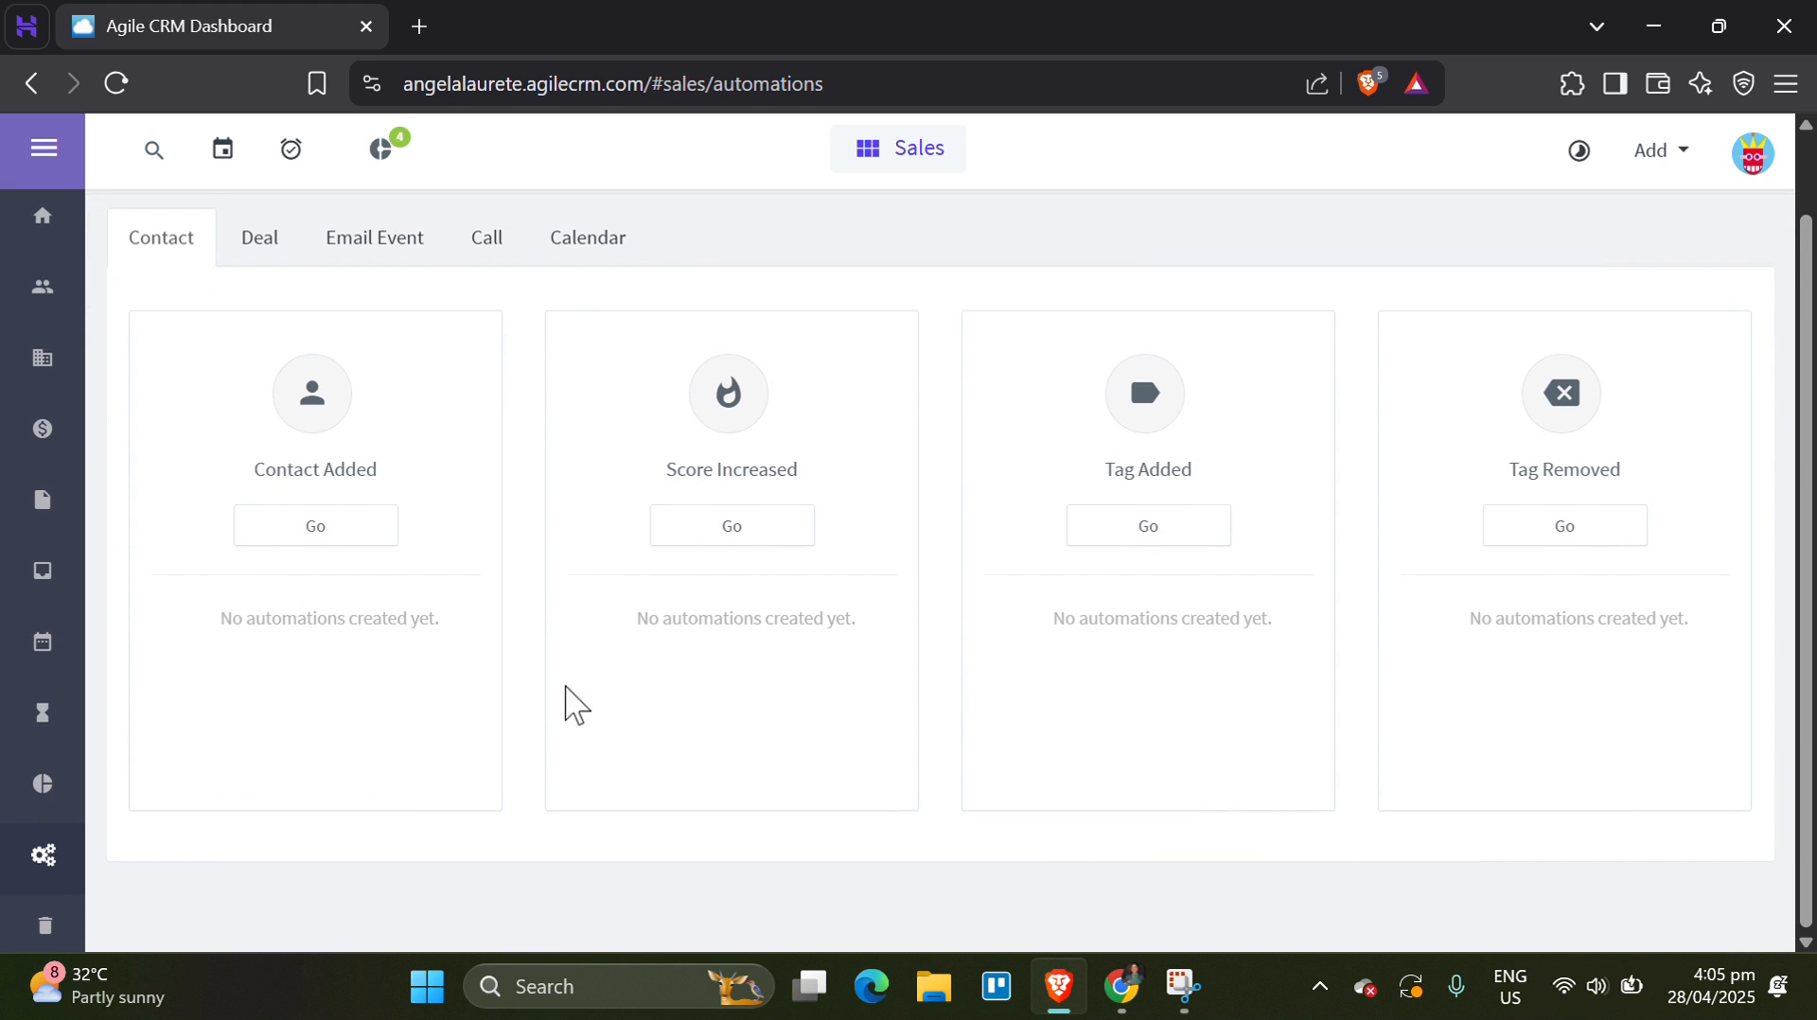
pyautogui.click(299, 536)
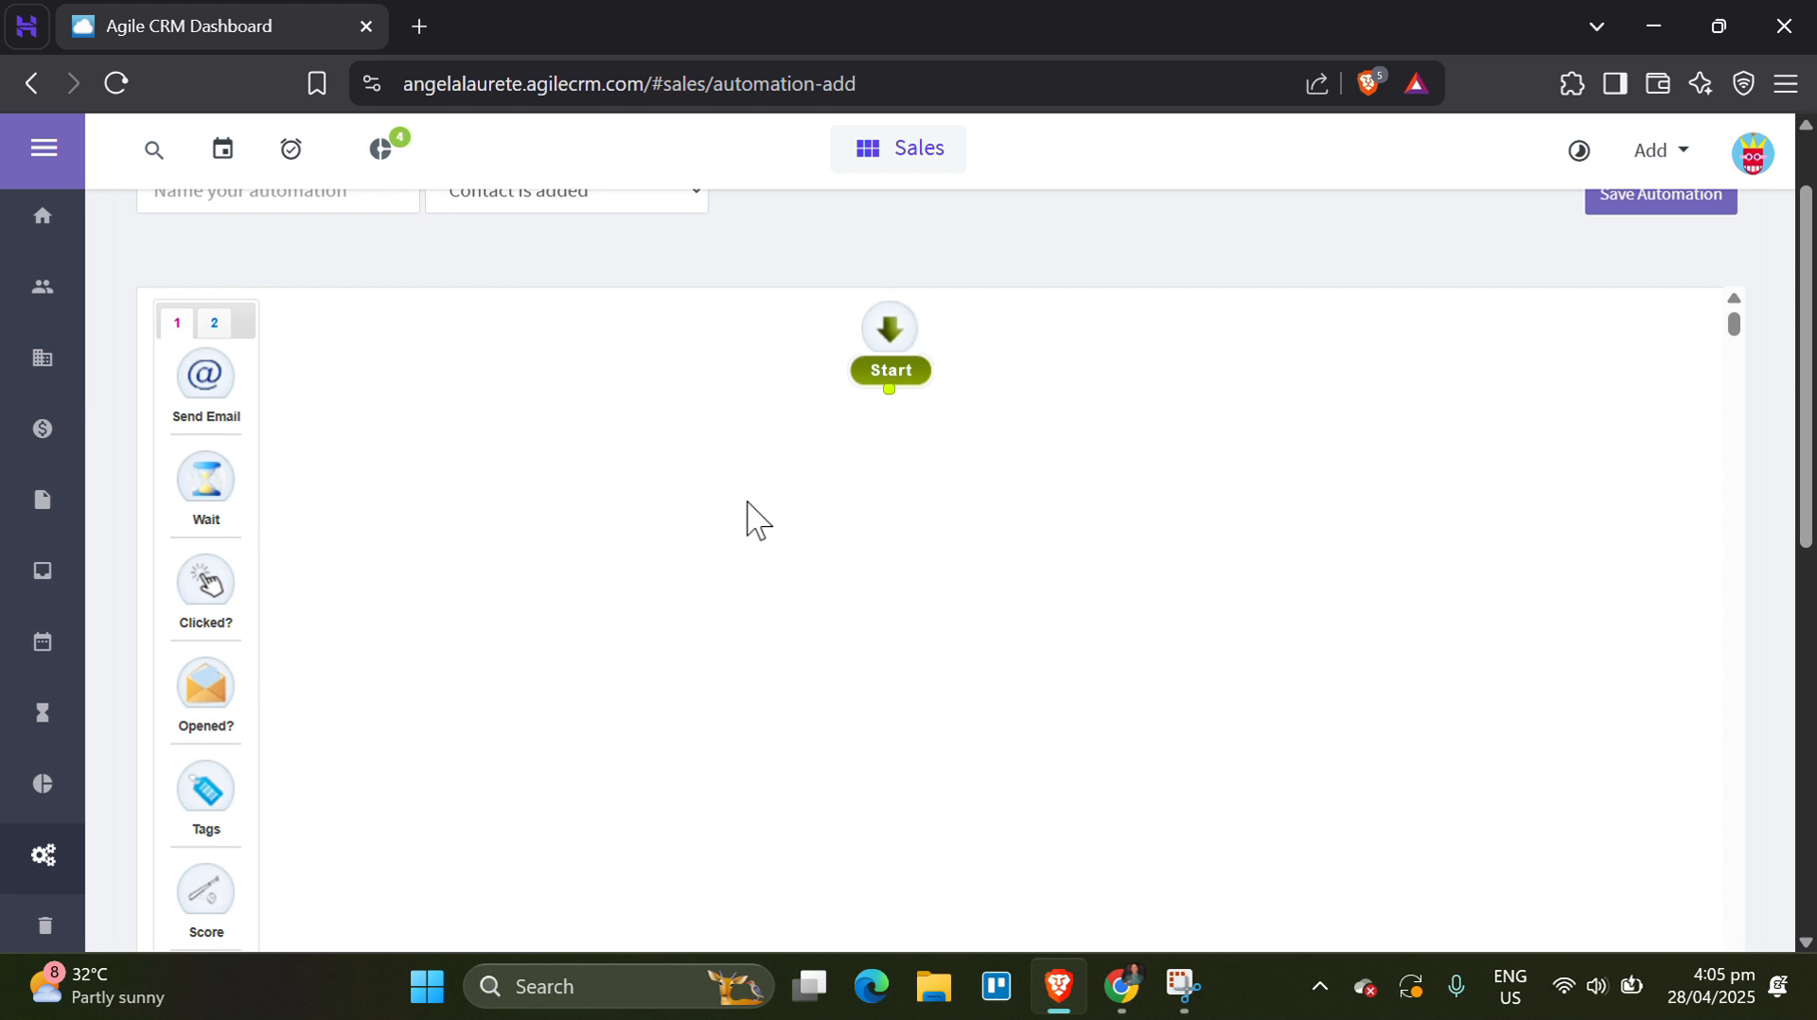
# Look through the Send Email node's sender, recipient, subject and reply settings, and close them without saving.
pyautogui.click(202, 388)
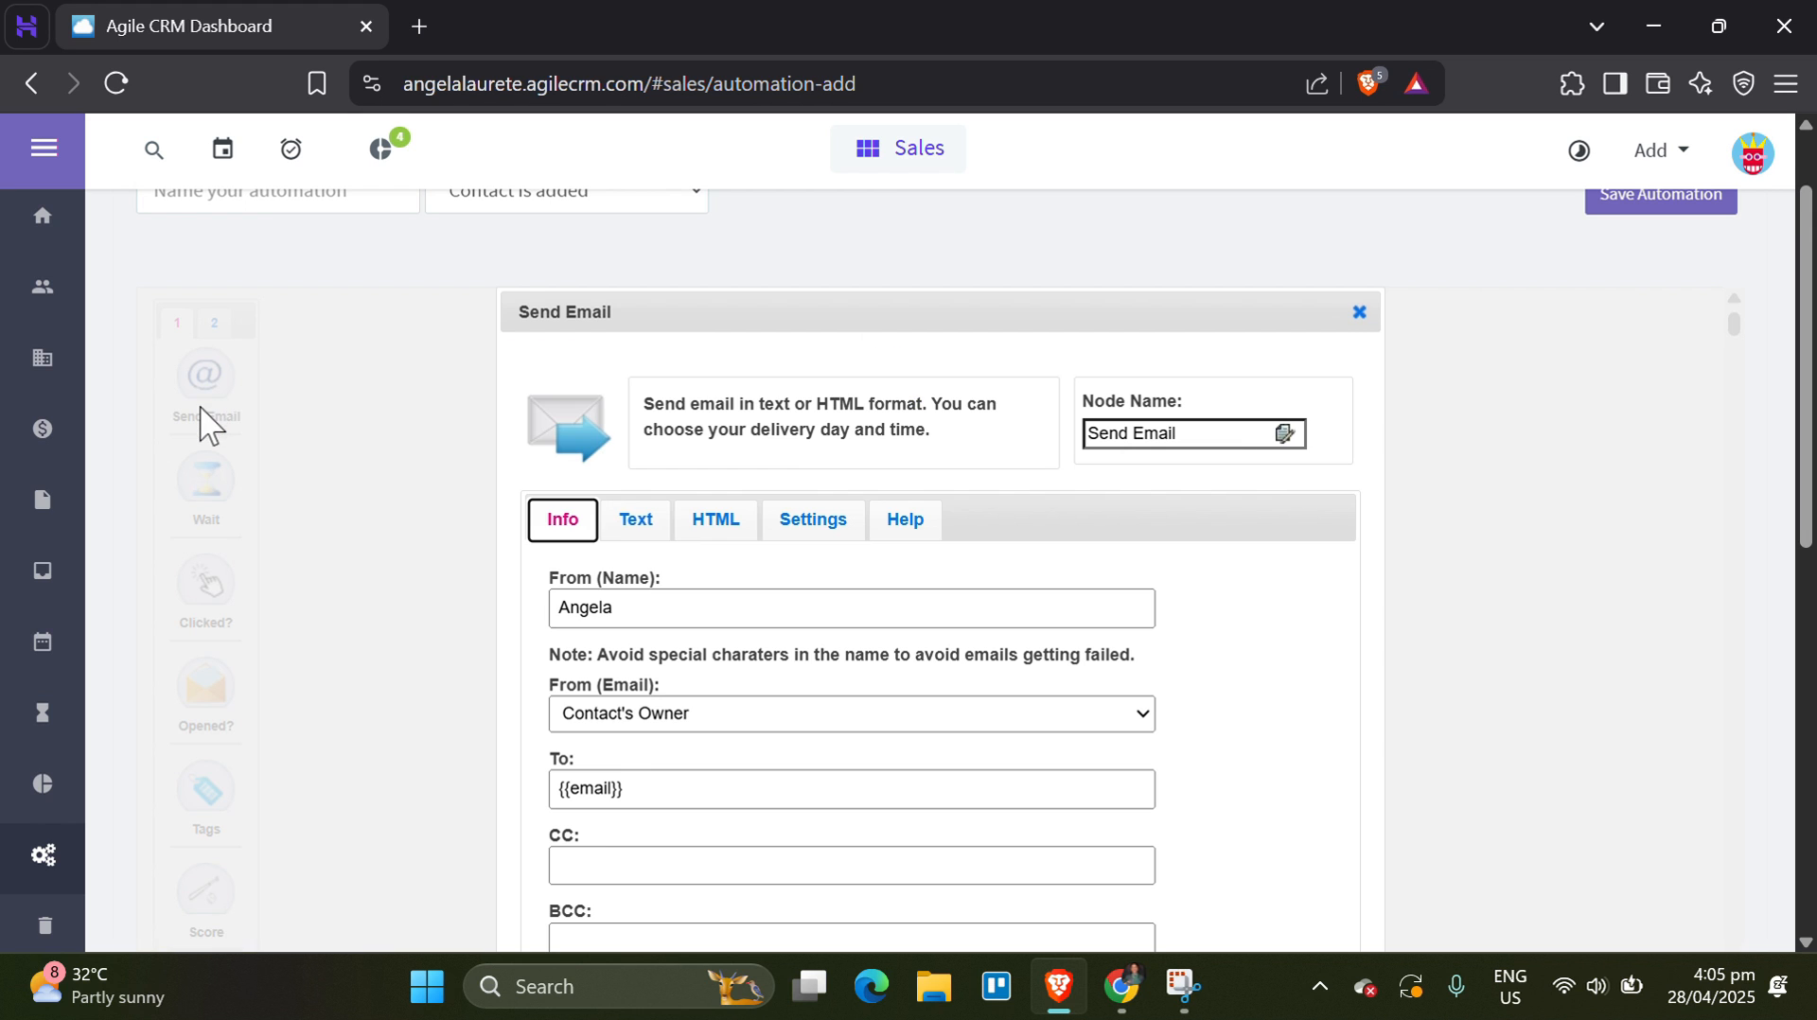
pyautogui.scroll(-4, 936, 484)
pyautogui.scroll(-2, 936, 484)
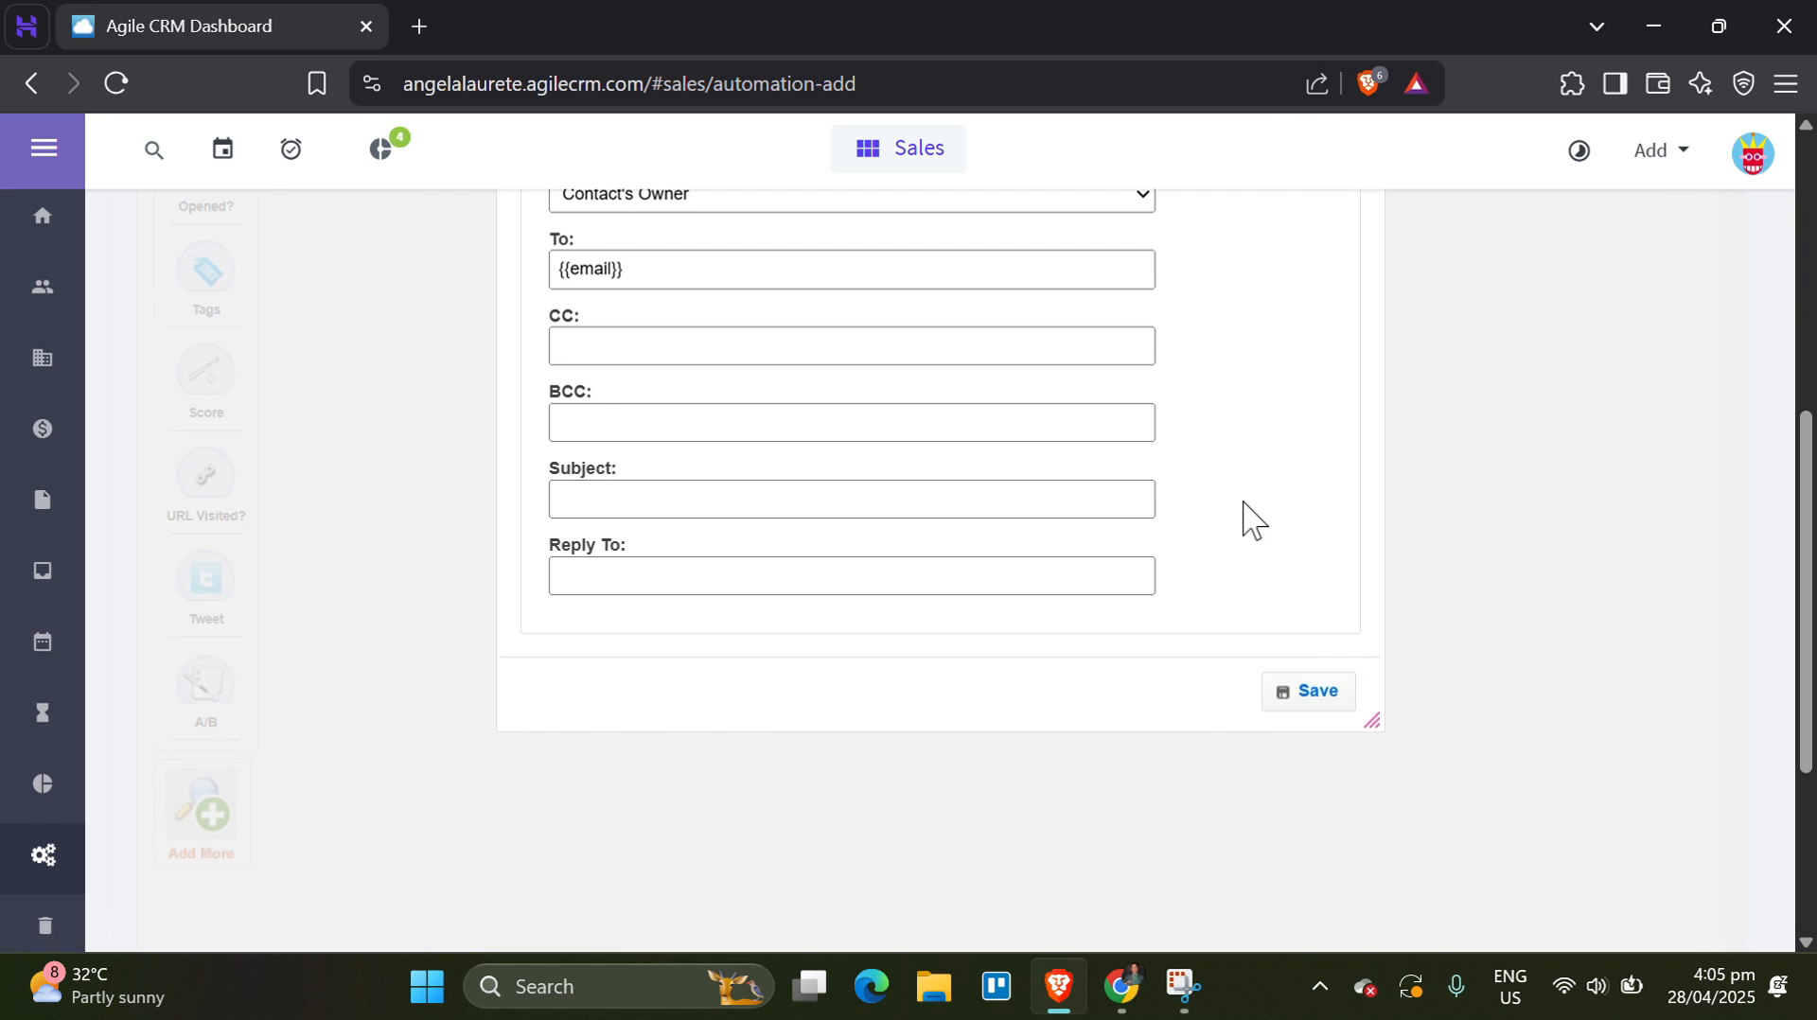
pyautogui.scroll(7, 1241, 519)
pyautogui.click(1359, 421)
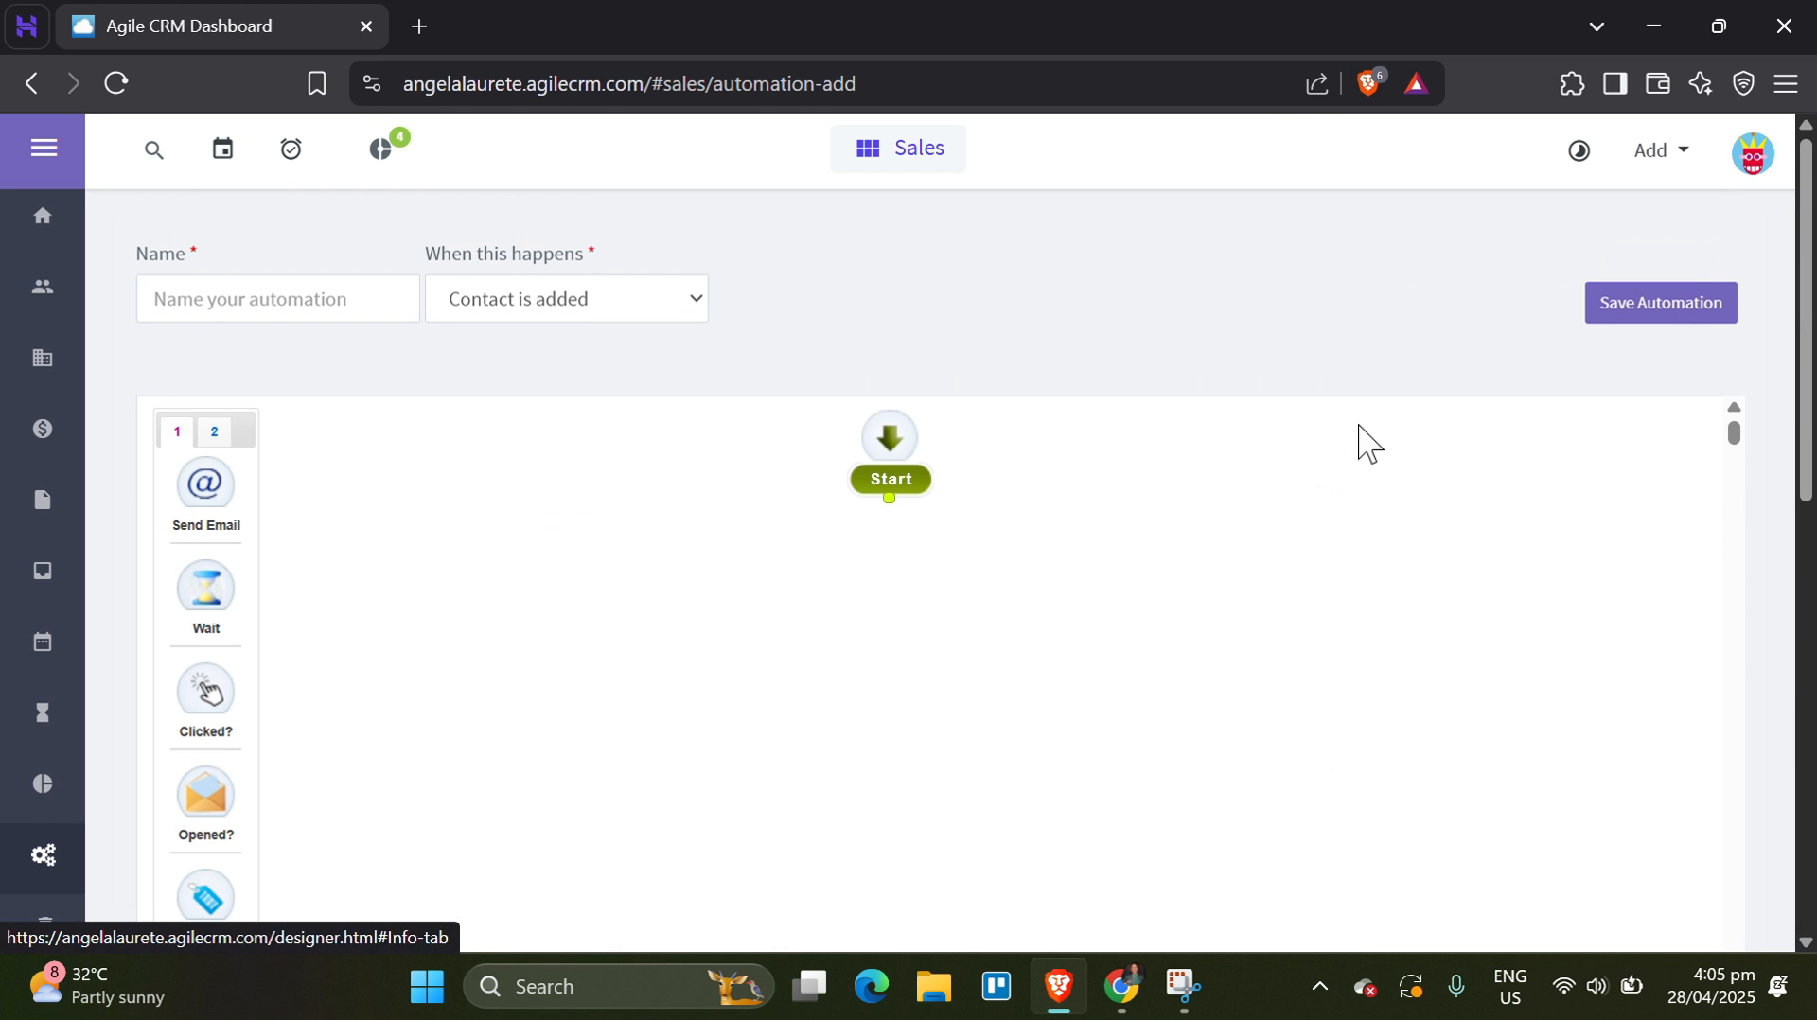
# Look through the node types available in the automation designer's palette.
pyautogui.scroll(-1, 238, 710)
pyautogui.scroll(-4, 237, 710)
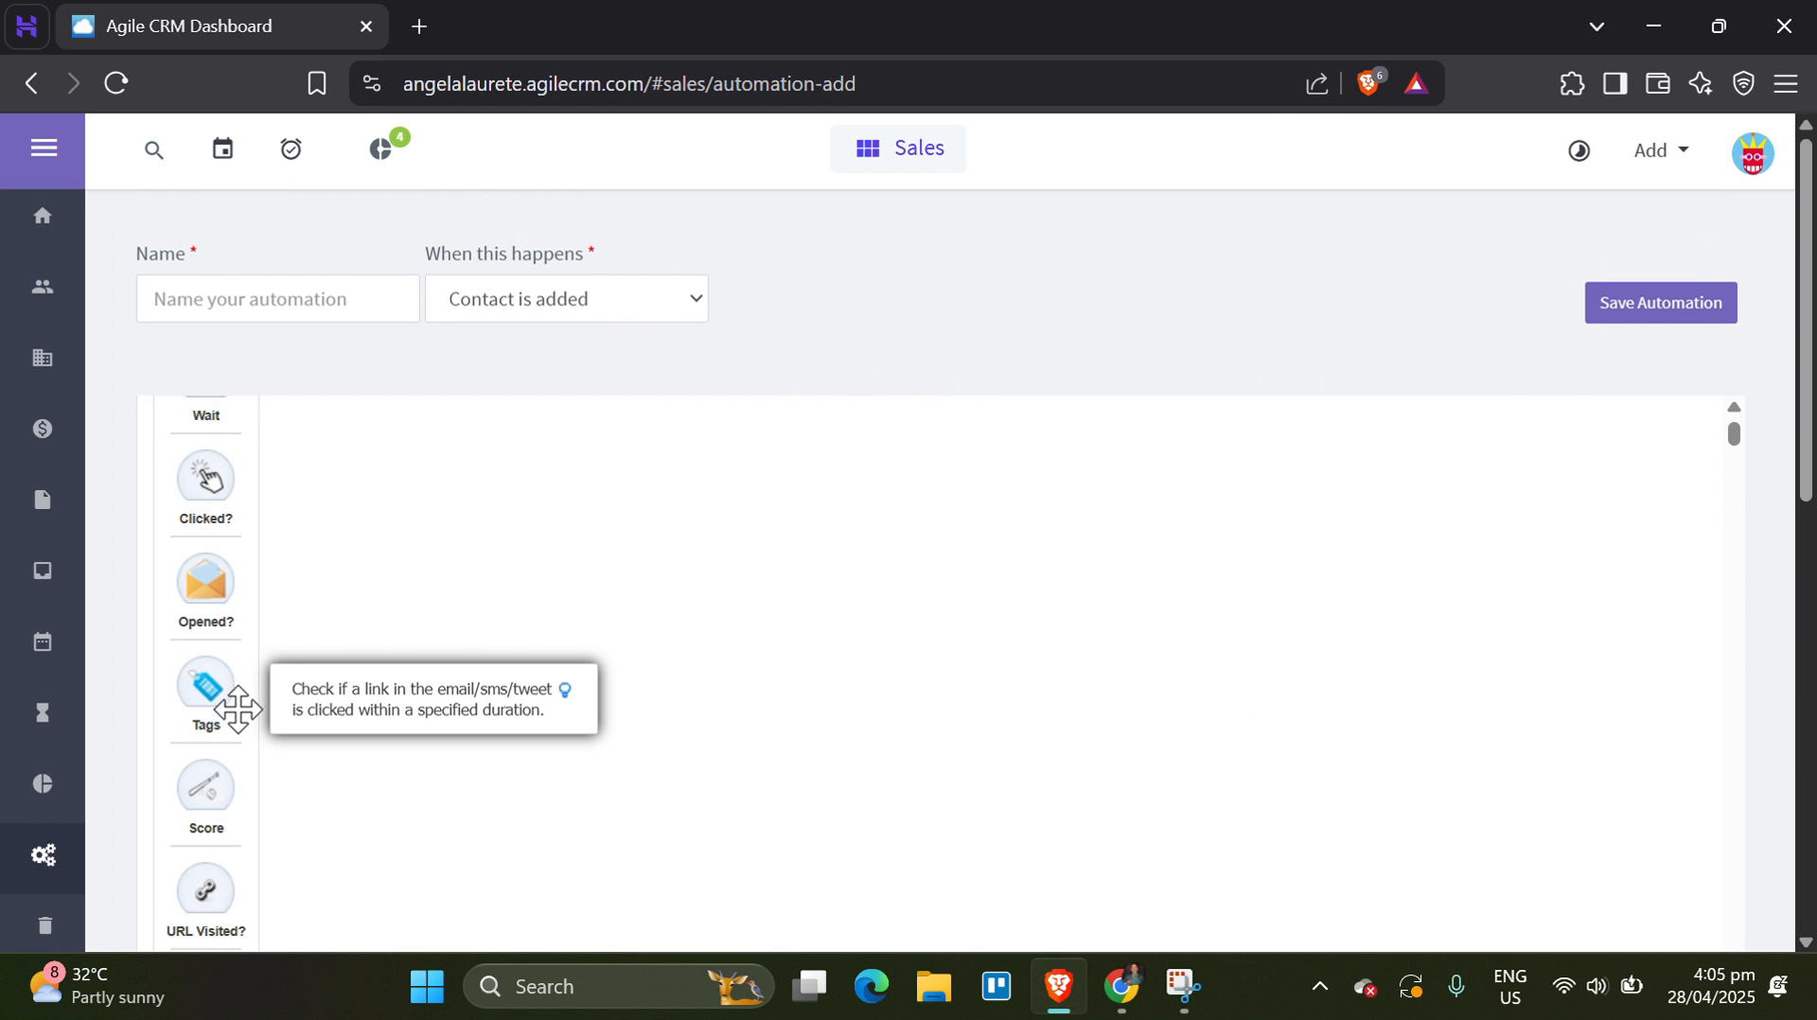
pyautogui.scroll(-5, 237, 710)
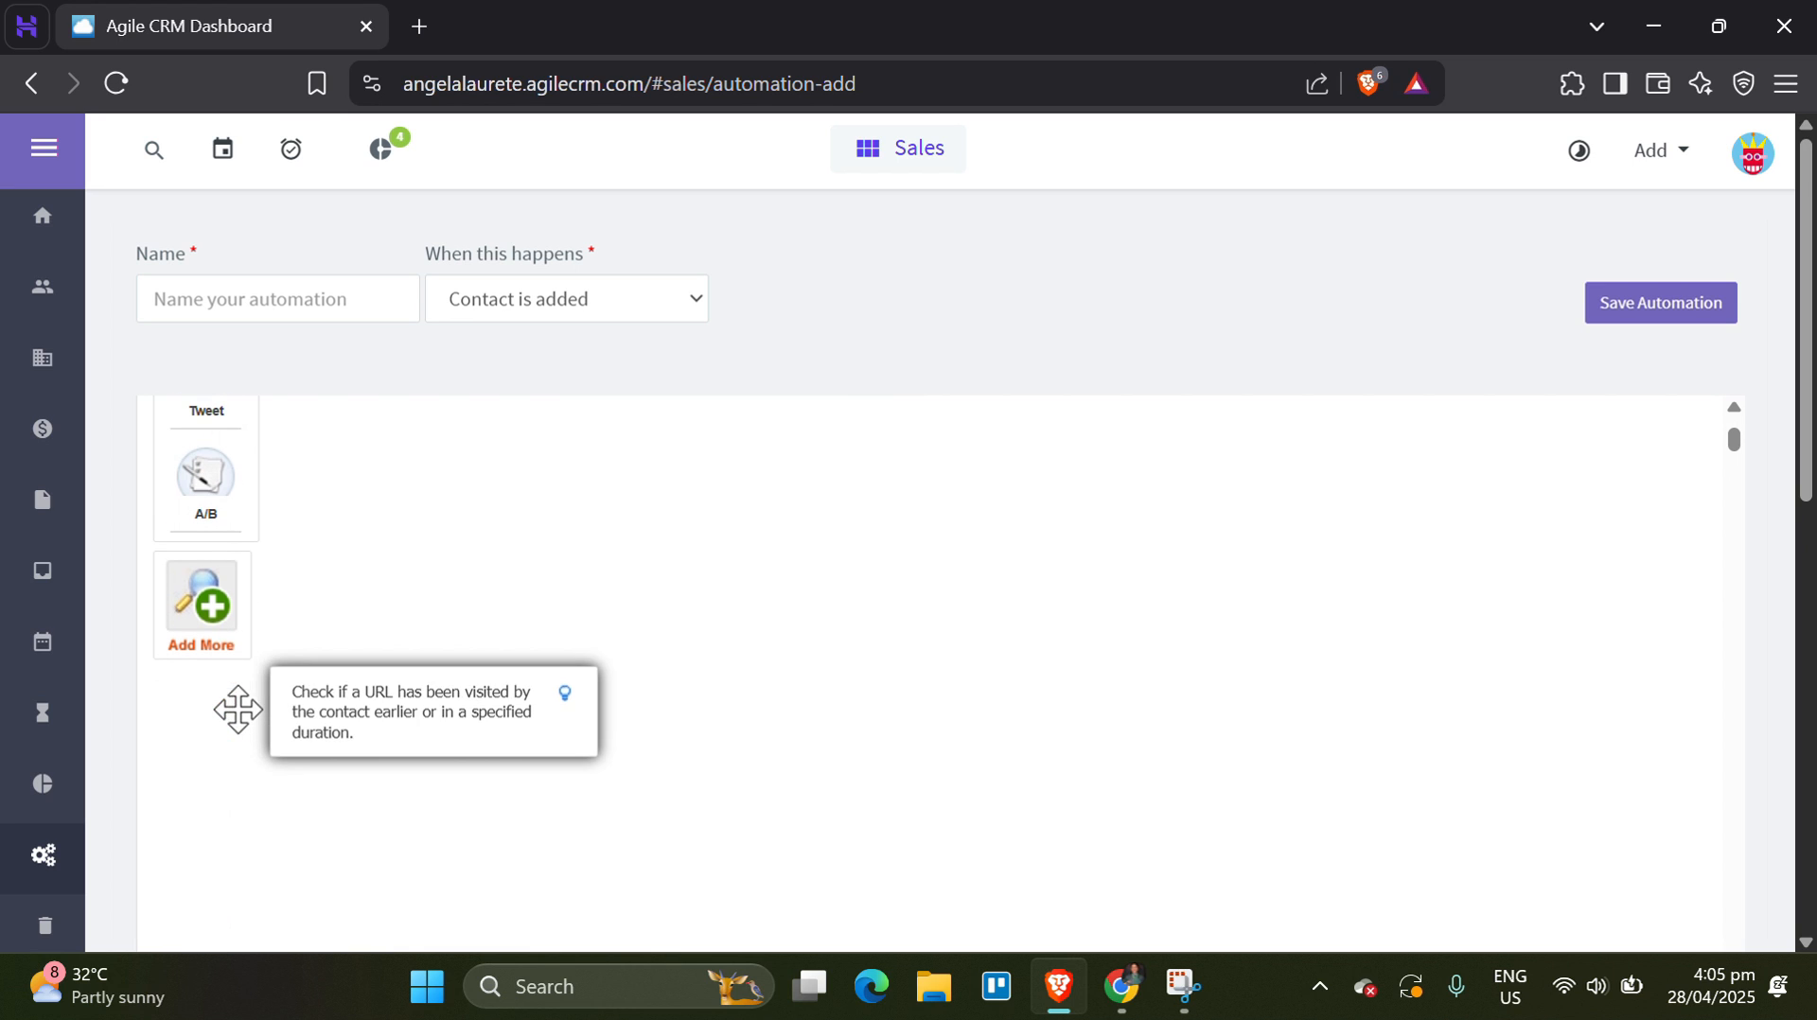
pyautogui.scroll(1, 238, 730)
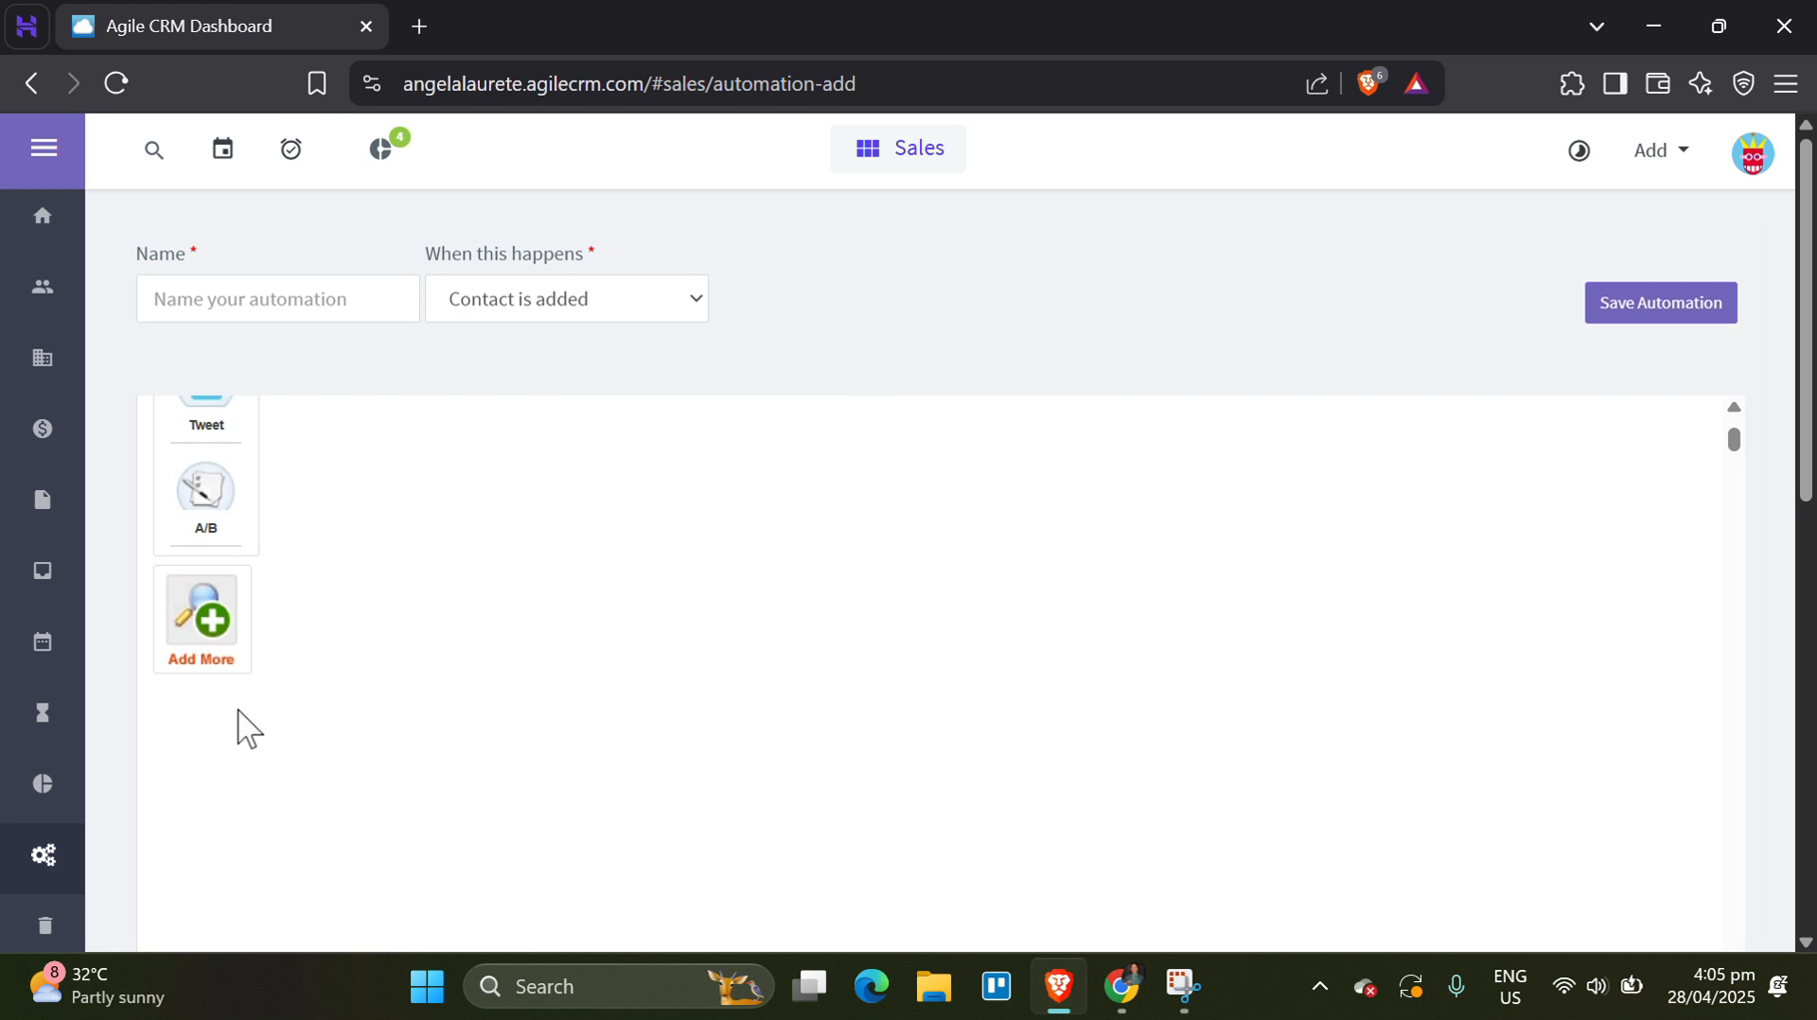
pyautogui.scroll(-3, 237, 729)
pyautogui.scroll(5, 238, 730)
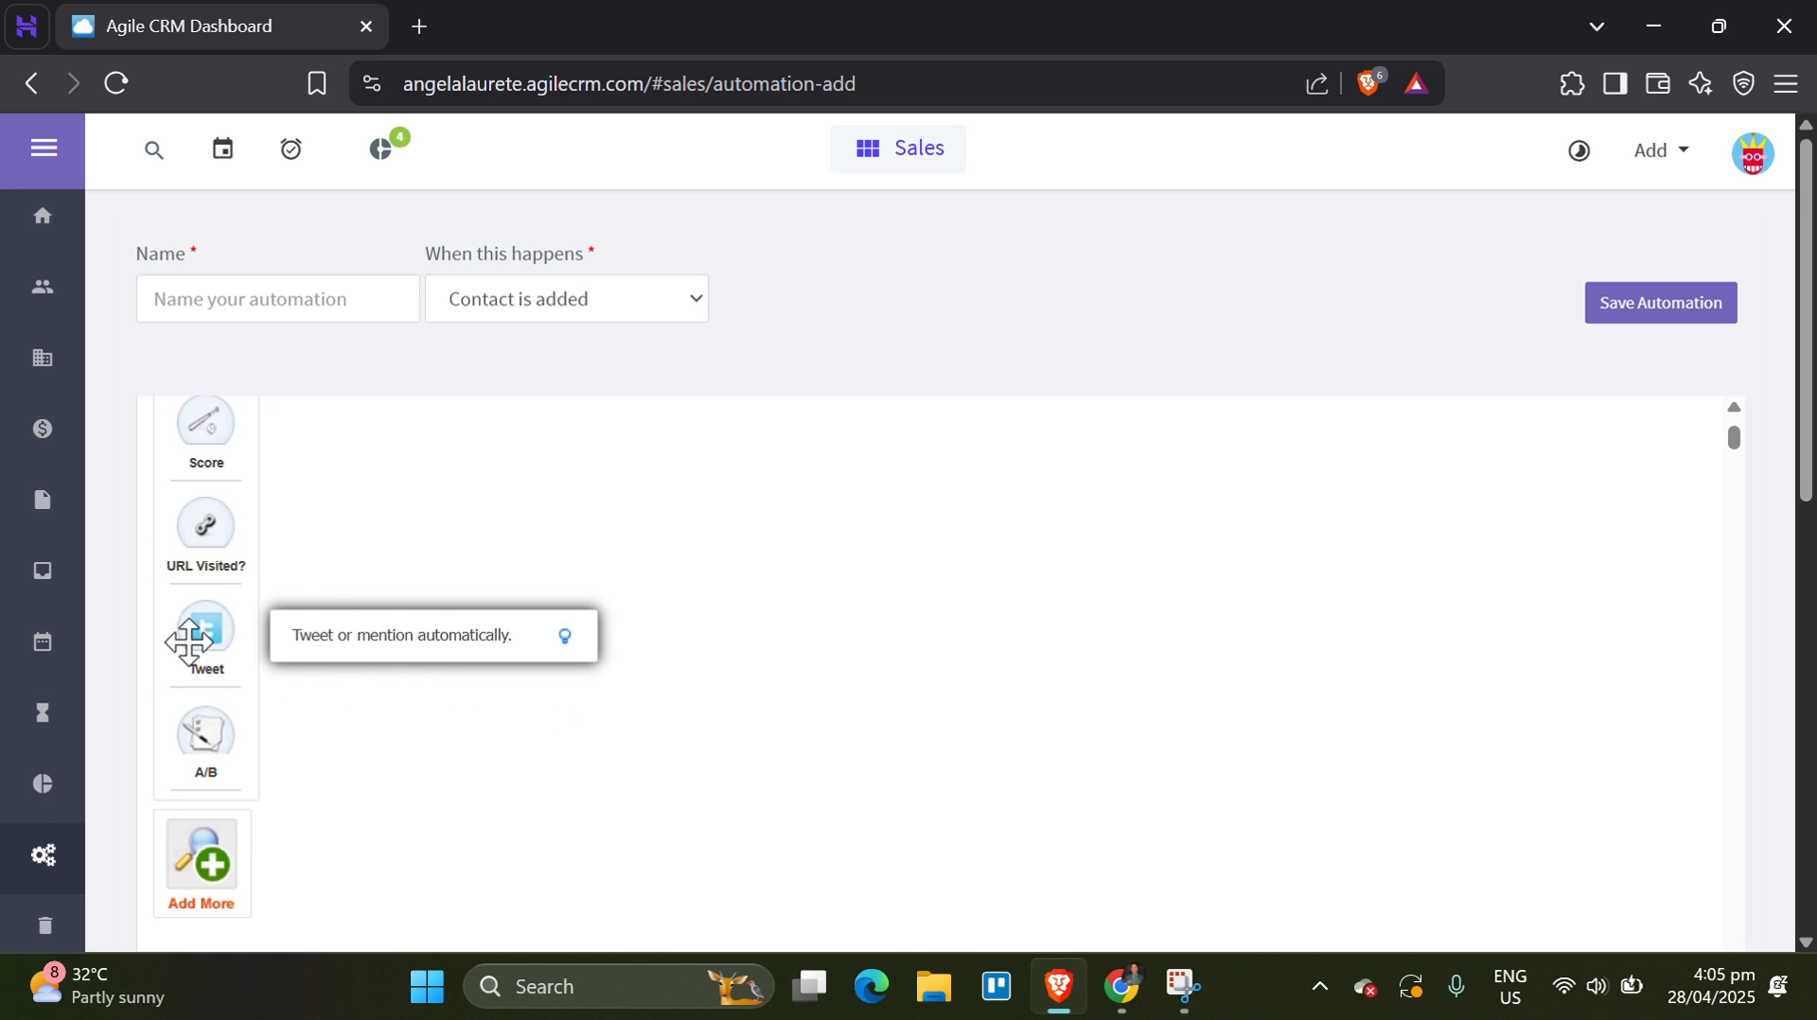
pyautogui.scroll(4, 190, 637)
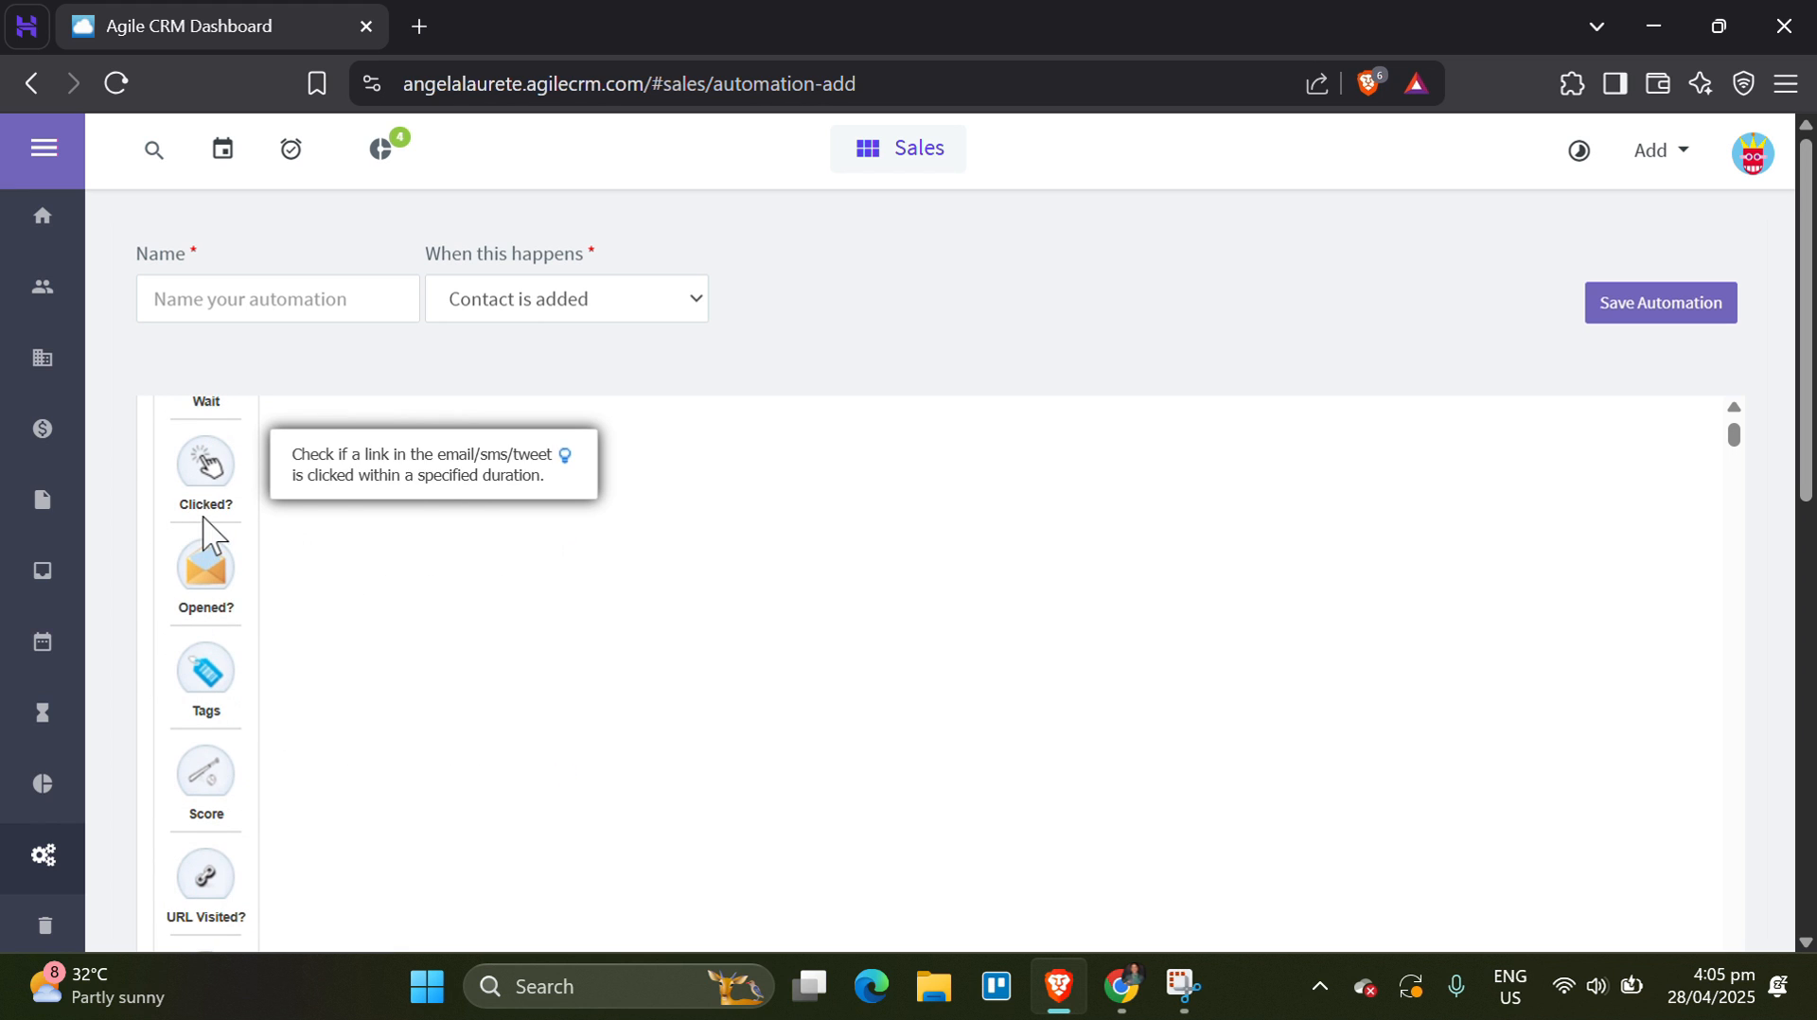
pyautogui.scroll(3, 202, 540)
pyautogui.scroll(-3, 196, 557)
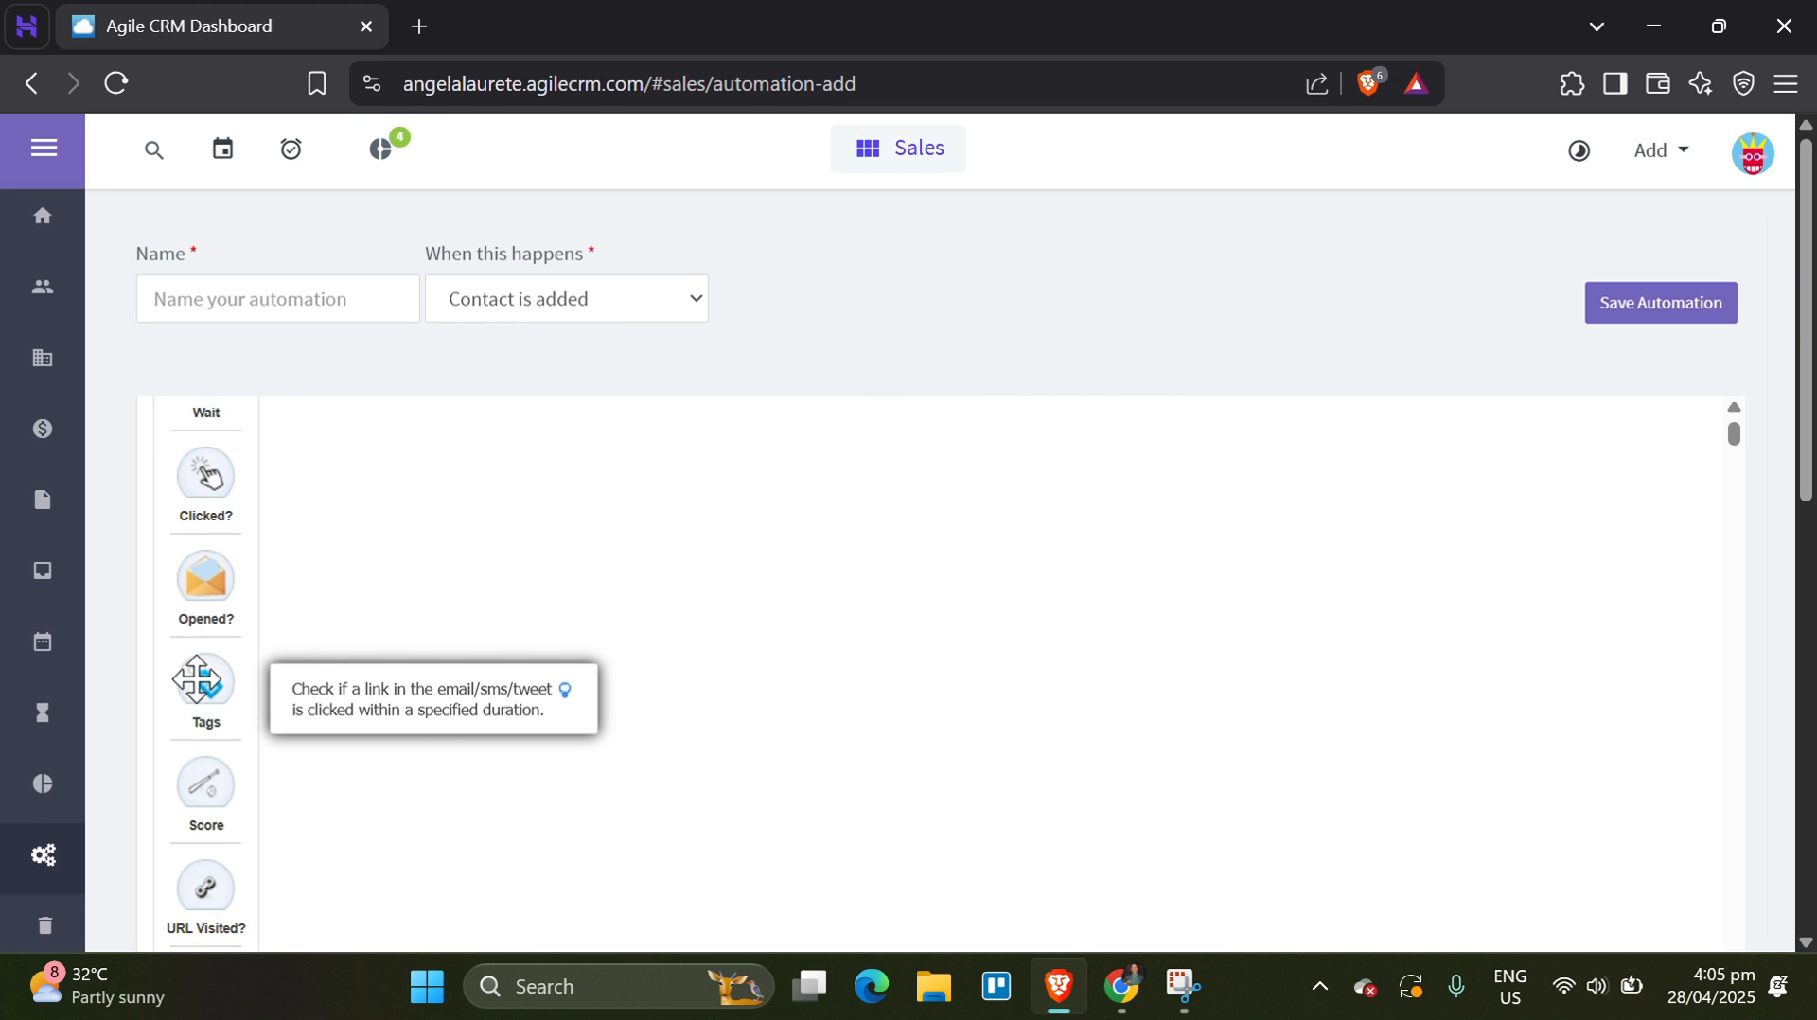
# Look at the Tags node's settings and the catalogue of additional nodes, closing both without adding anything.
pyautogui.moveTo(205, 680); pyautogui.dragTo(755, 568)
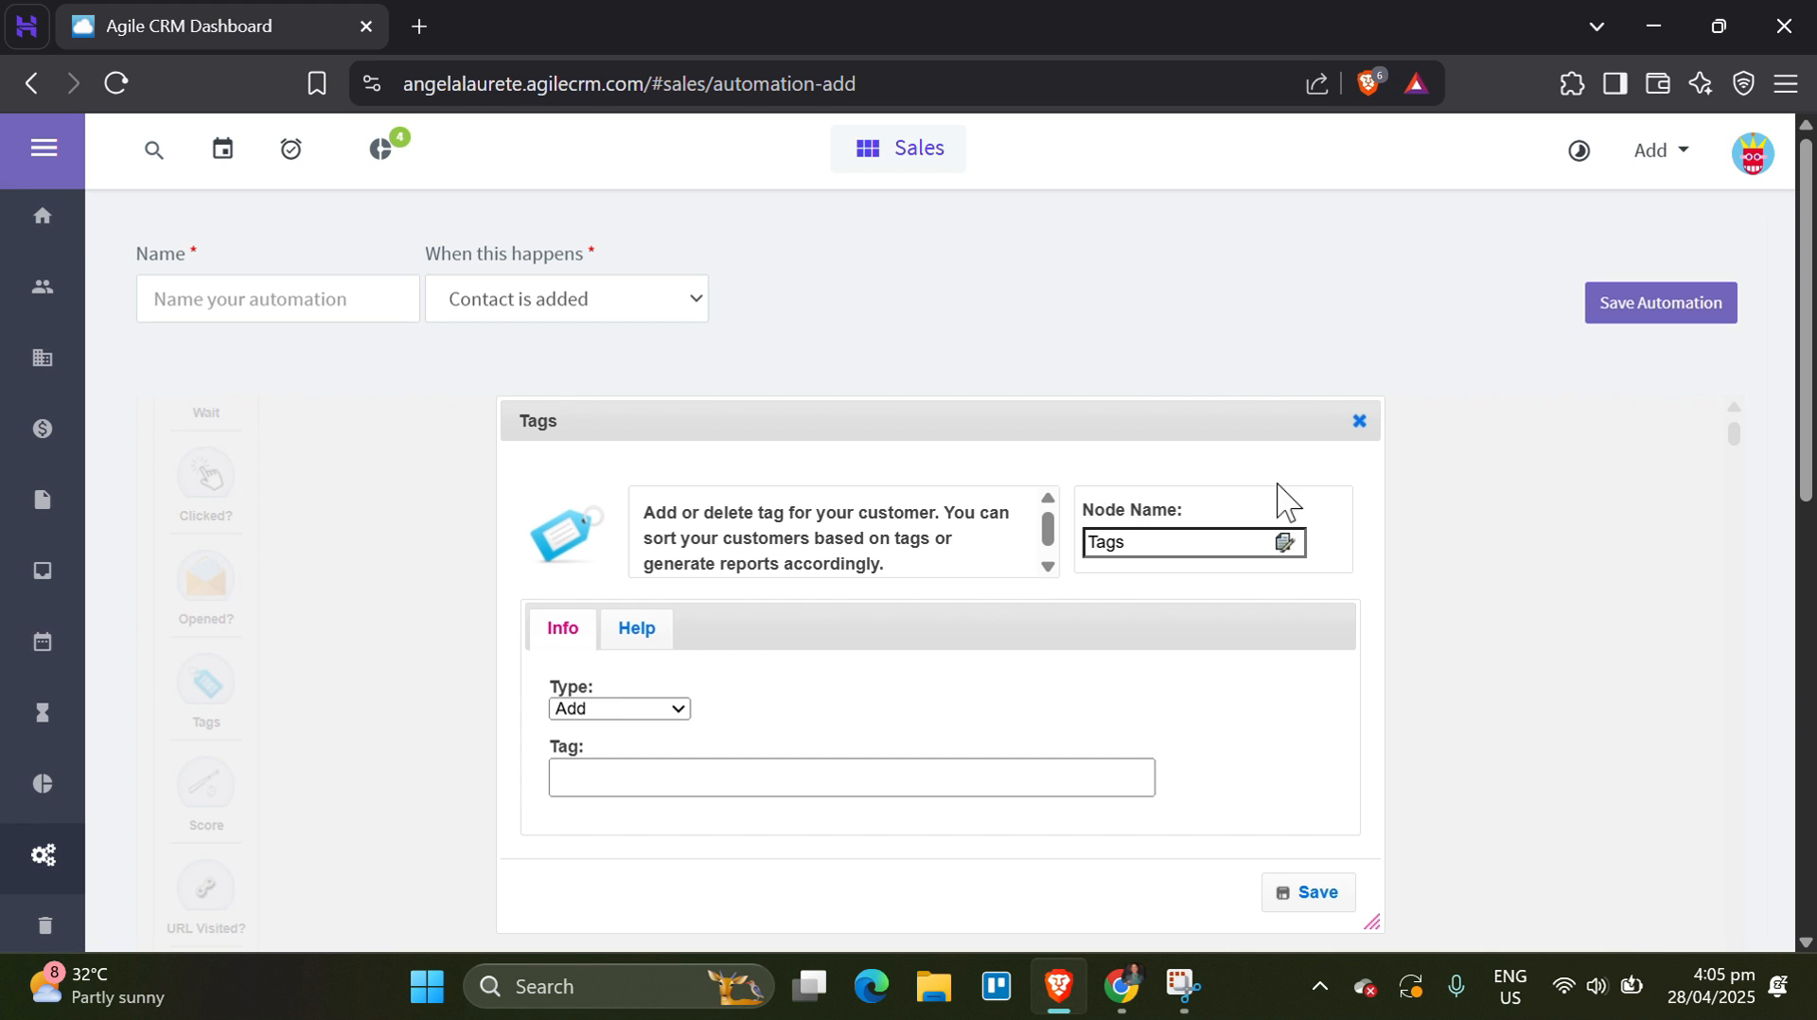
pyautogui.click(1359, 420)
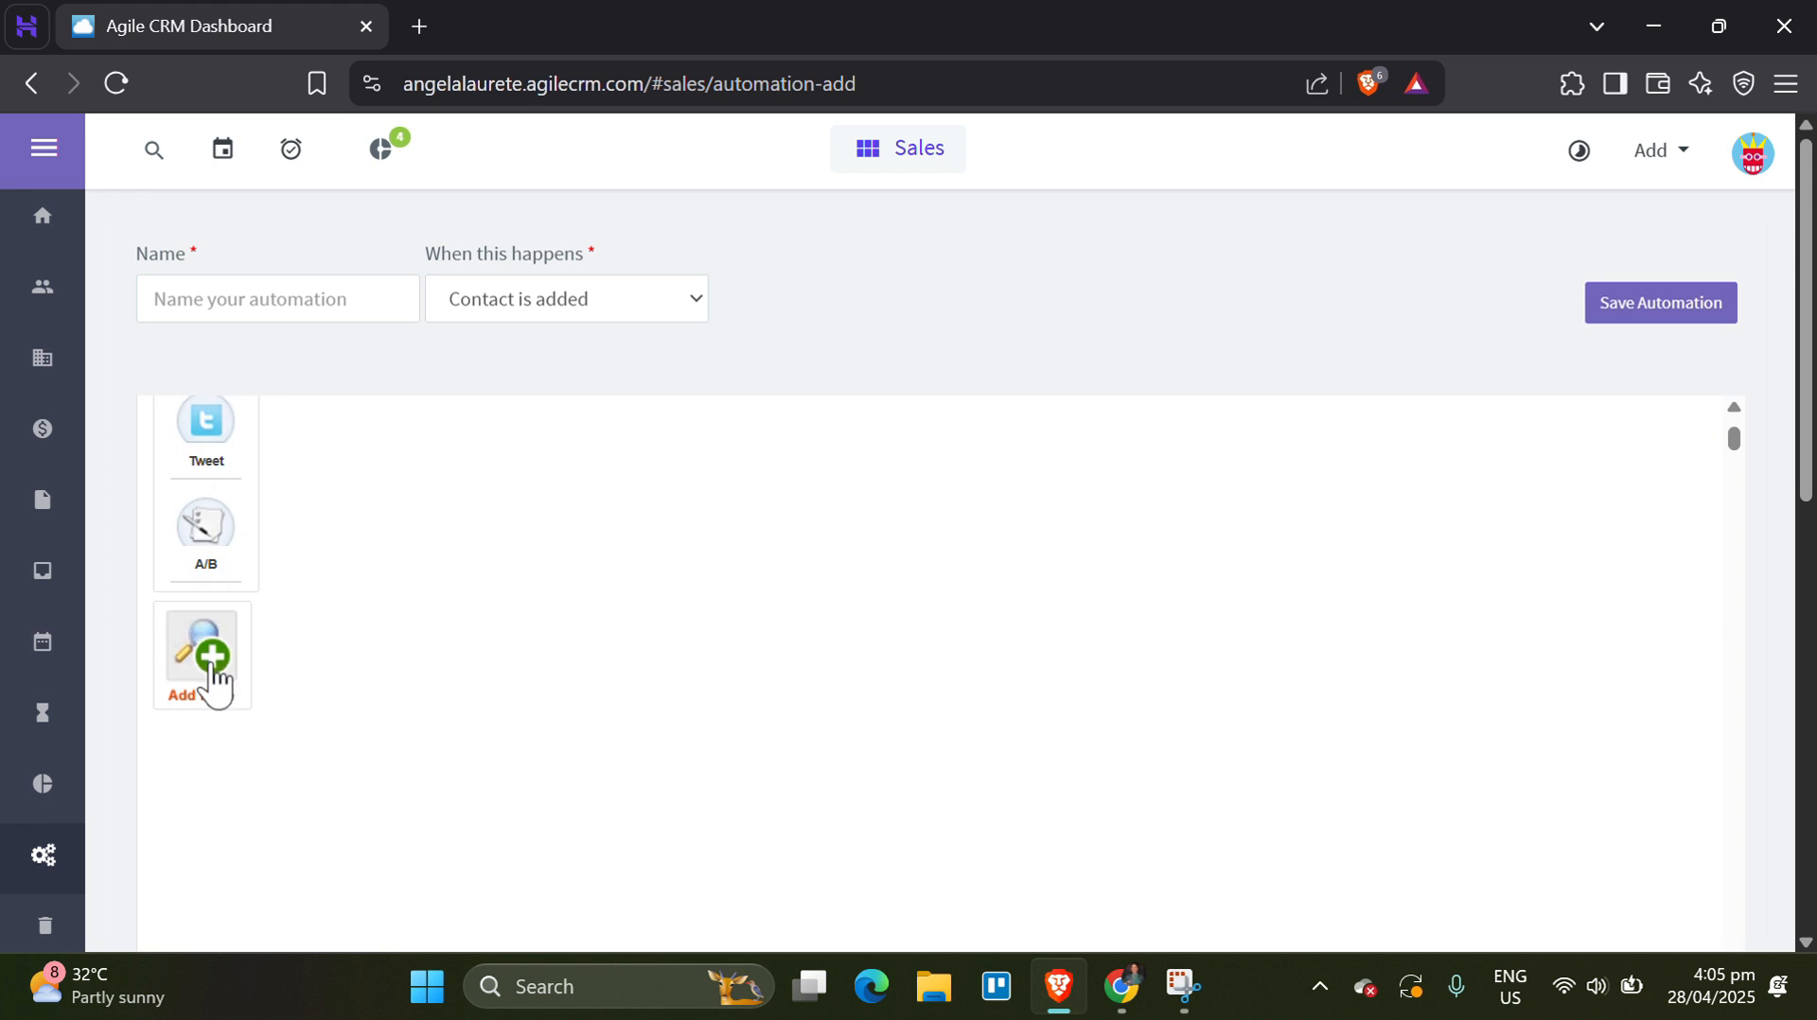
pyautogui.click(215, 681)
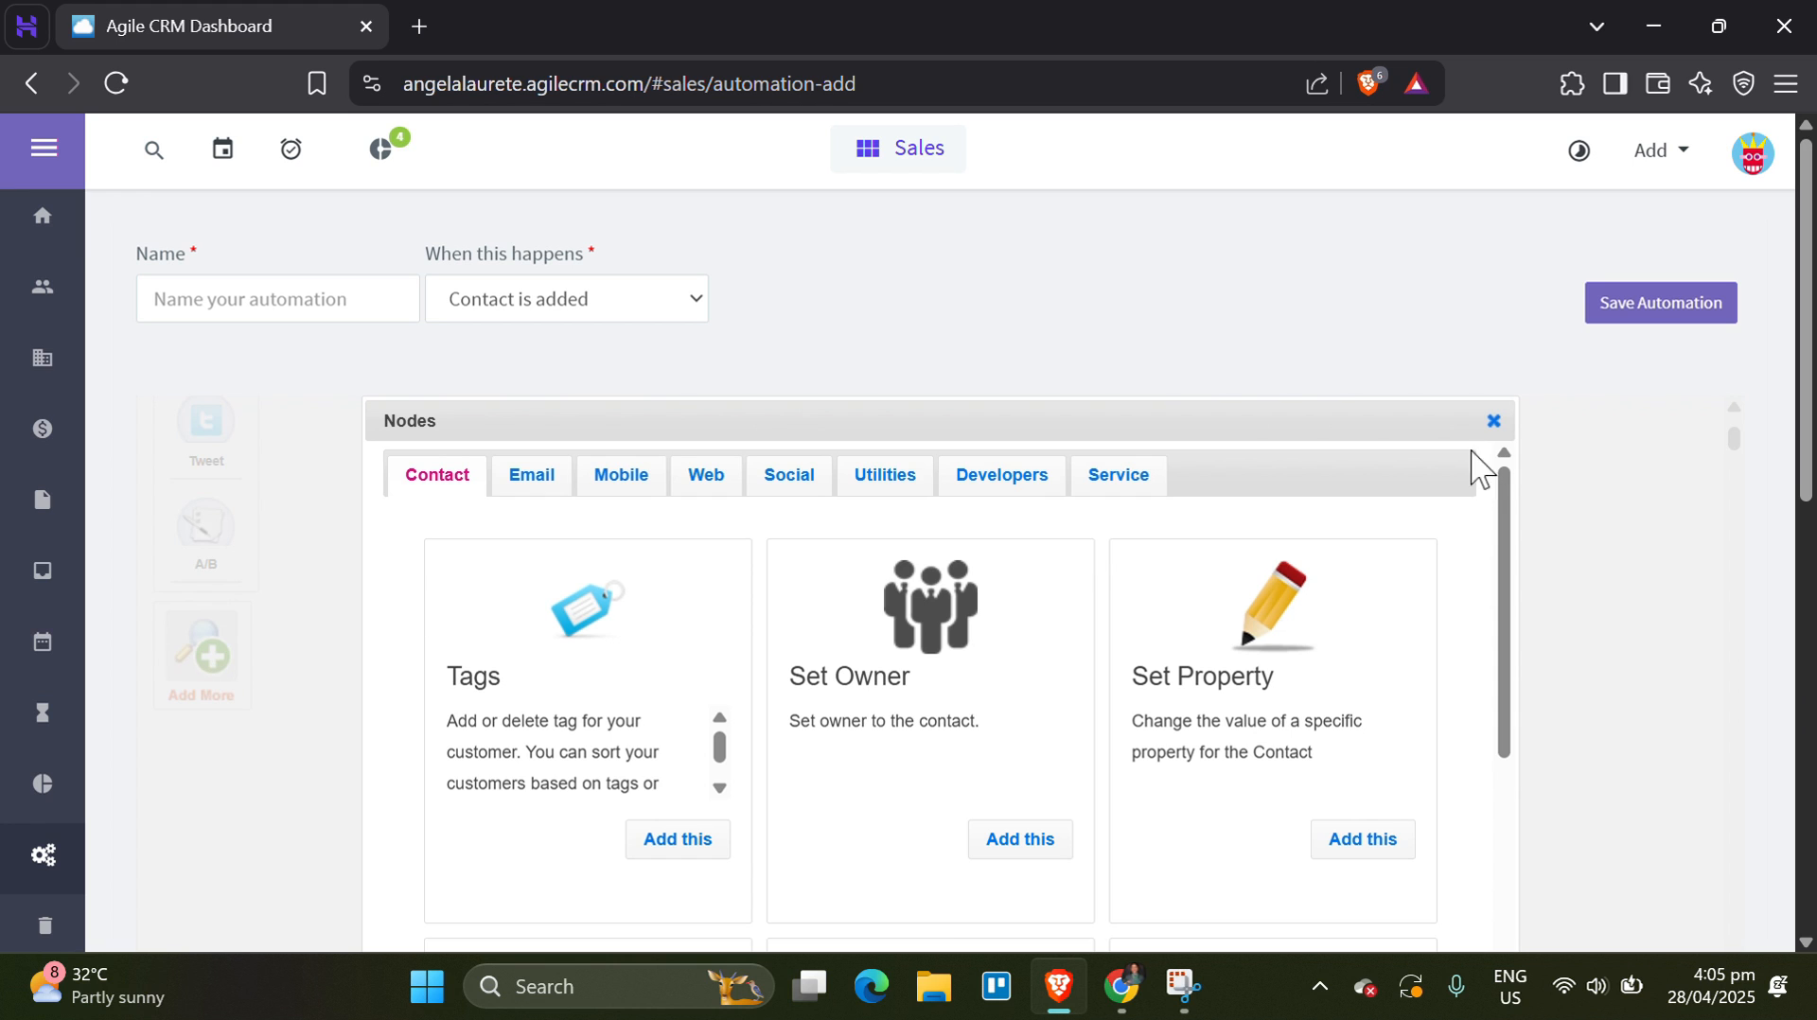
pyautogui.click(1494, 421)
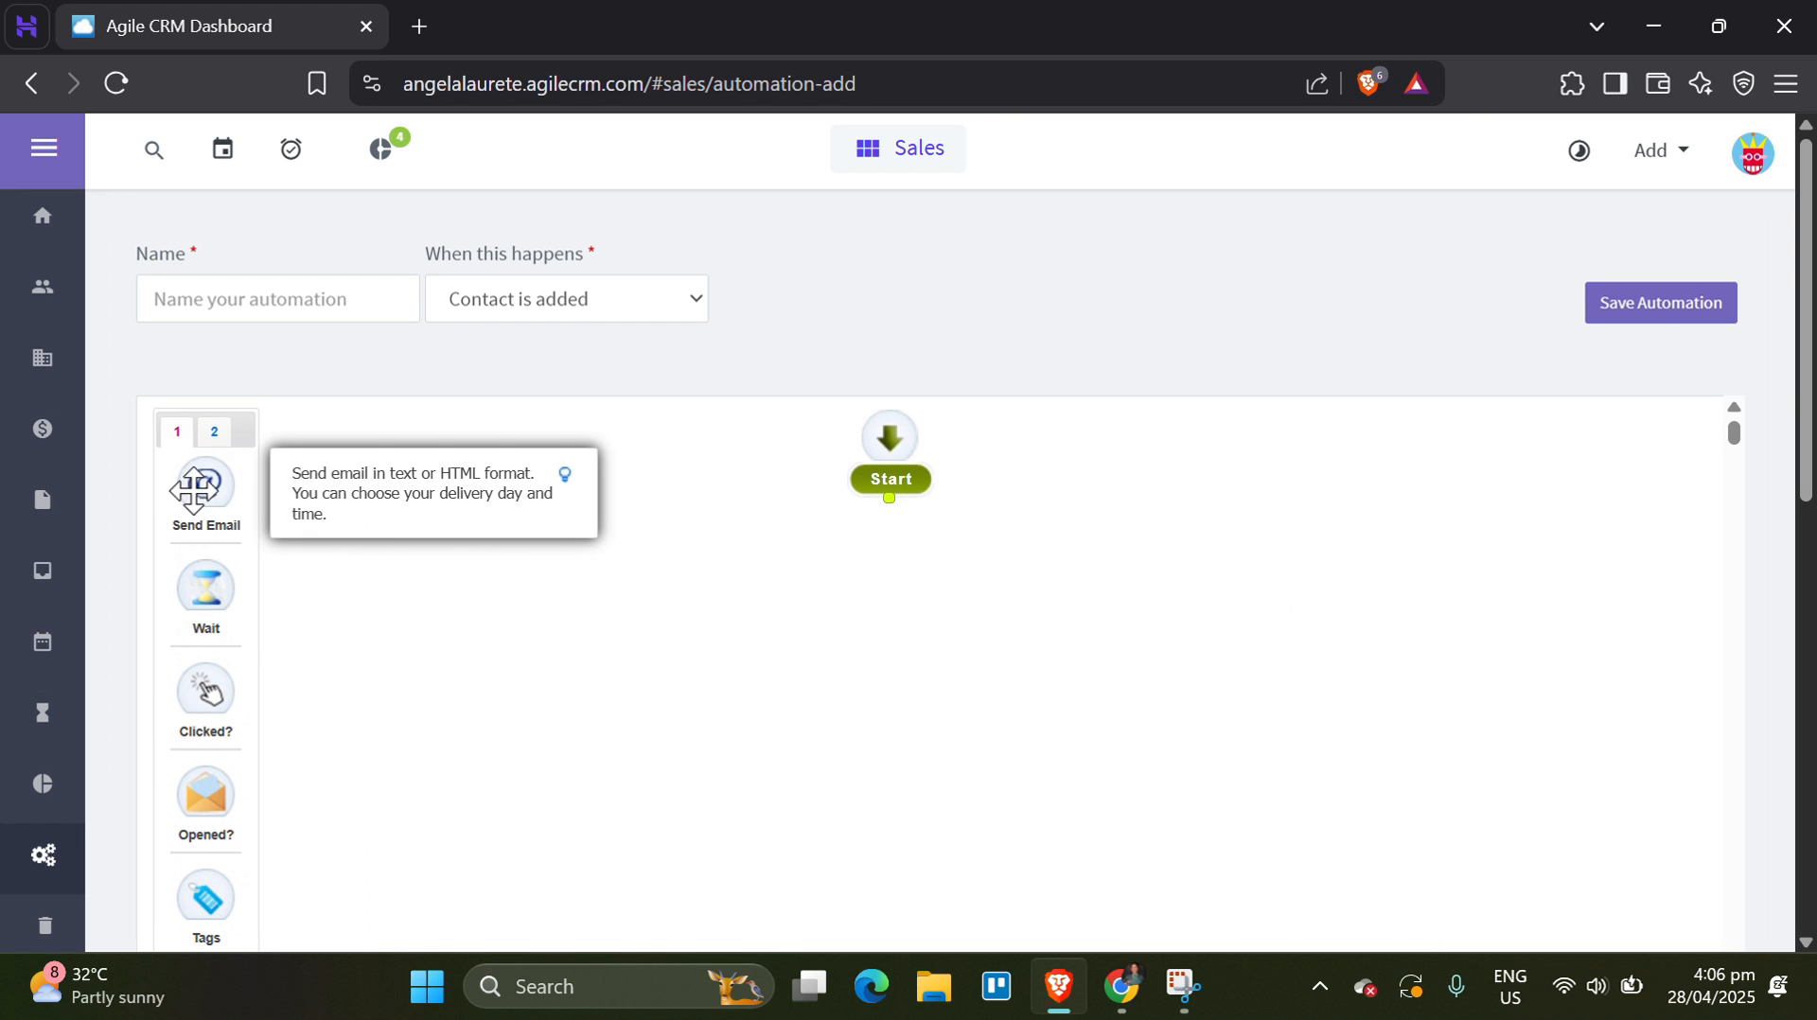
# Reopen the Send Email node's settings and review all of its info fields.
pyautogui.moveTo(205, 485)
pyautogui.mouseDown()
pyautogui.moveTo(892, 754)
pyautogui.moveTo(260, 476)
pyautogui.moveTo(211, 486)
pyautogui.moveTo(217, 511)
pyautogui.mouseUp()
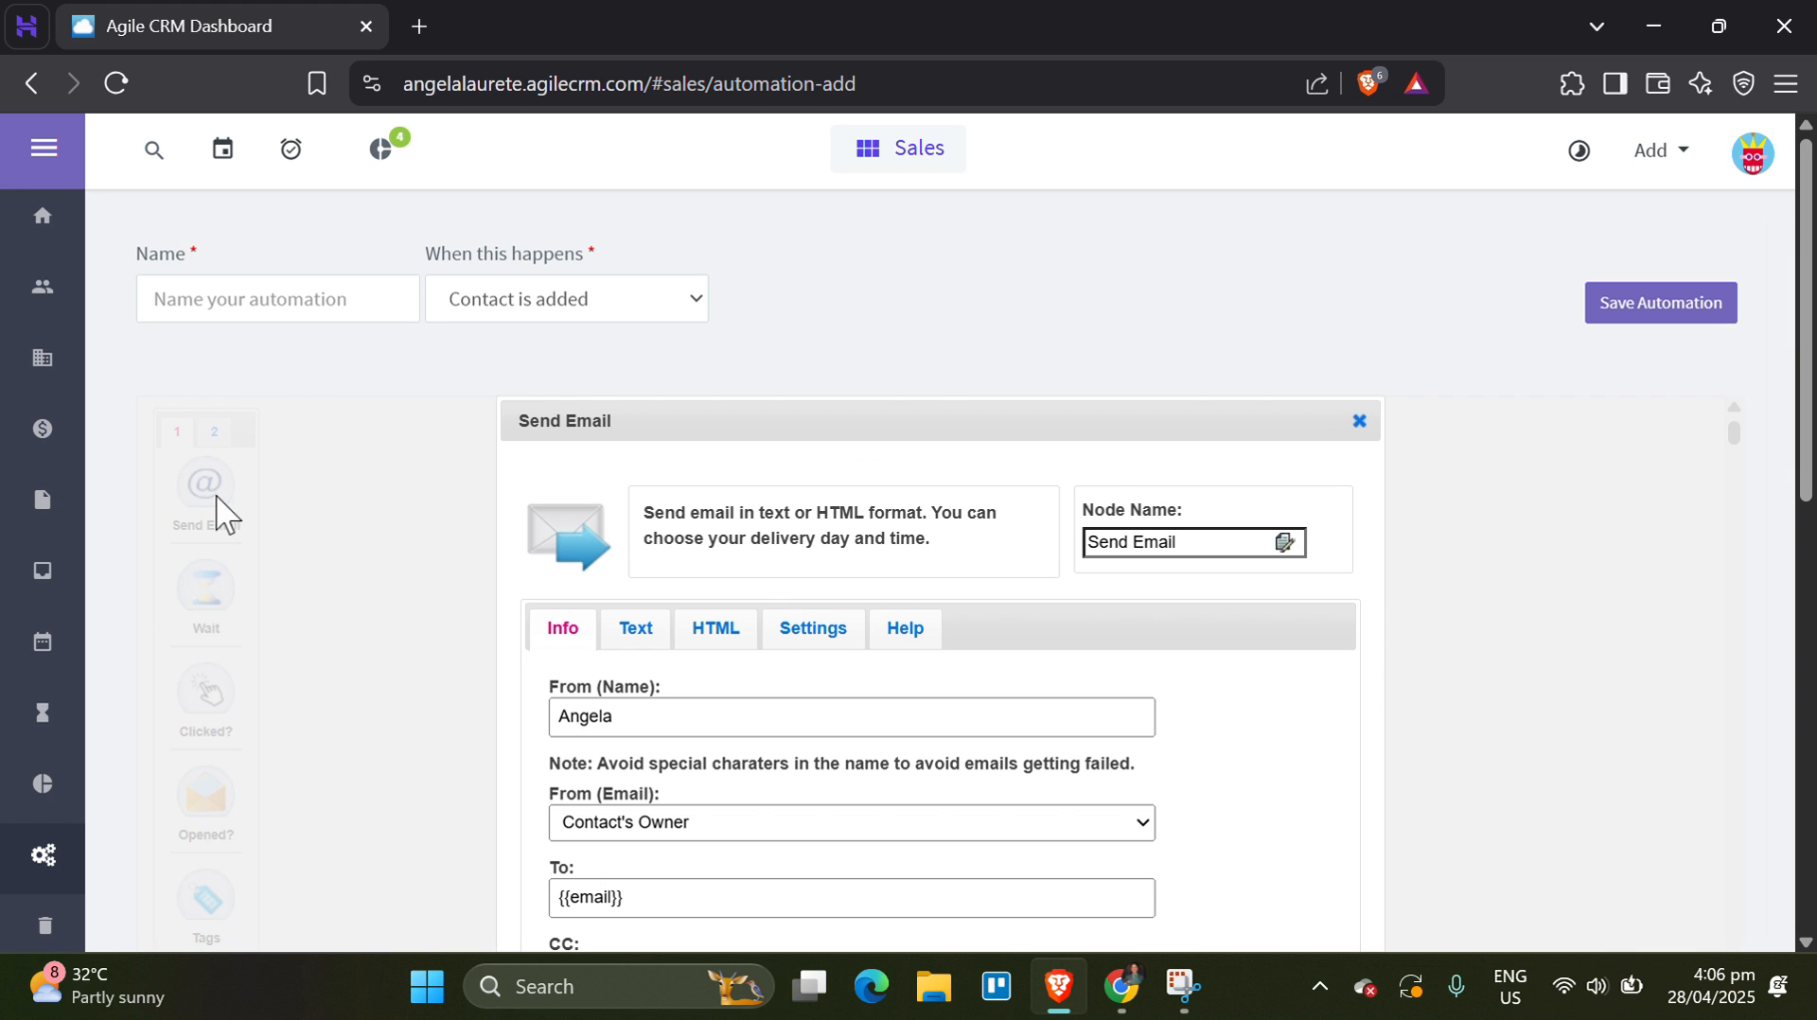
pyautogui.scroll(-3, 1180, 568)
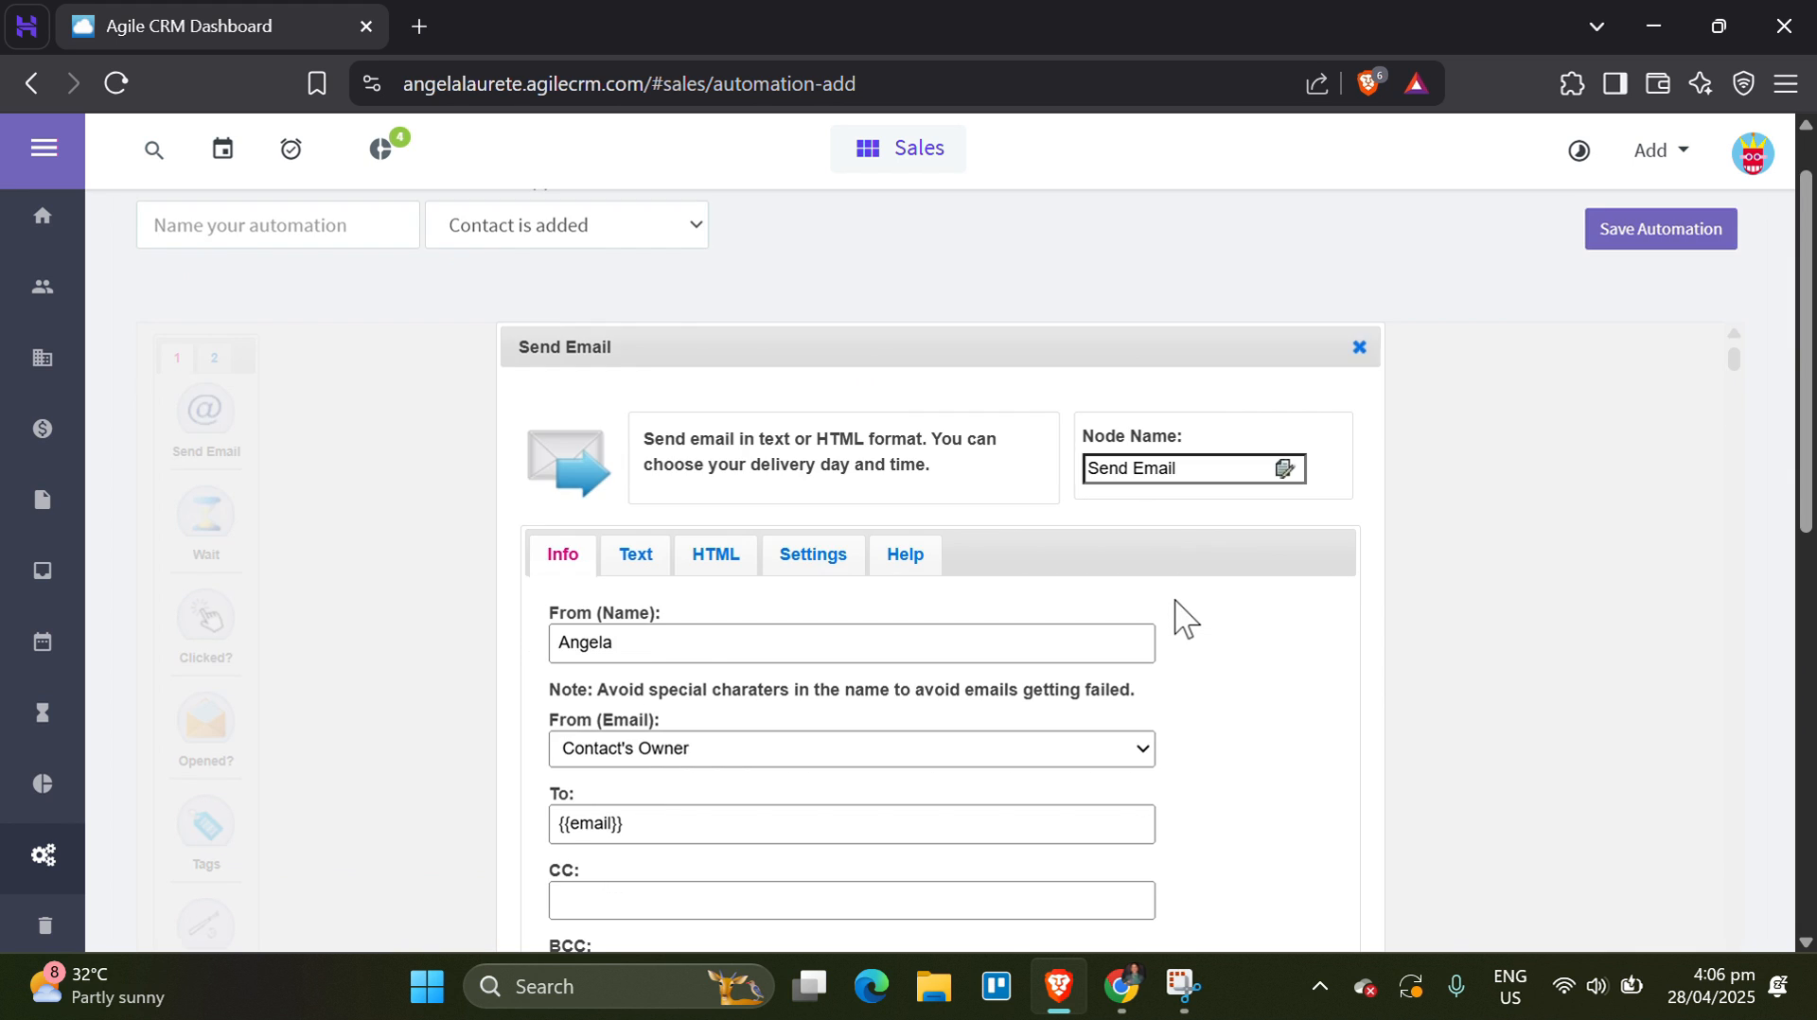
pyautogui.scroll(-2, 1181, 620)
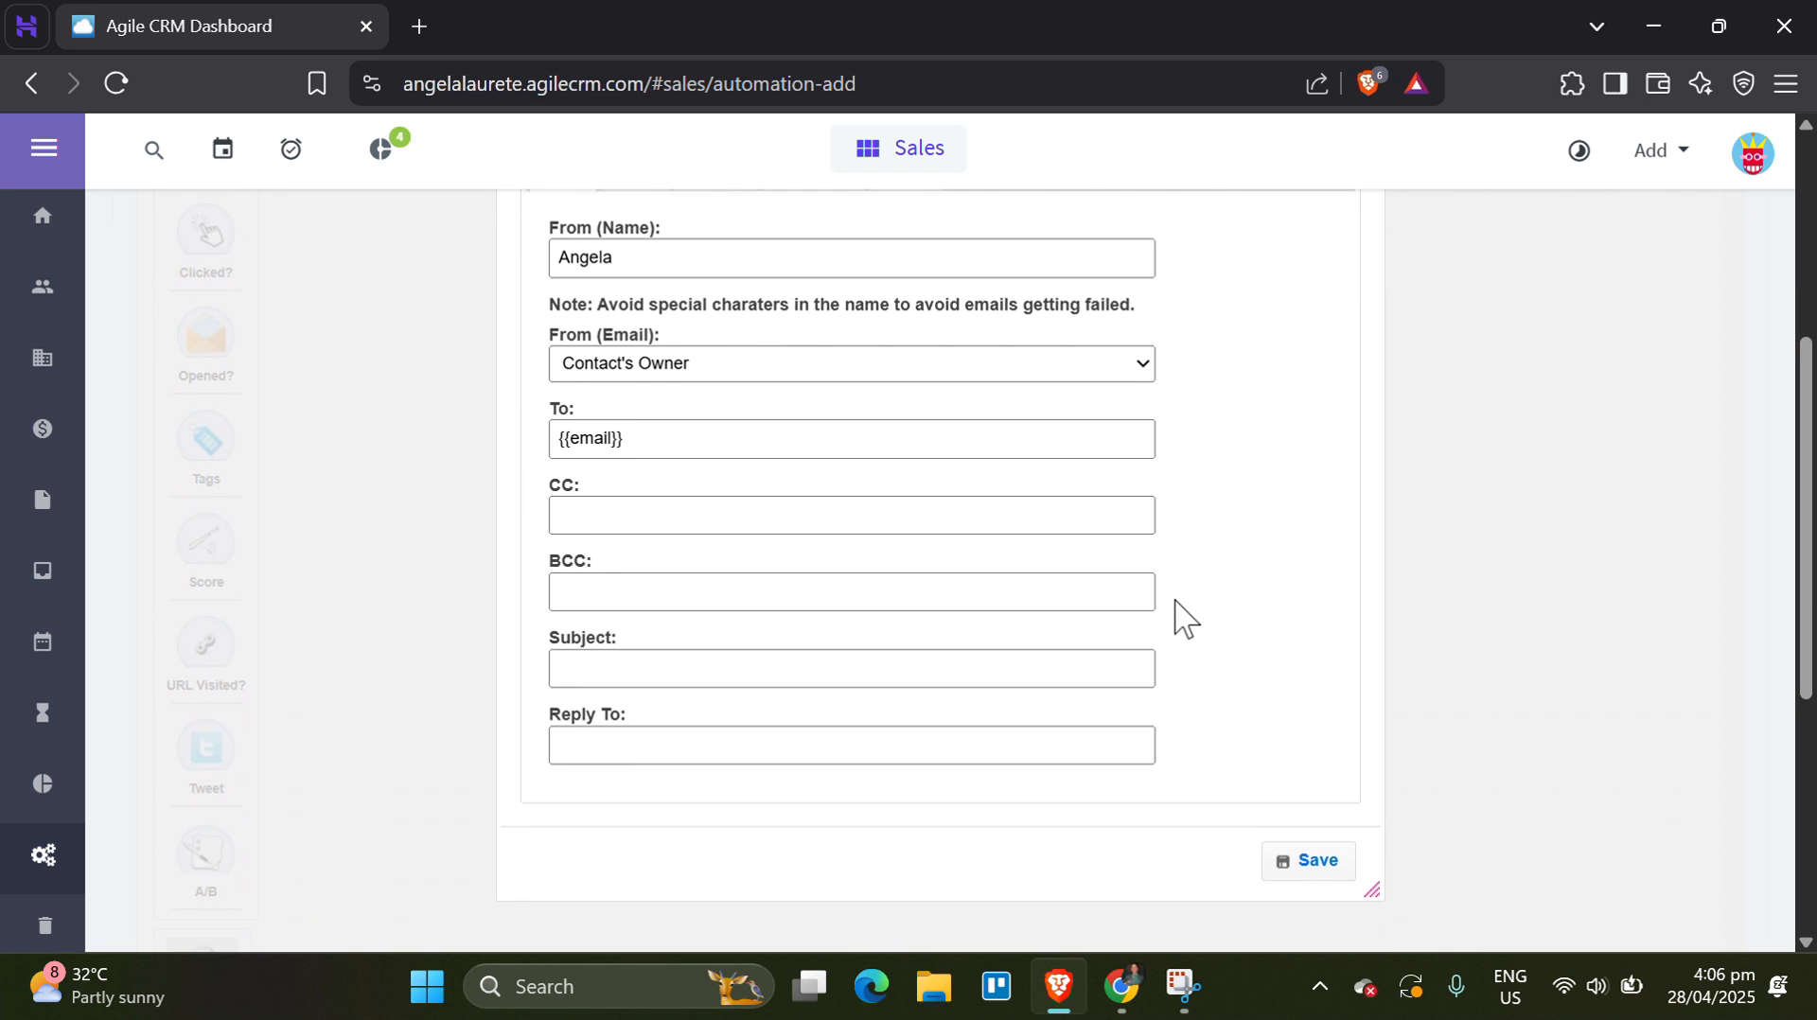
pyautogui.scroll(3, 1181, 620)
pyautogui.scroll(2, 1180, 620)
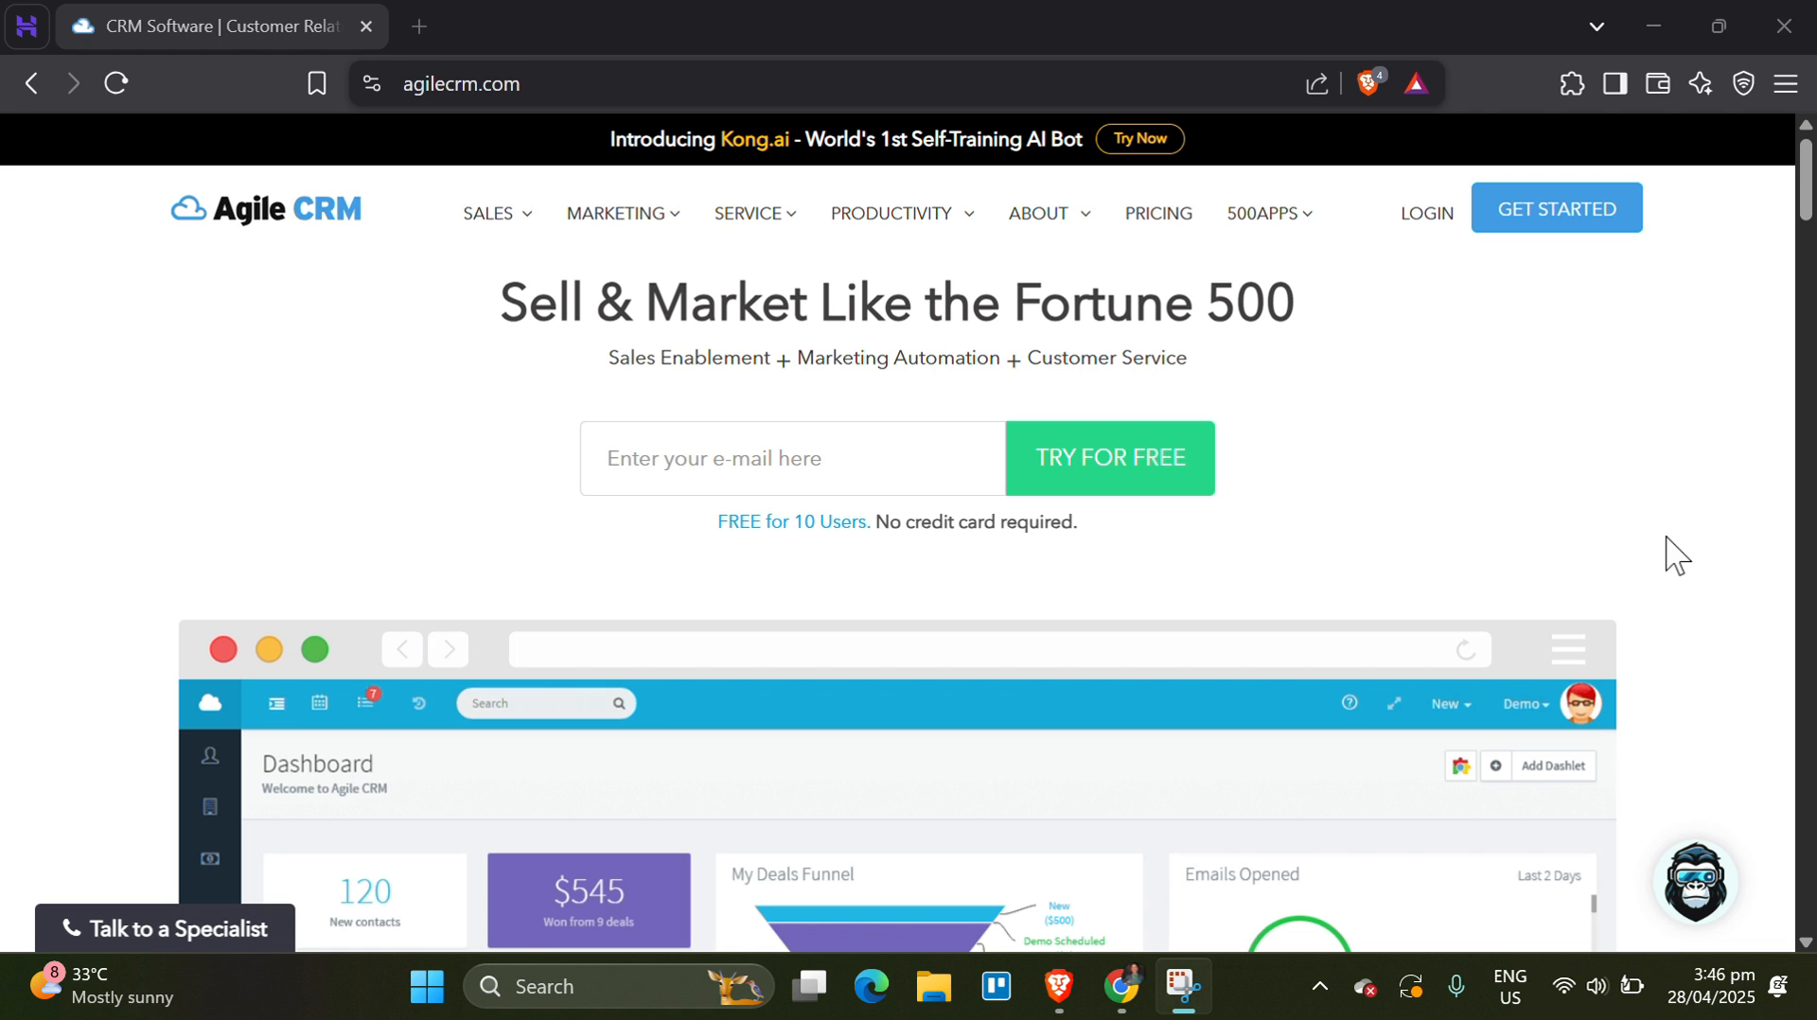
pyautogui.scroll(-1, 1668, 554)
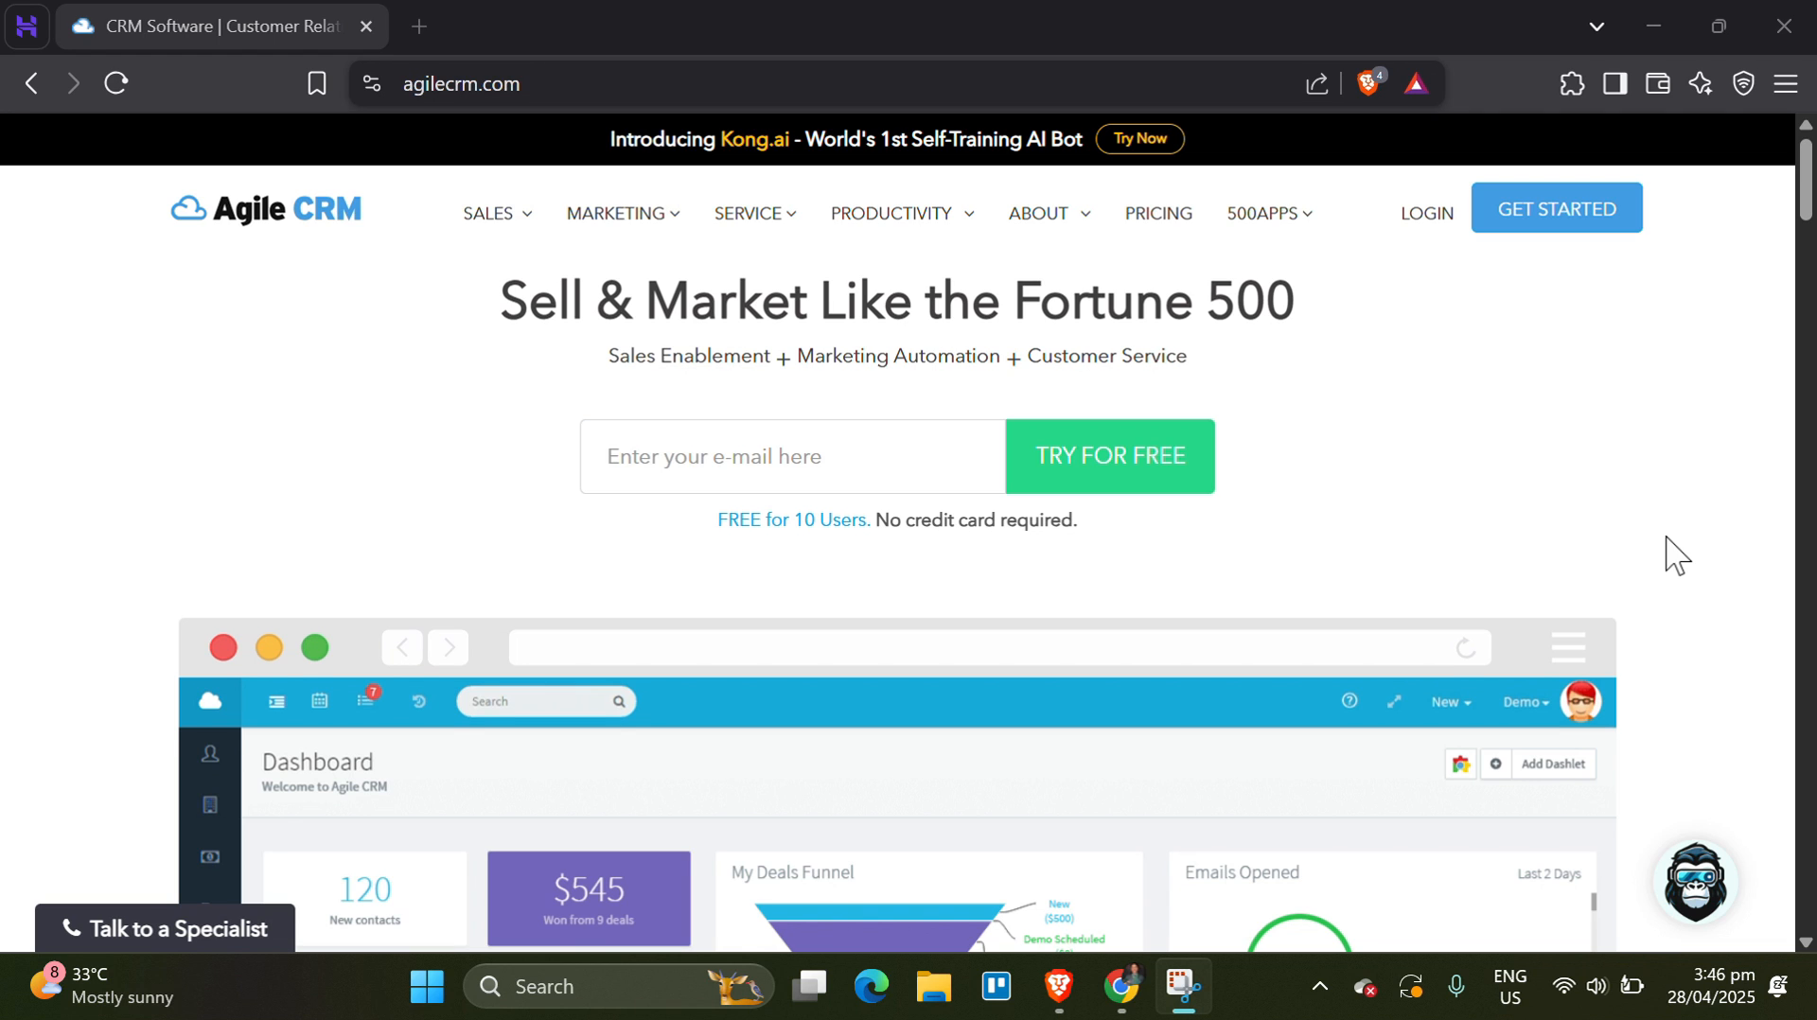